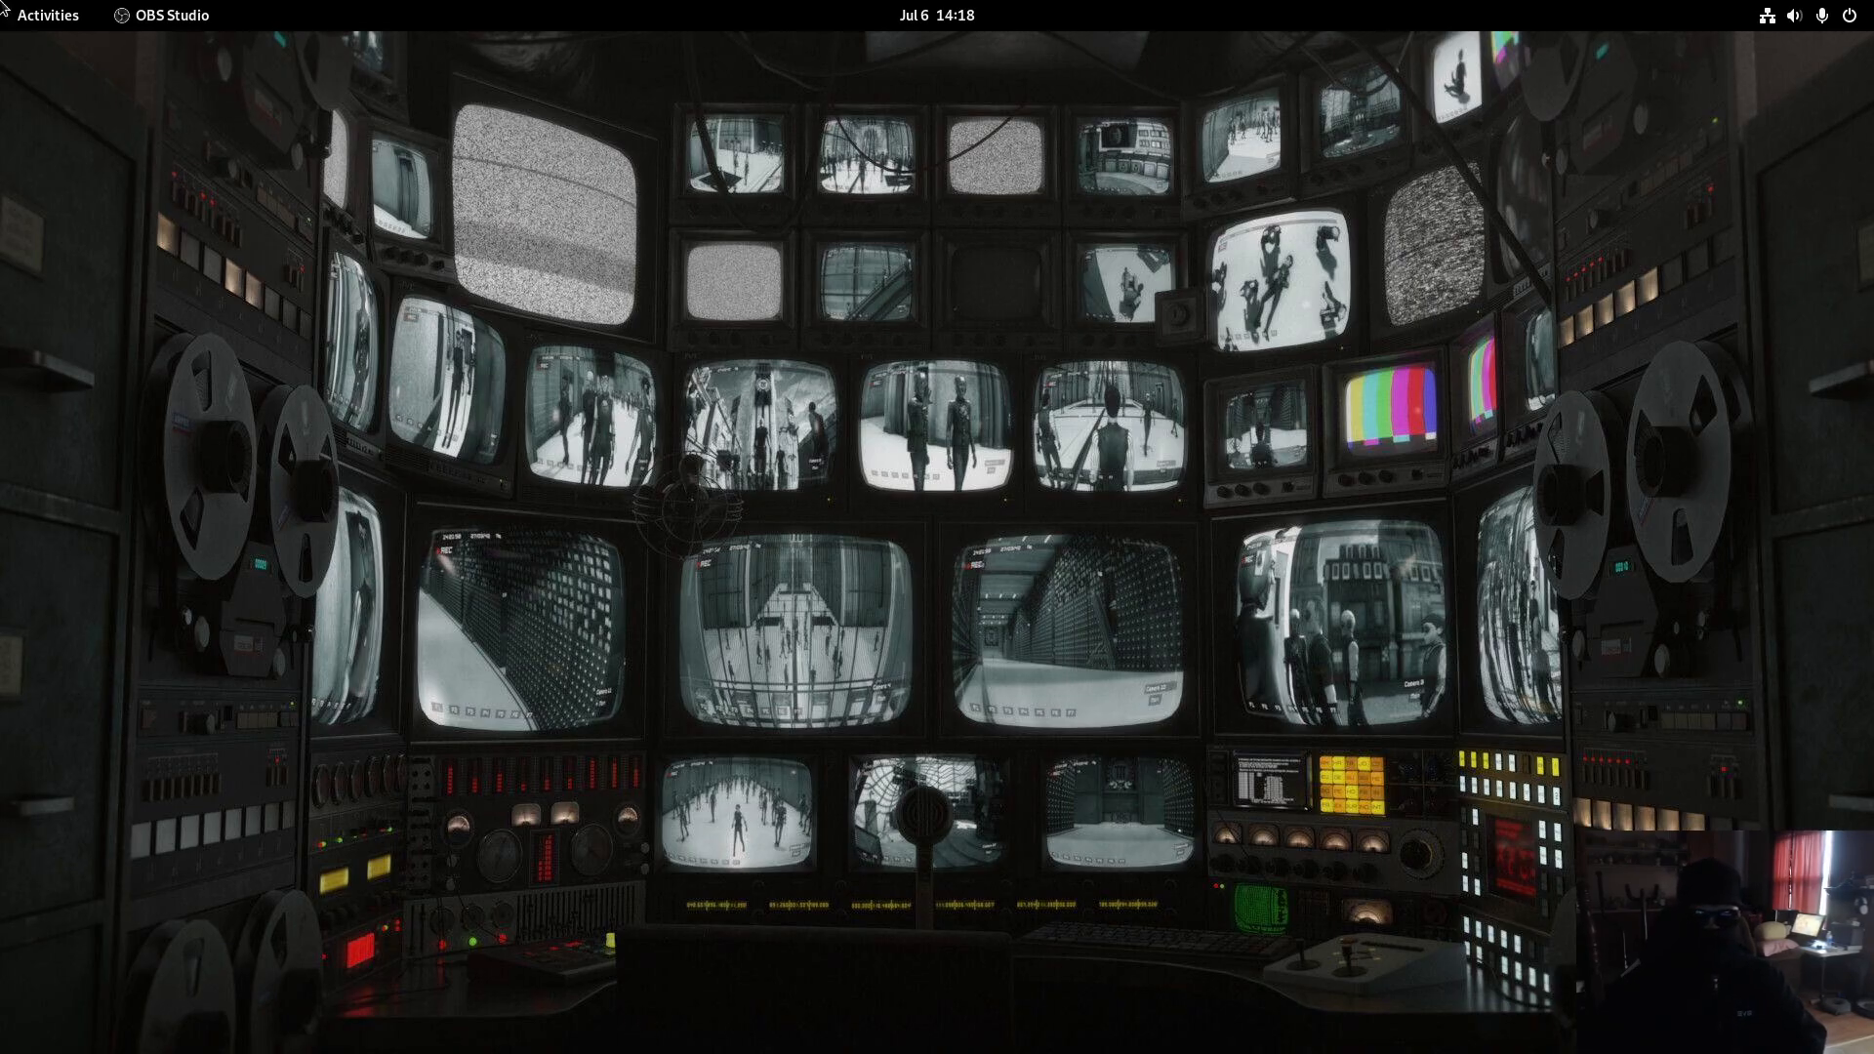
- Bring LibreWolf forward full-screen and load proton.me in the address bar
{"action": "mouse_move", "coordinate": [2, 2]}
{"action": "left_click", "coordinate": [73, 572]}
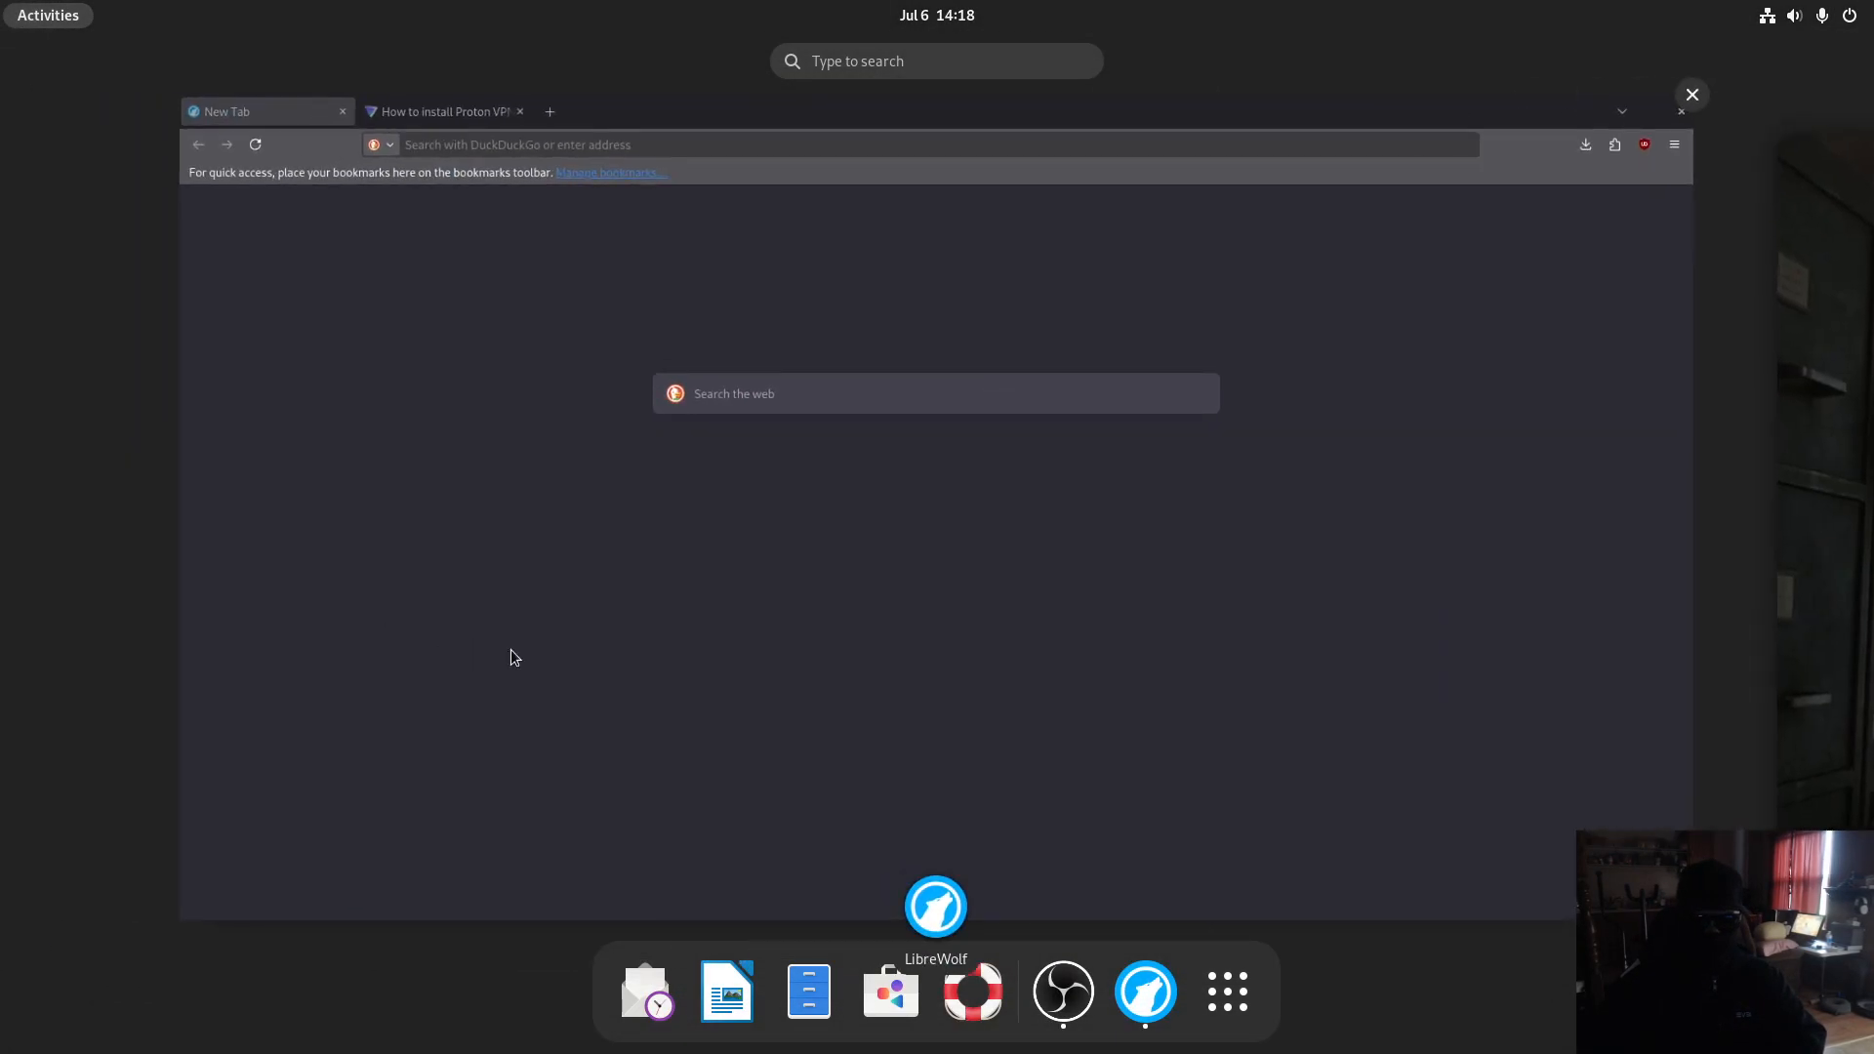
{"action": "left_click", "coordinate": [507, 647]}
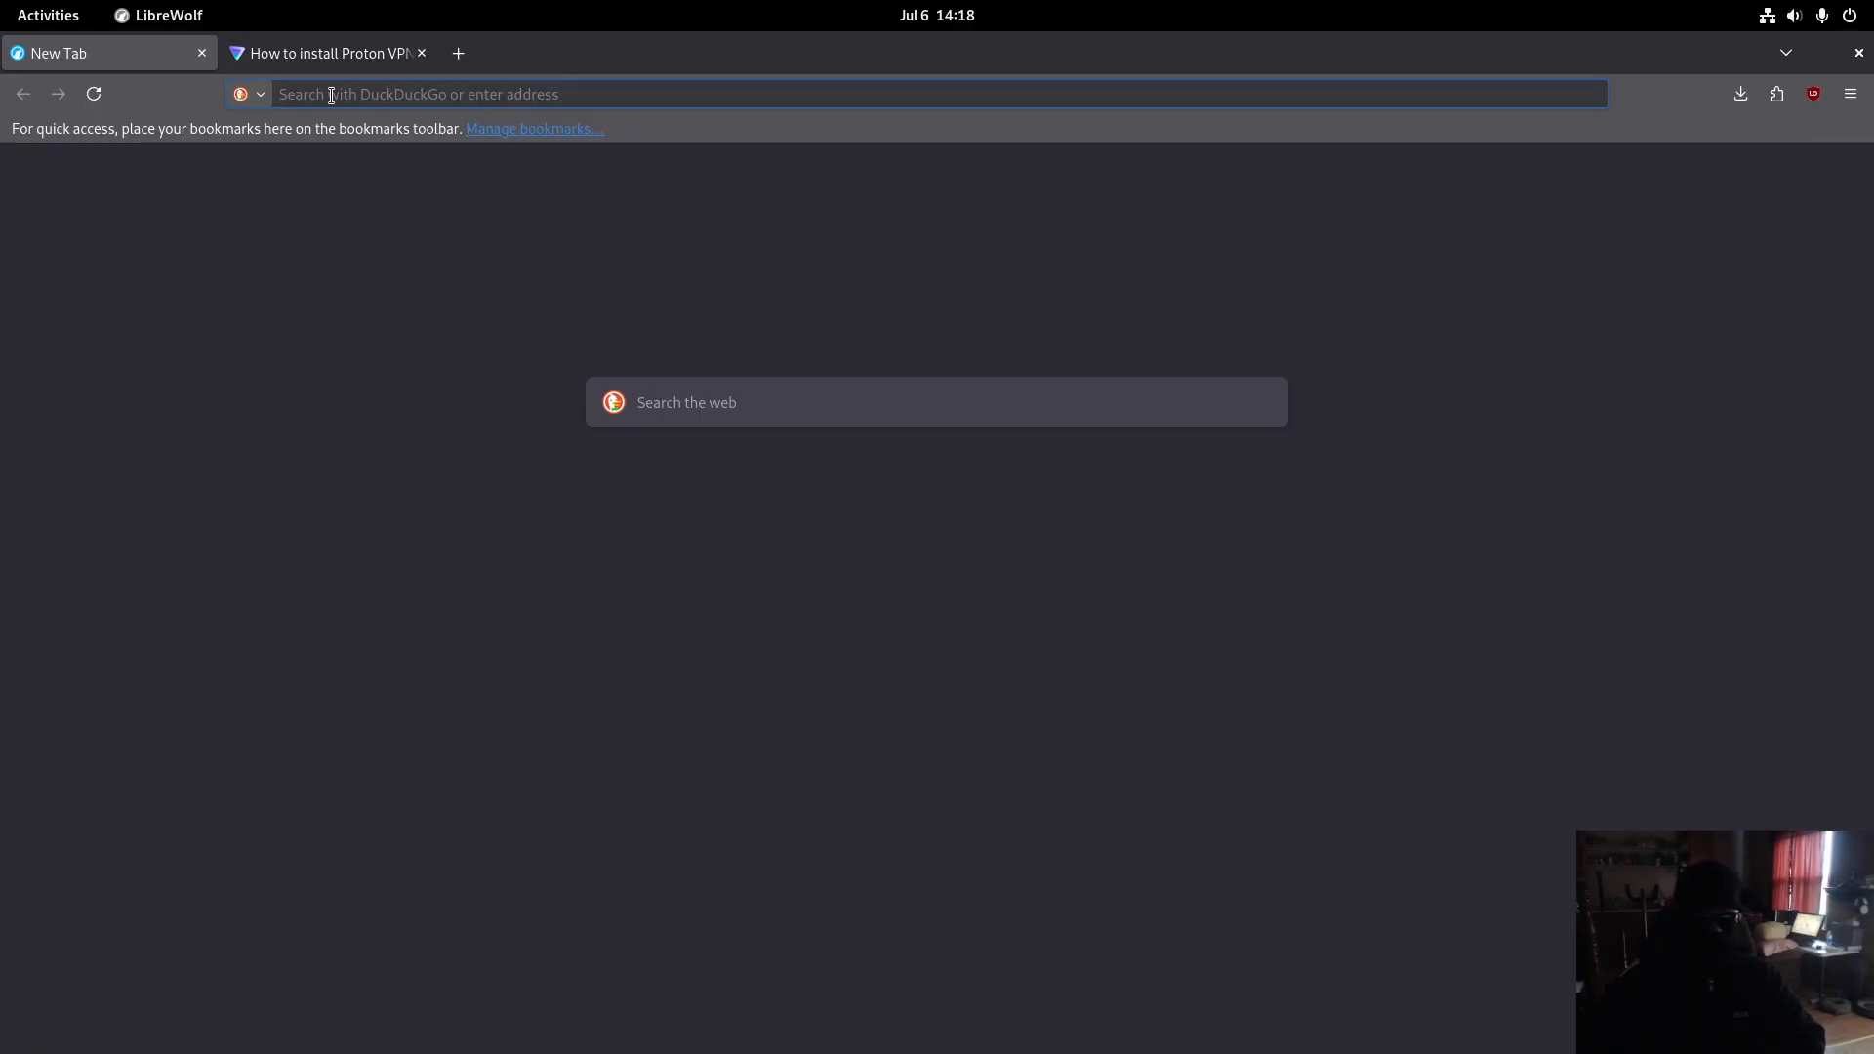
{"action": "type", "text": "proton.me/"}
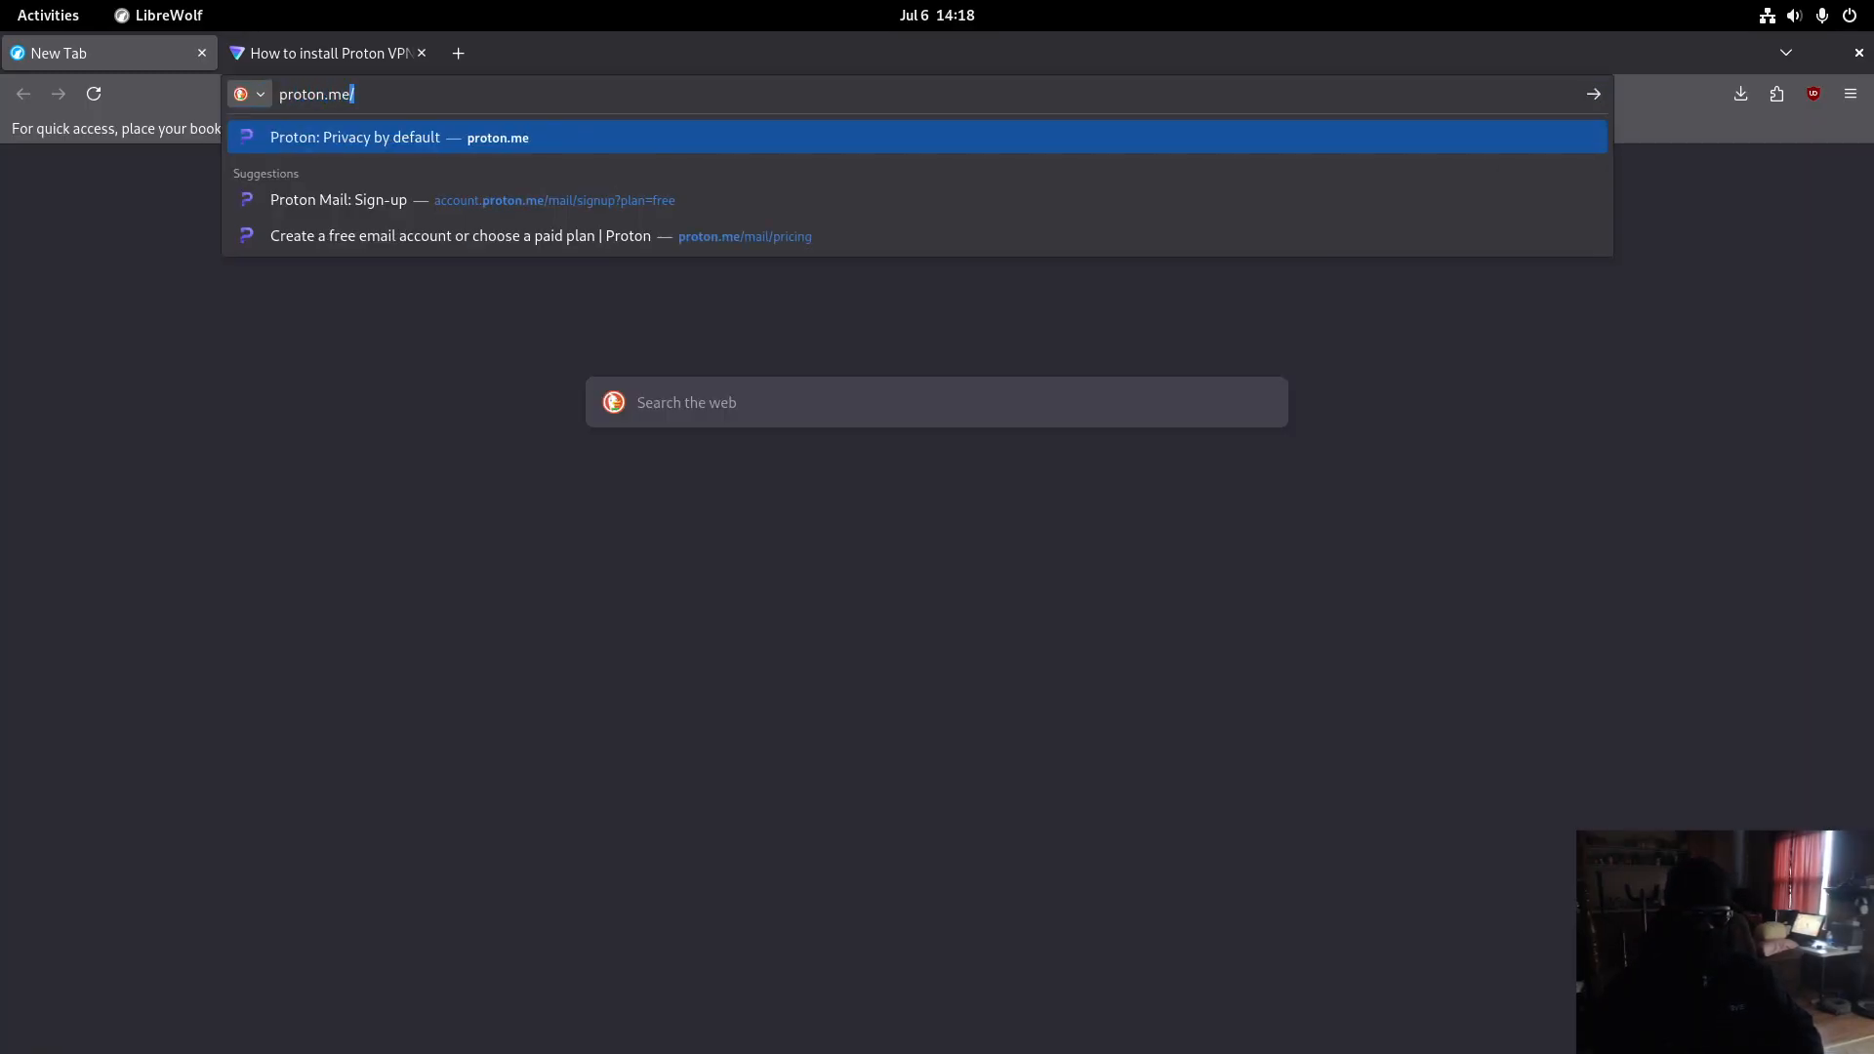
{"action": "key", "text": "Return"}
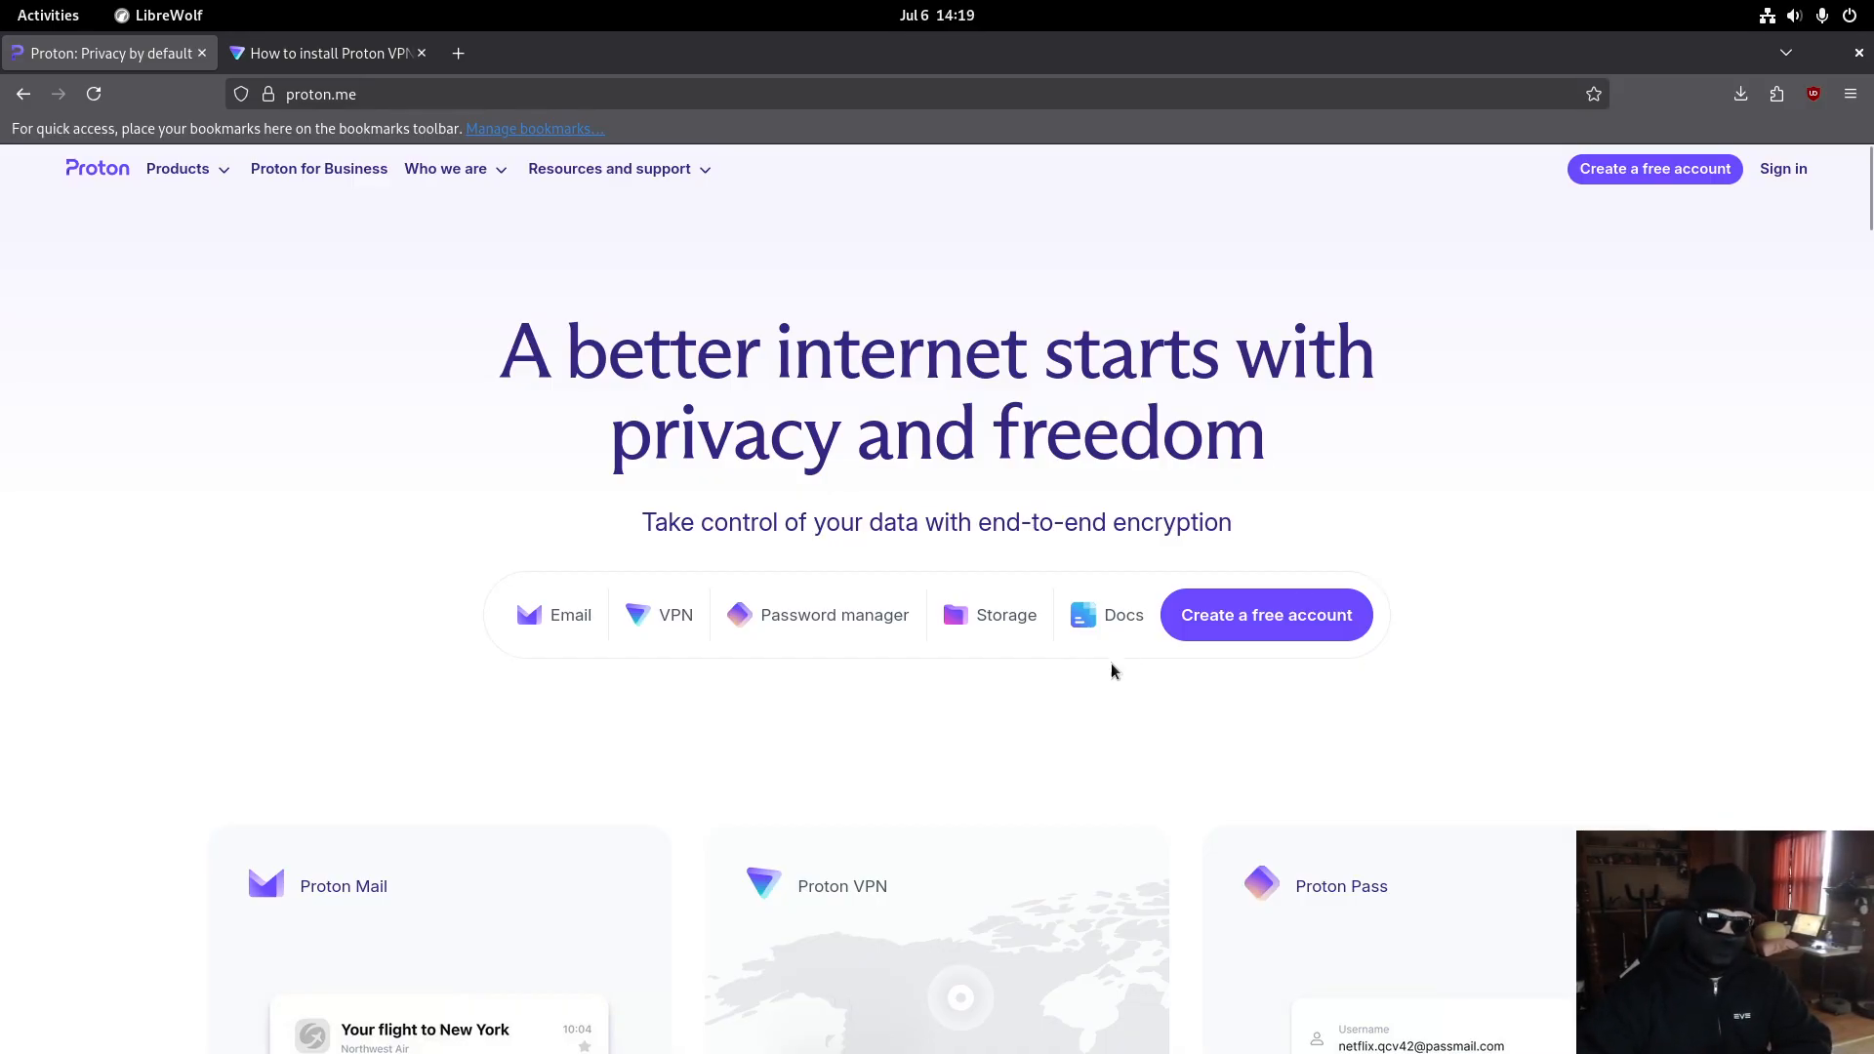
{"action": "left_click", "coordinate": [1261, 625]}
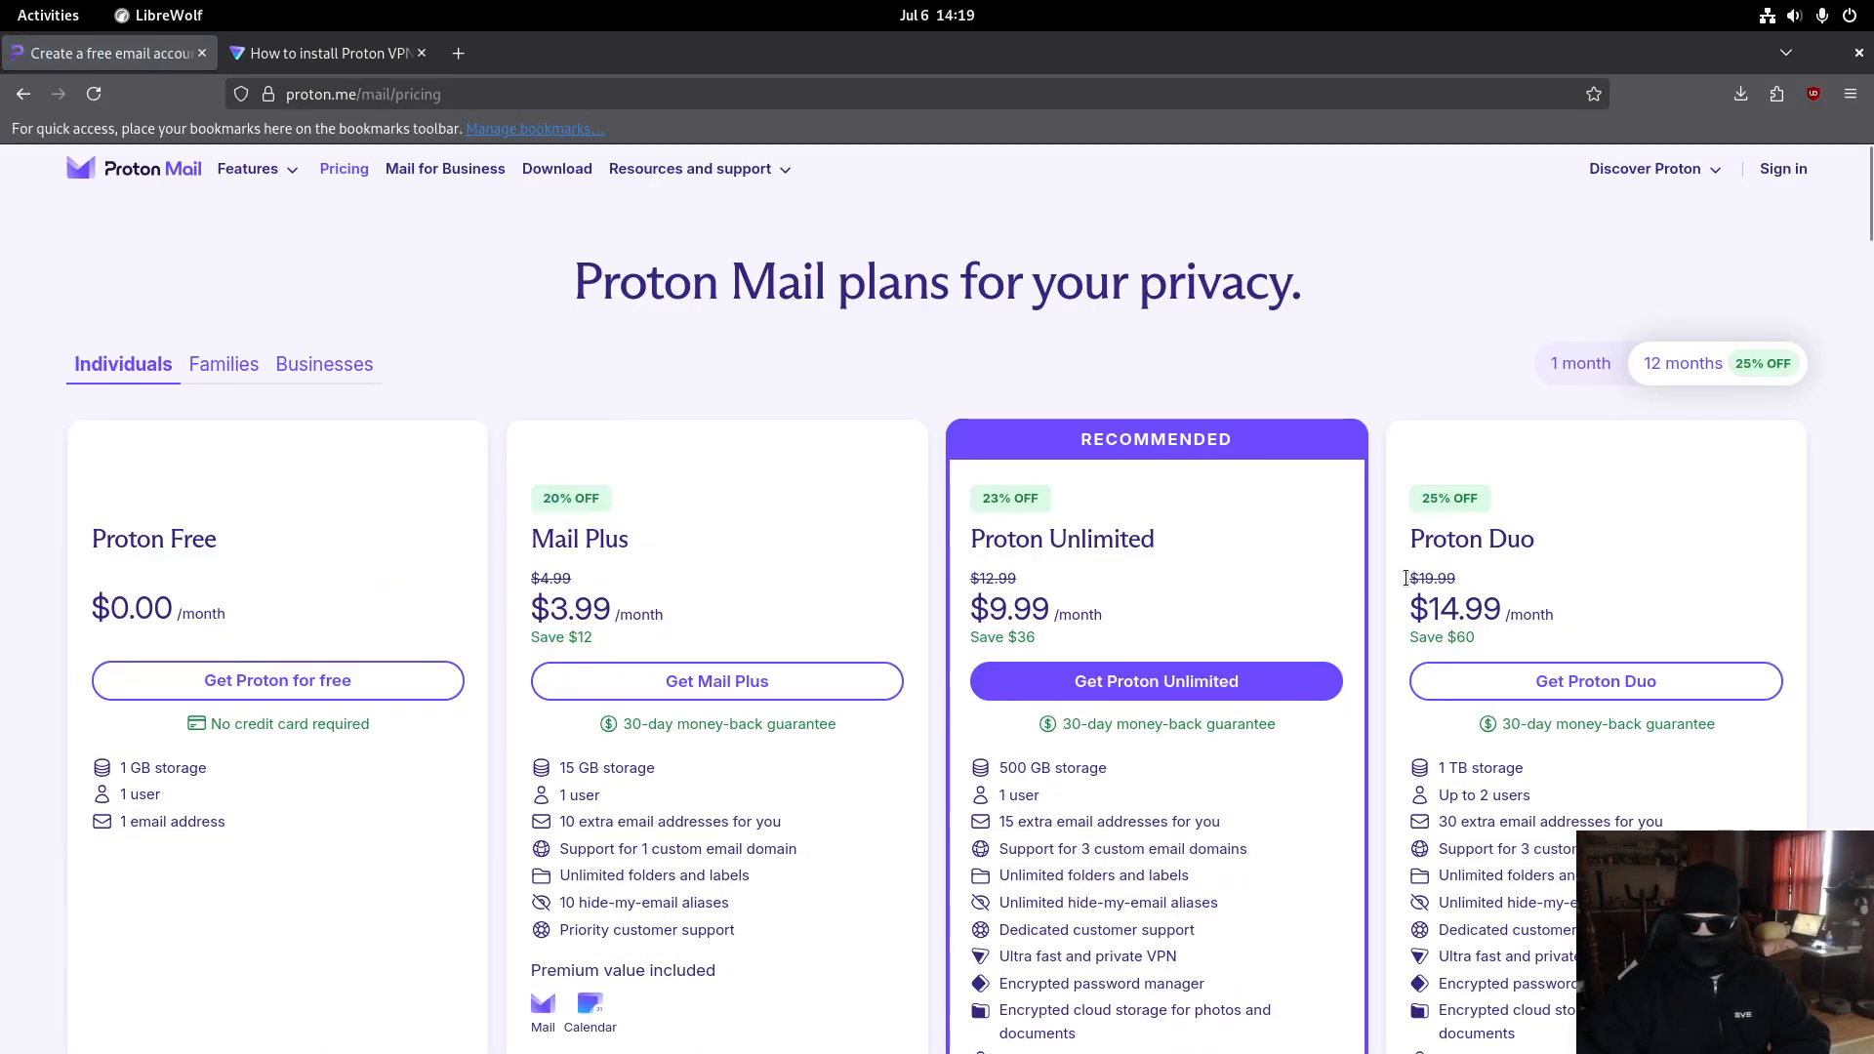
{"action": "left_click", "coordinate": [219, 684]}
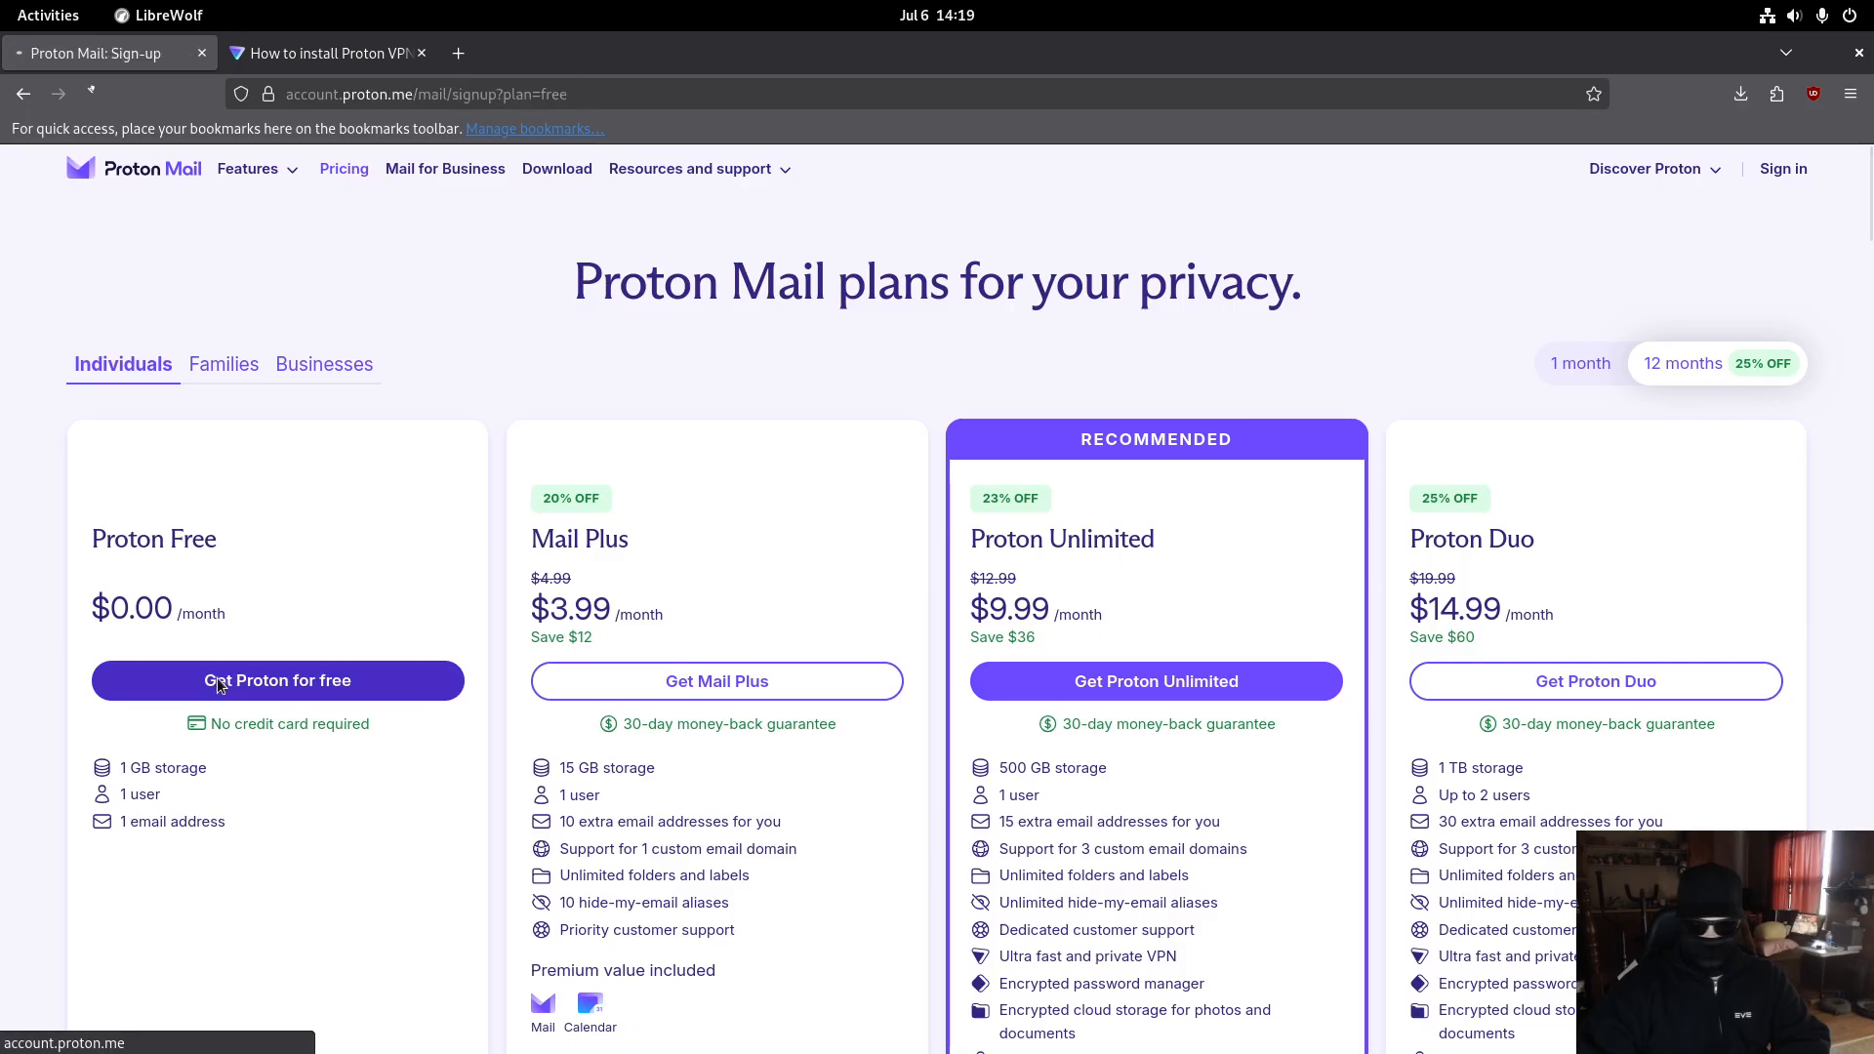
{"action": "left_click", "coordinate": [704, 538]}
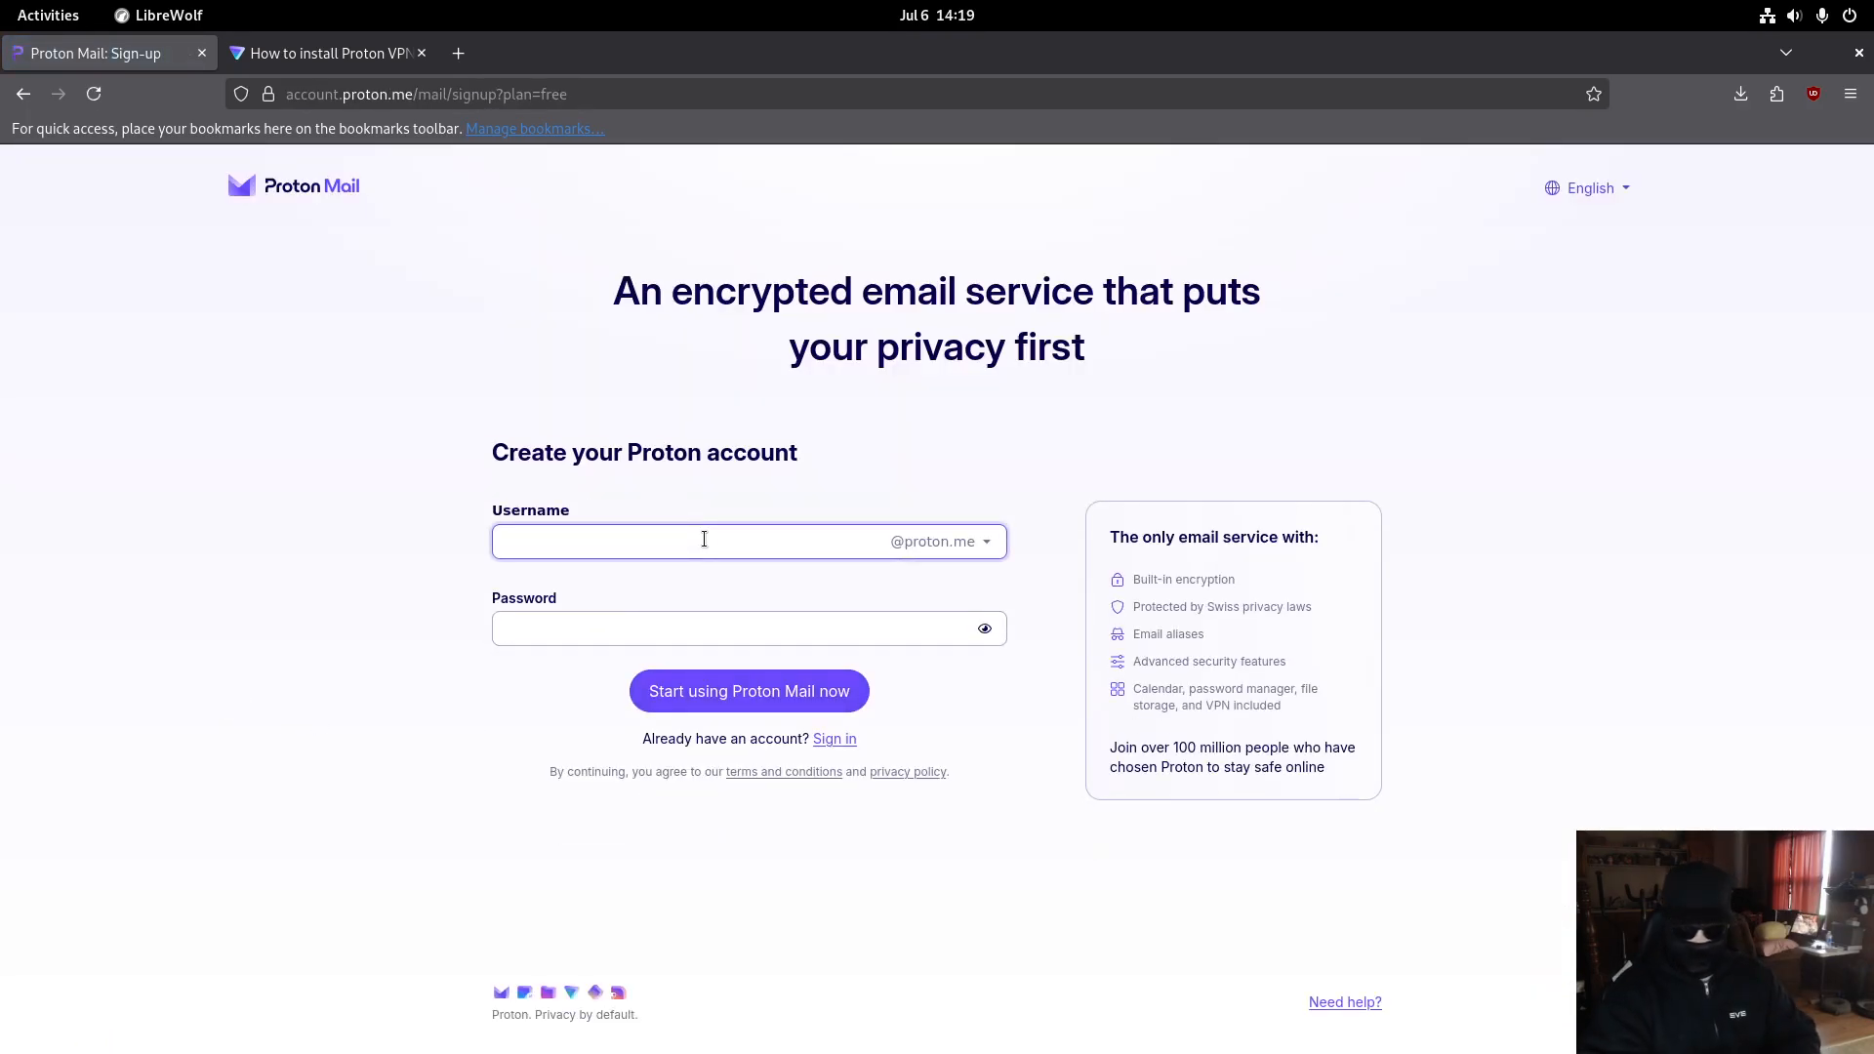
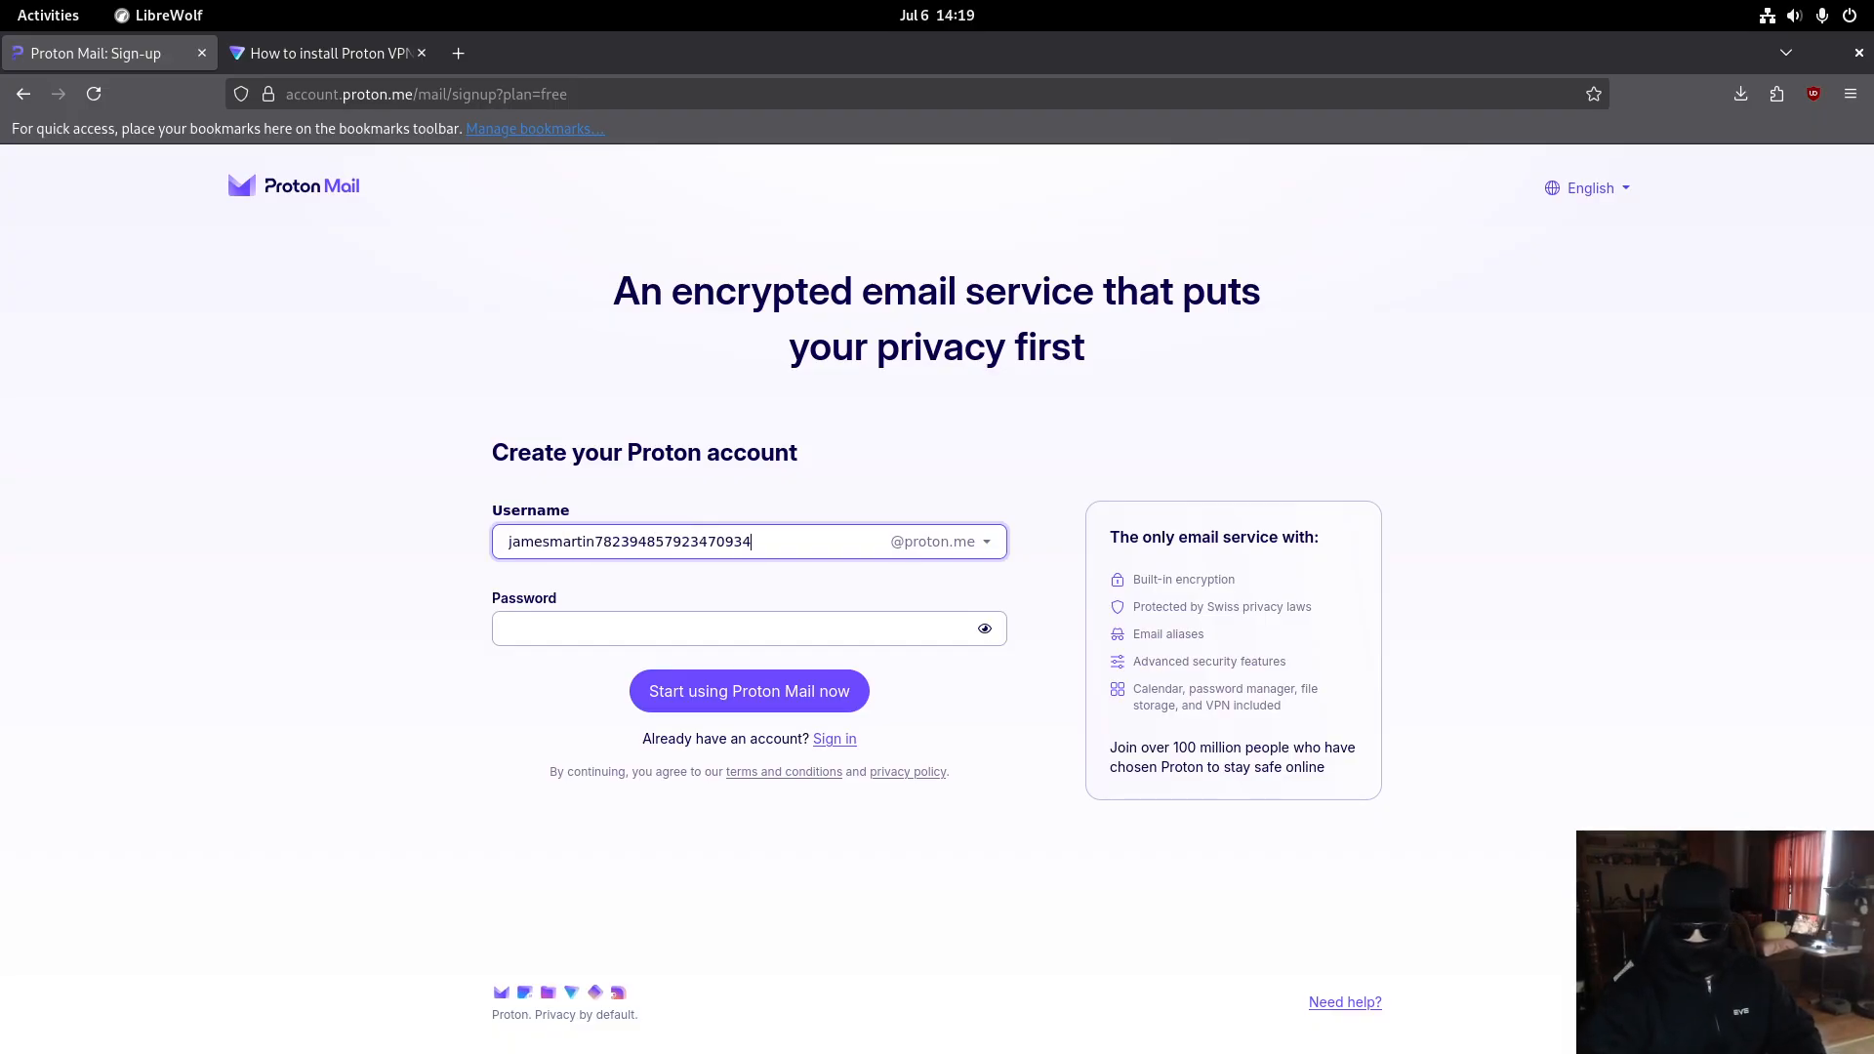
{"action": "left_click", "coordinate": [921, 552]}
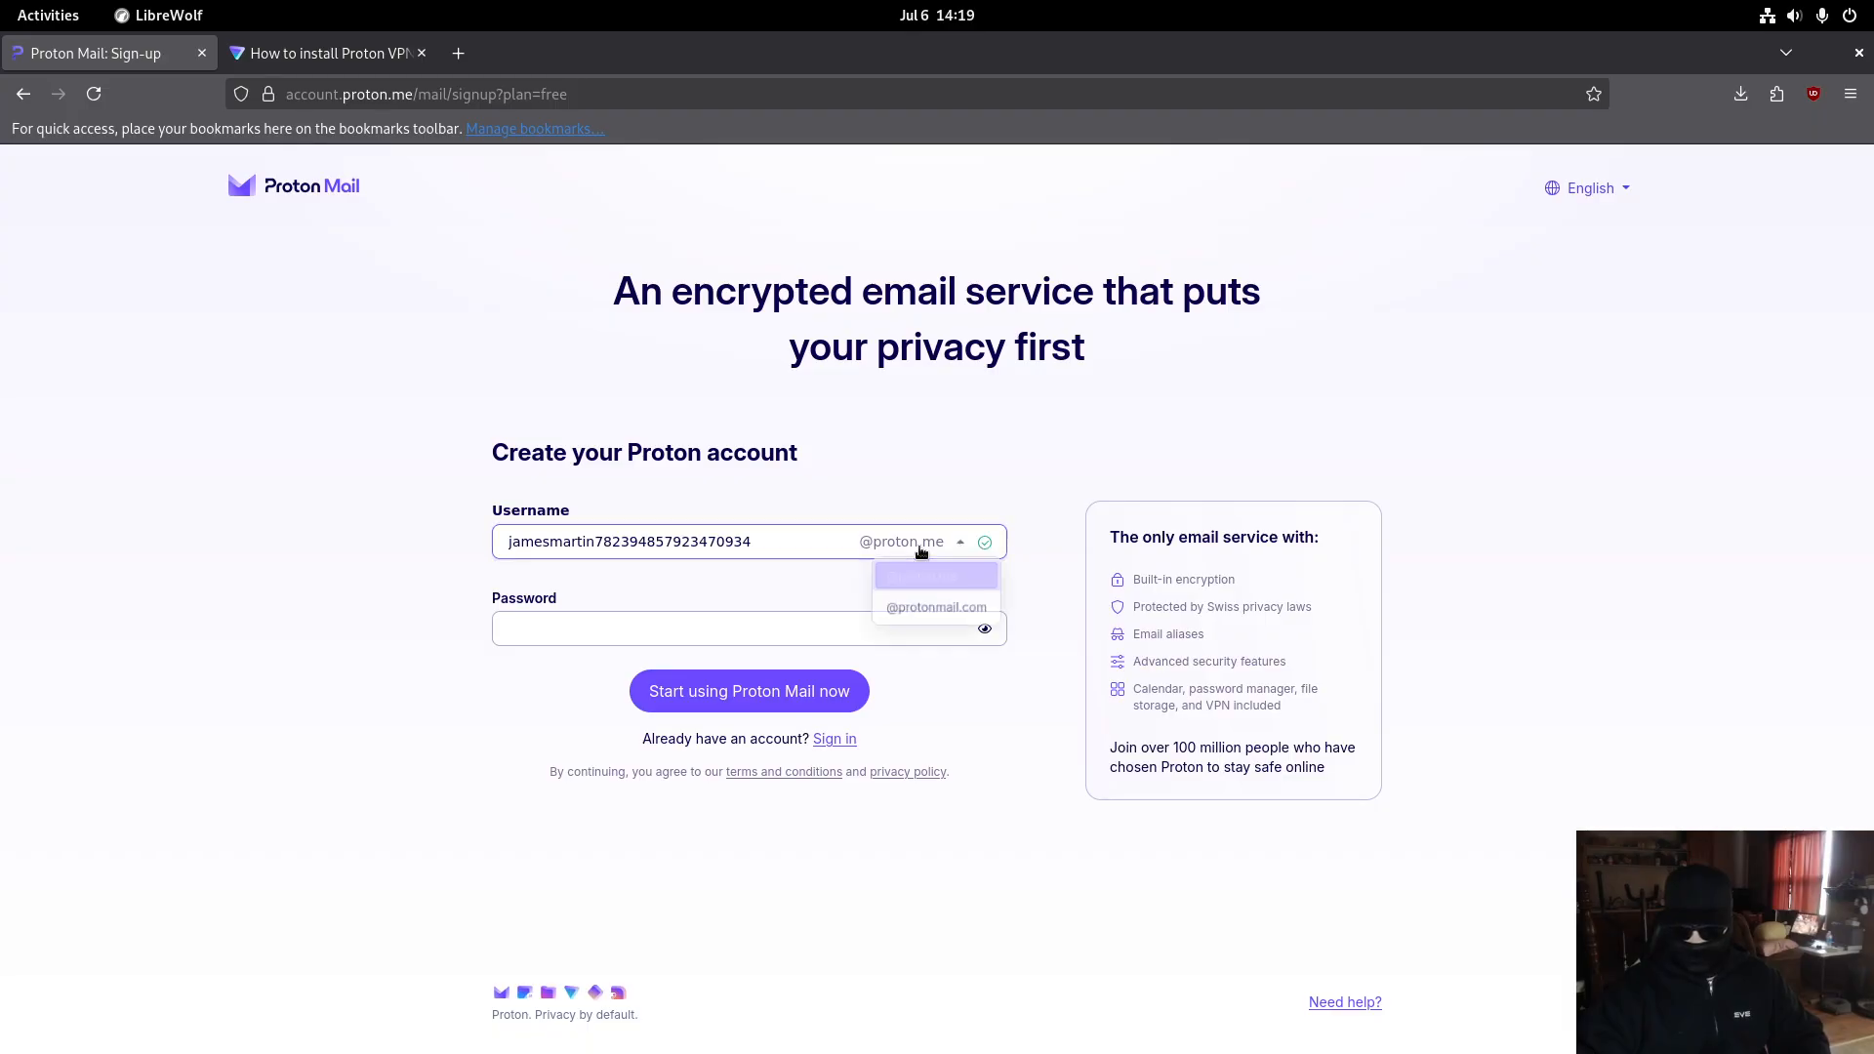
{"action": "left_click", "coordinate": [927, 611]}
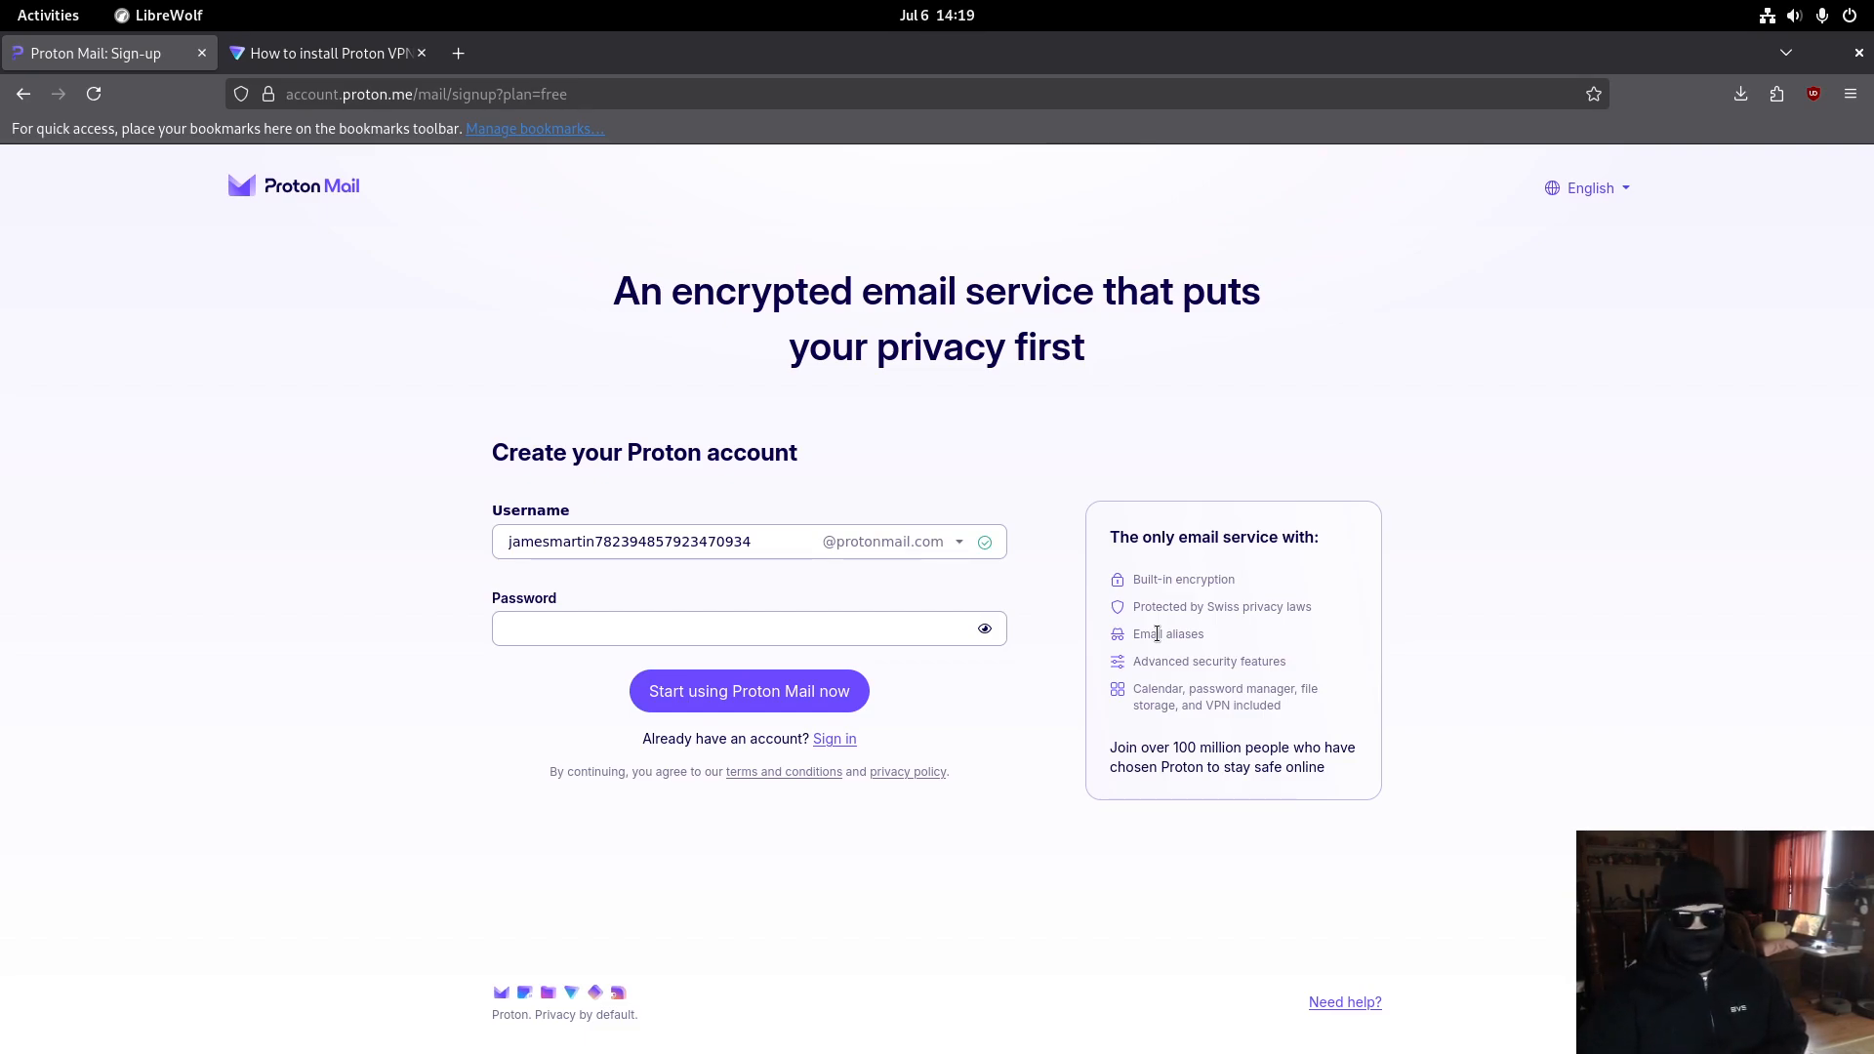
- Enter and confirm the account password, then submit the sign-up form
{"action": "left_click", "coordinate": [780, 617]}
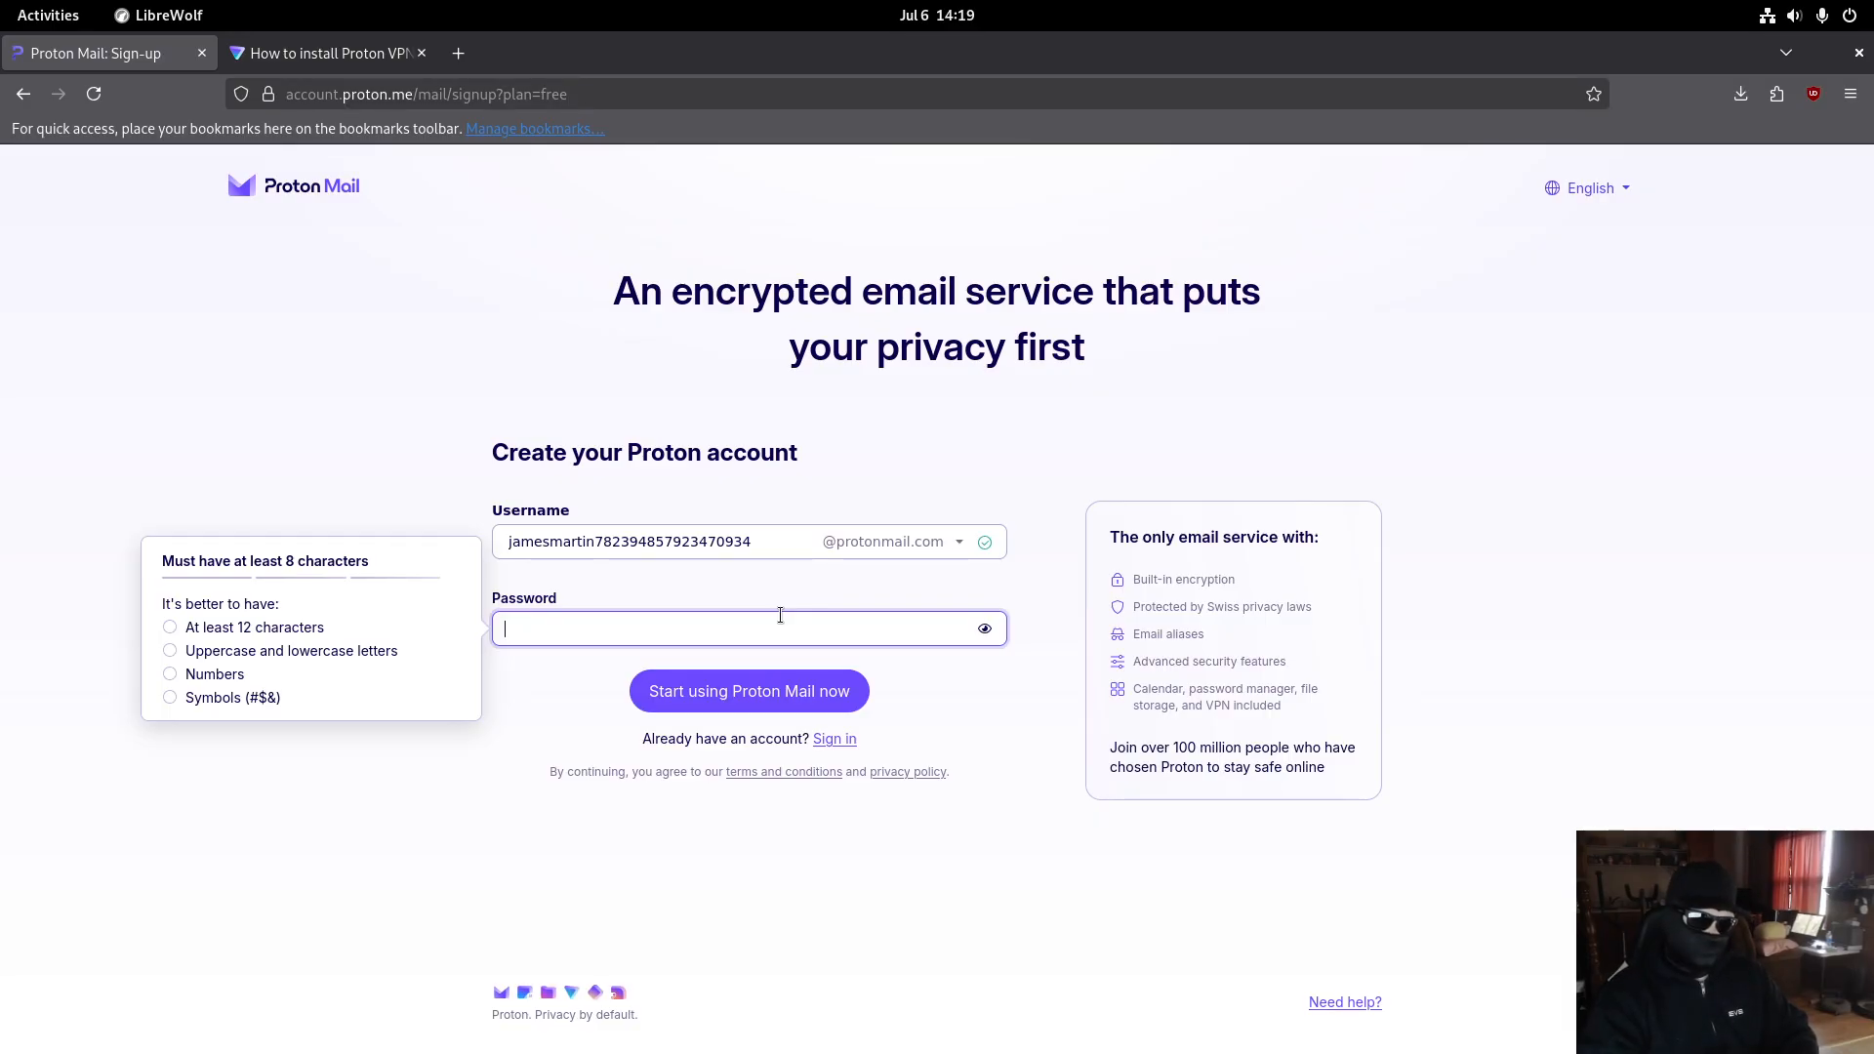
{"action": "type", "text": "●●●●●●●●●●"}
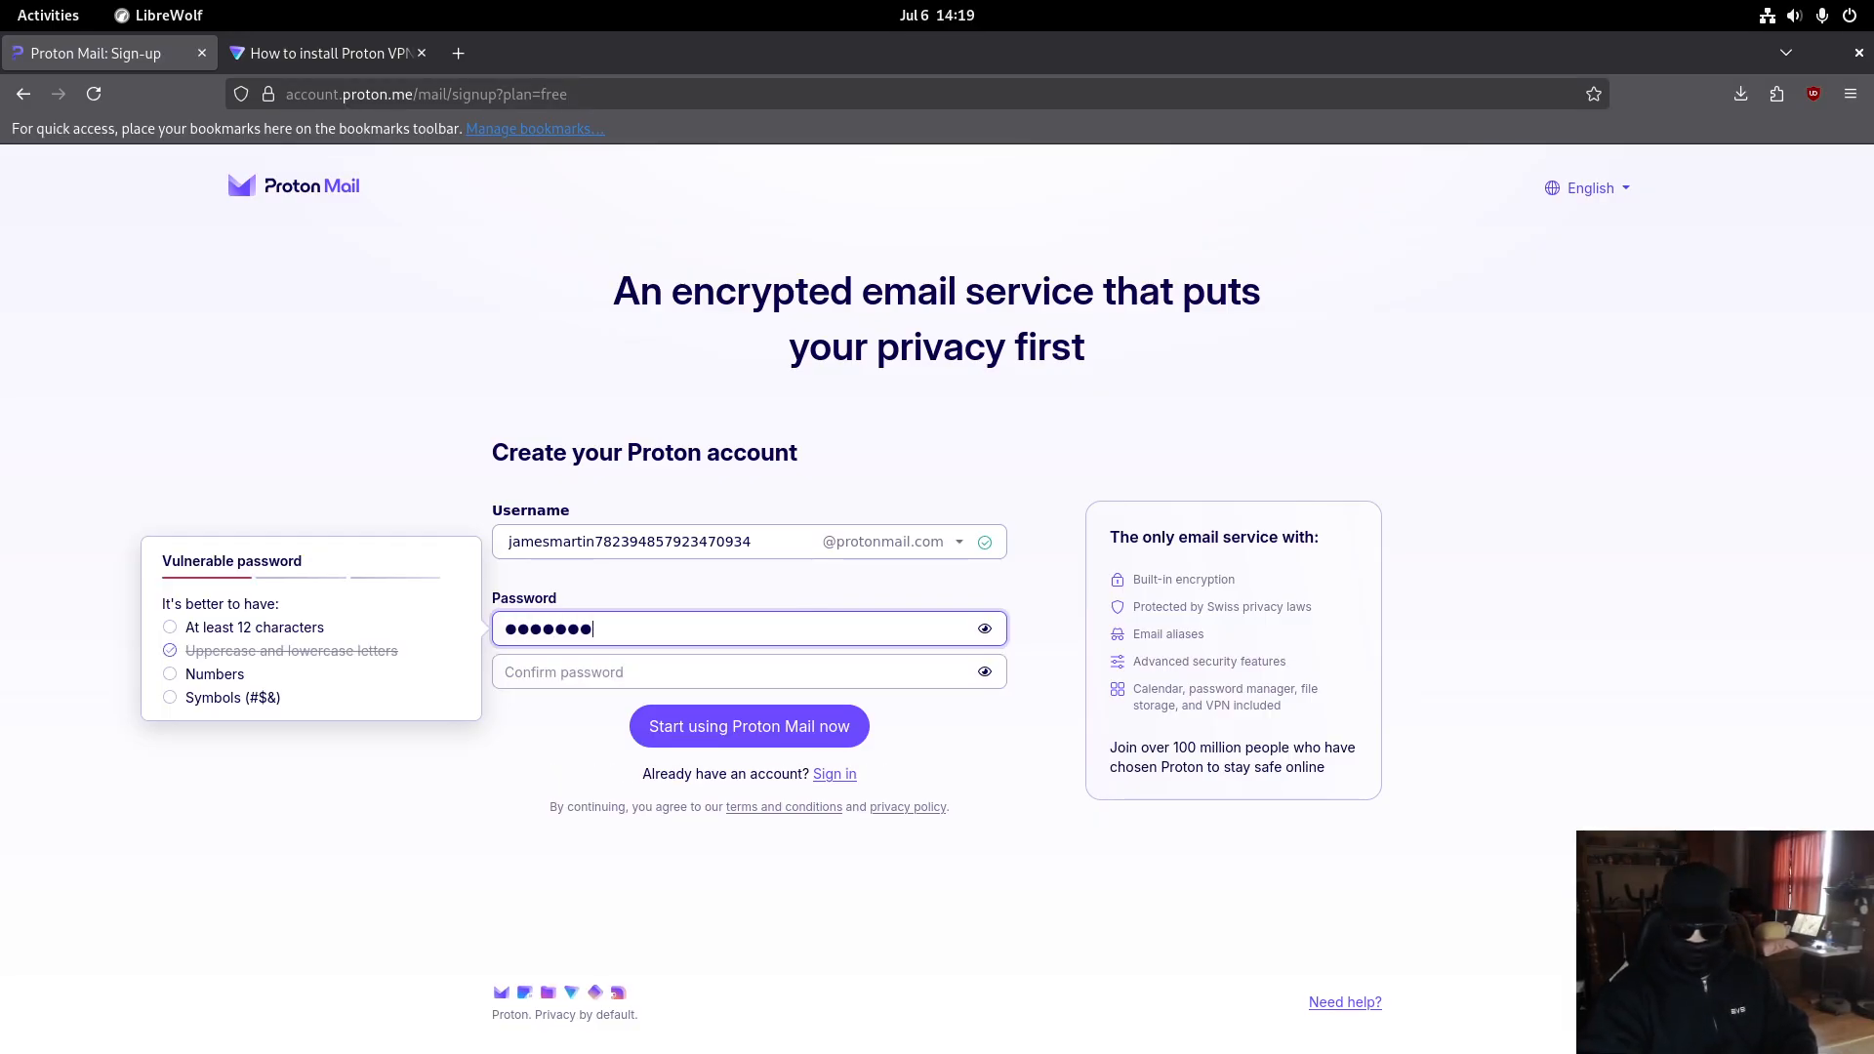
{"action": "type", "text": "●●"}
{"action": "key", "text": "Tab"}
{"action": "type", "text": "●●●●●●●"}
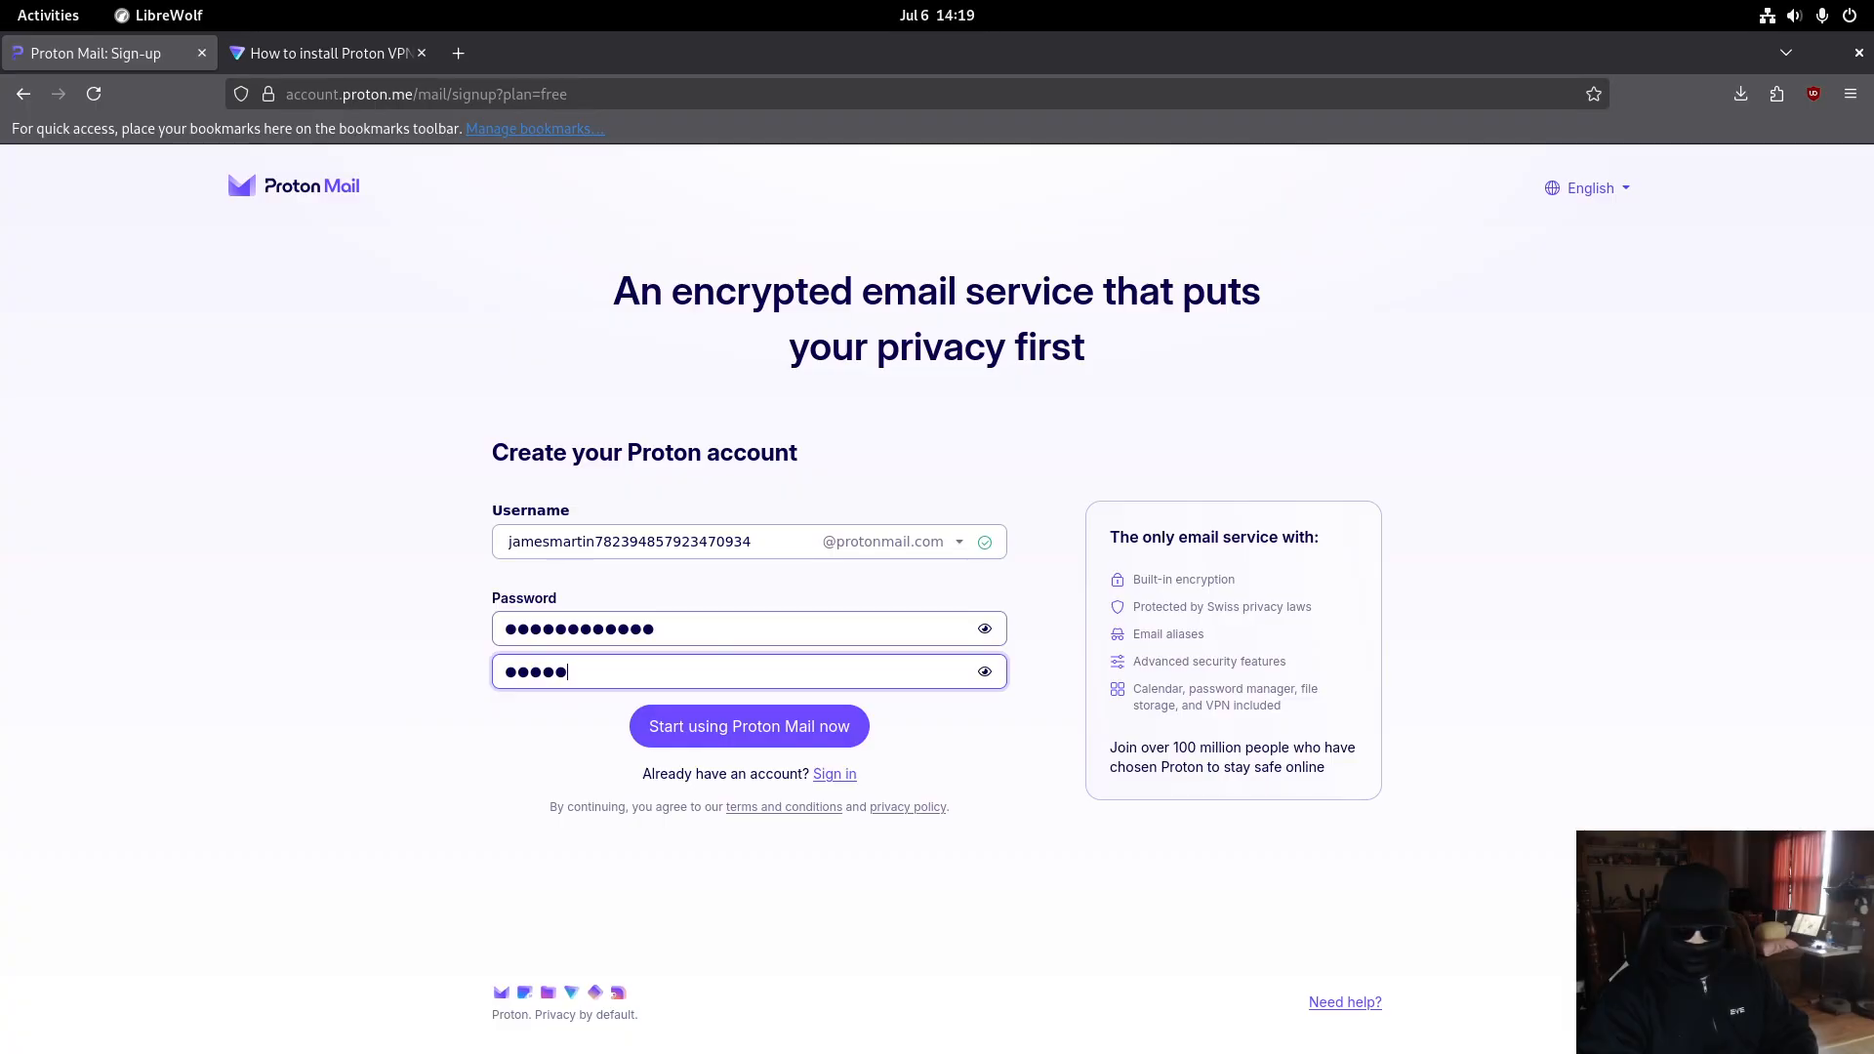
{"action": "type", "text": "●●●●●"}
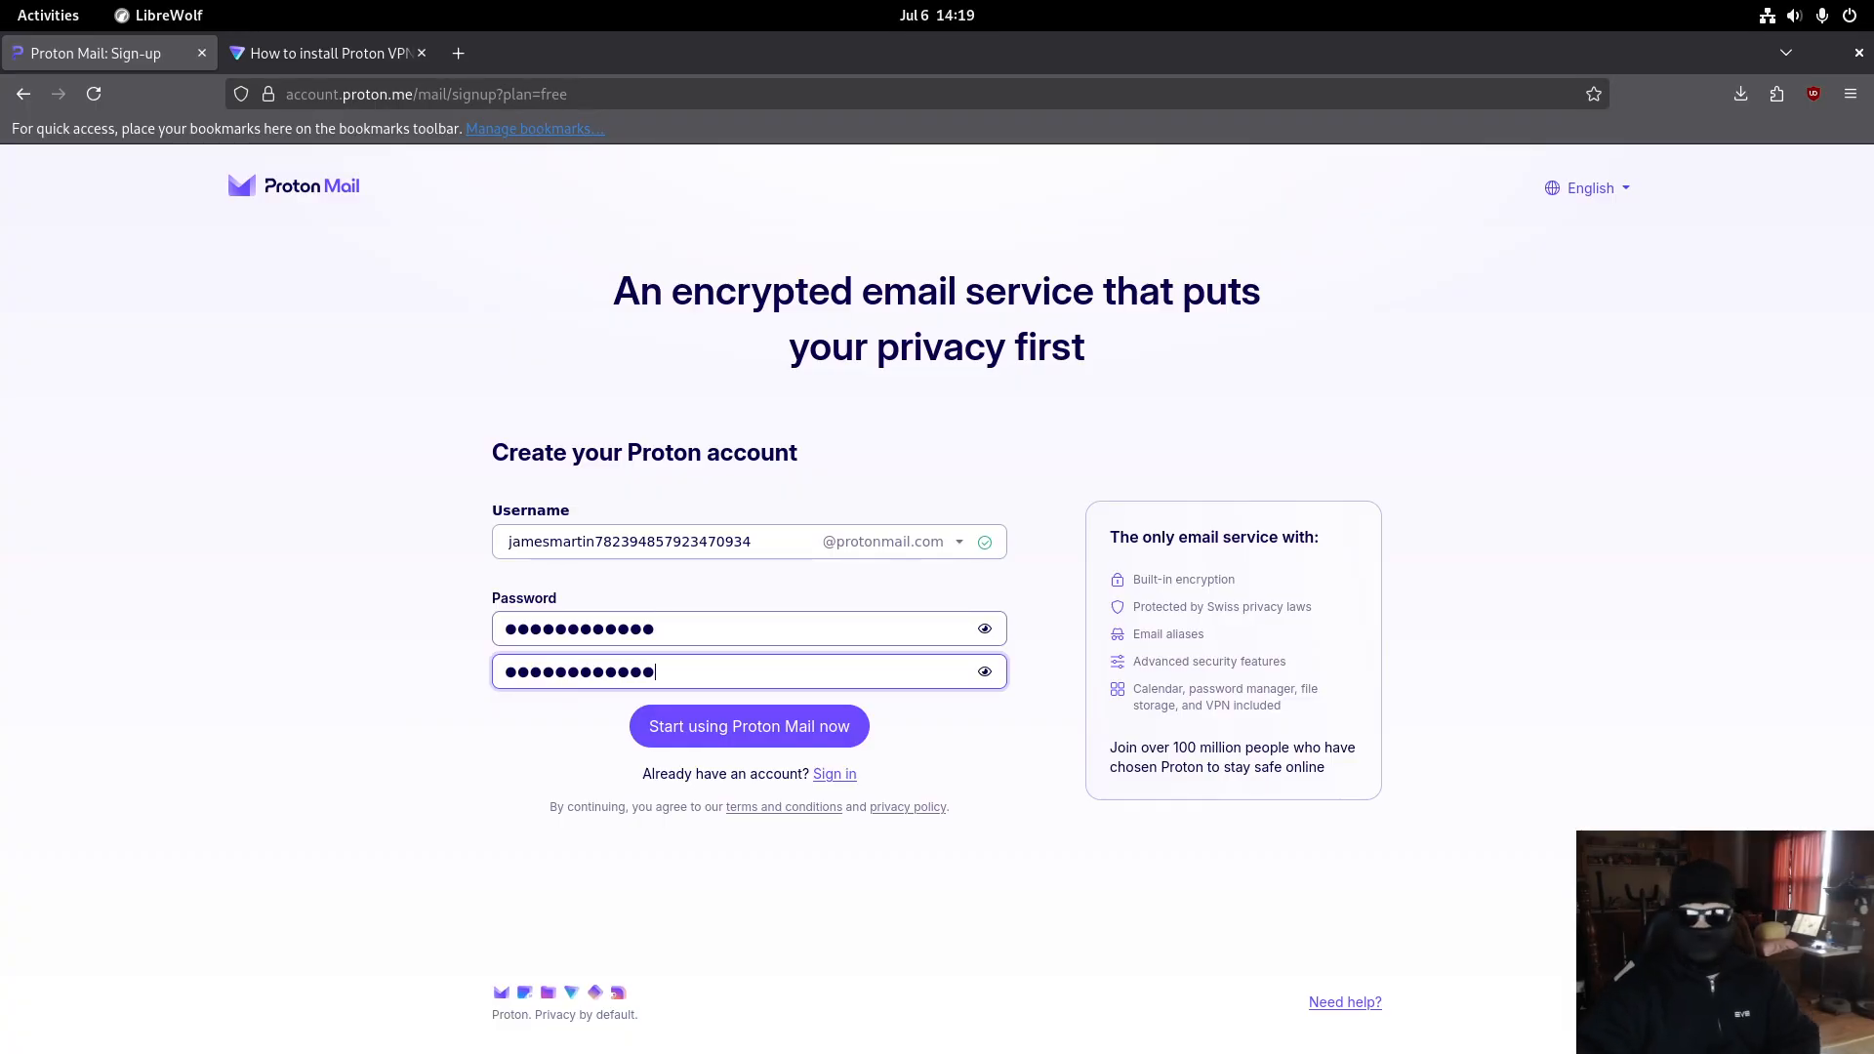
{"action": "left_click", "coordinate": [710, 717]}
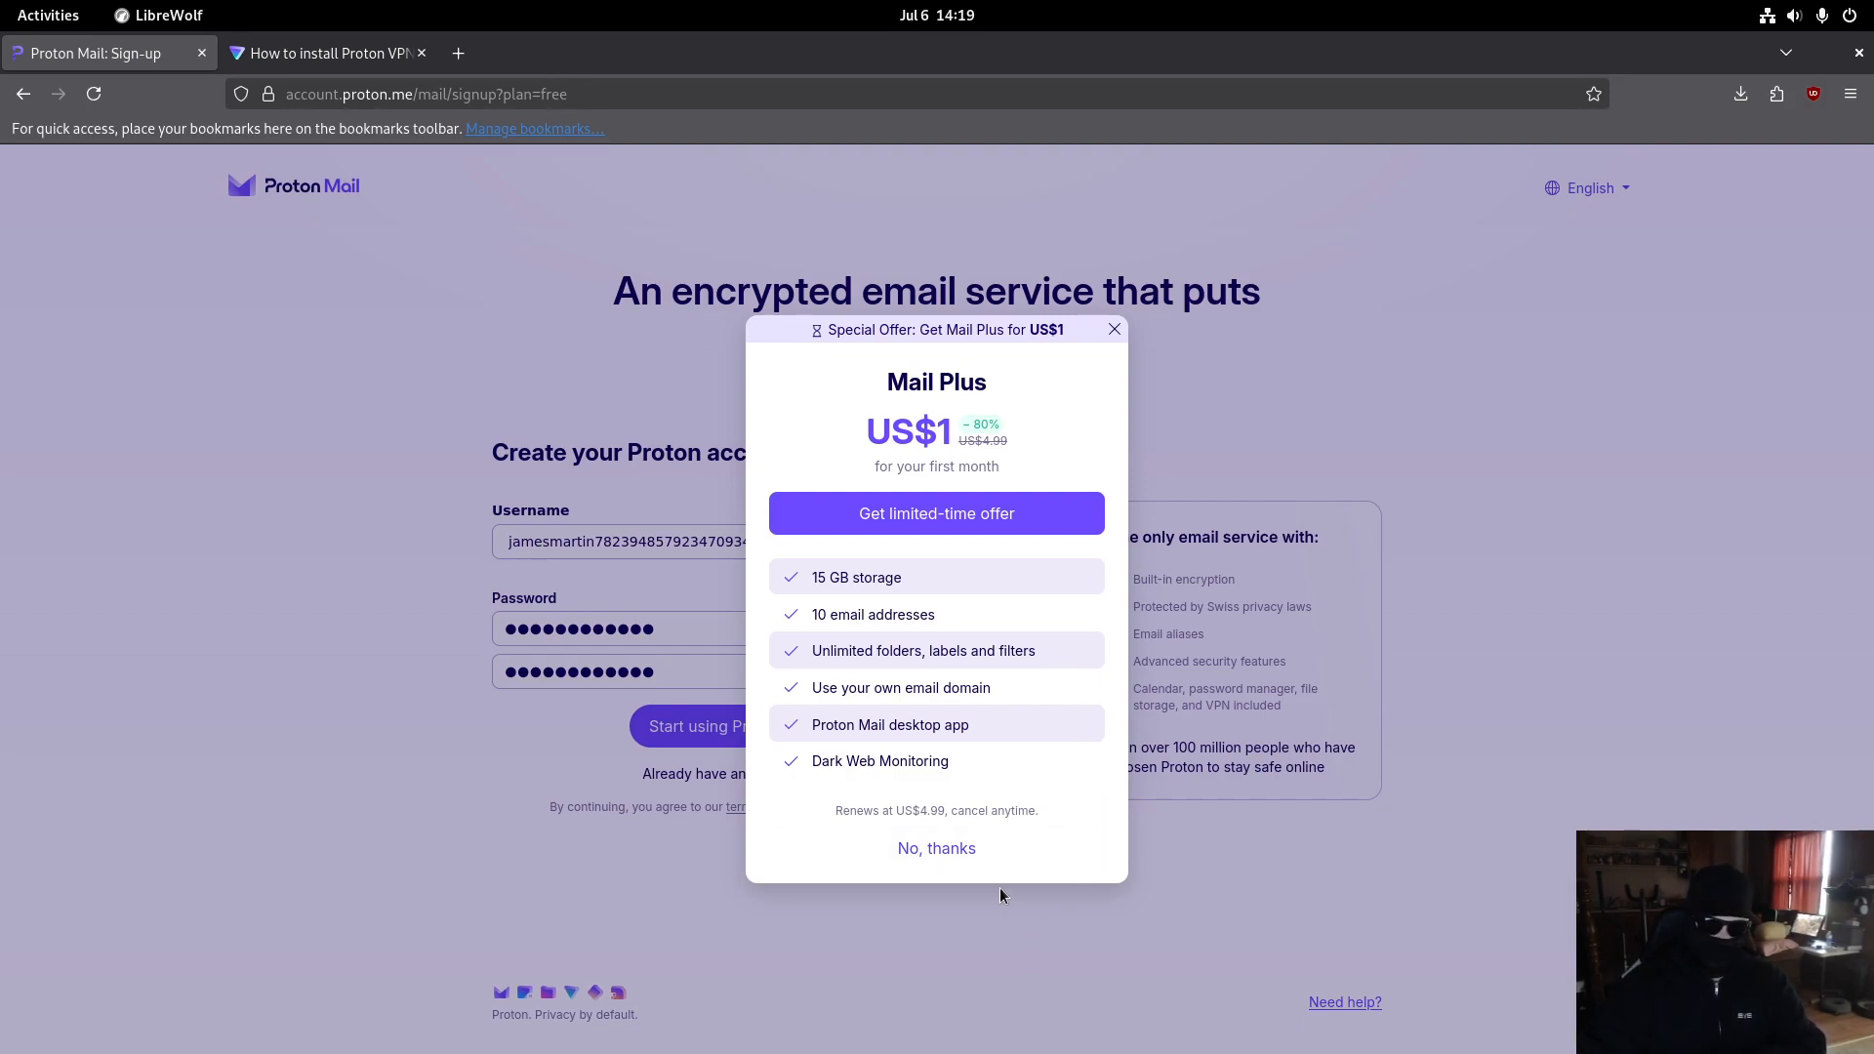
- Decline the Mail Plus offer, keep the display name, and skip adding a recovery method
{"action": "left_click", "coordinate": [940, 849]}
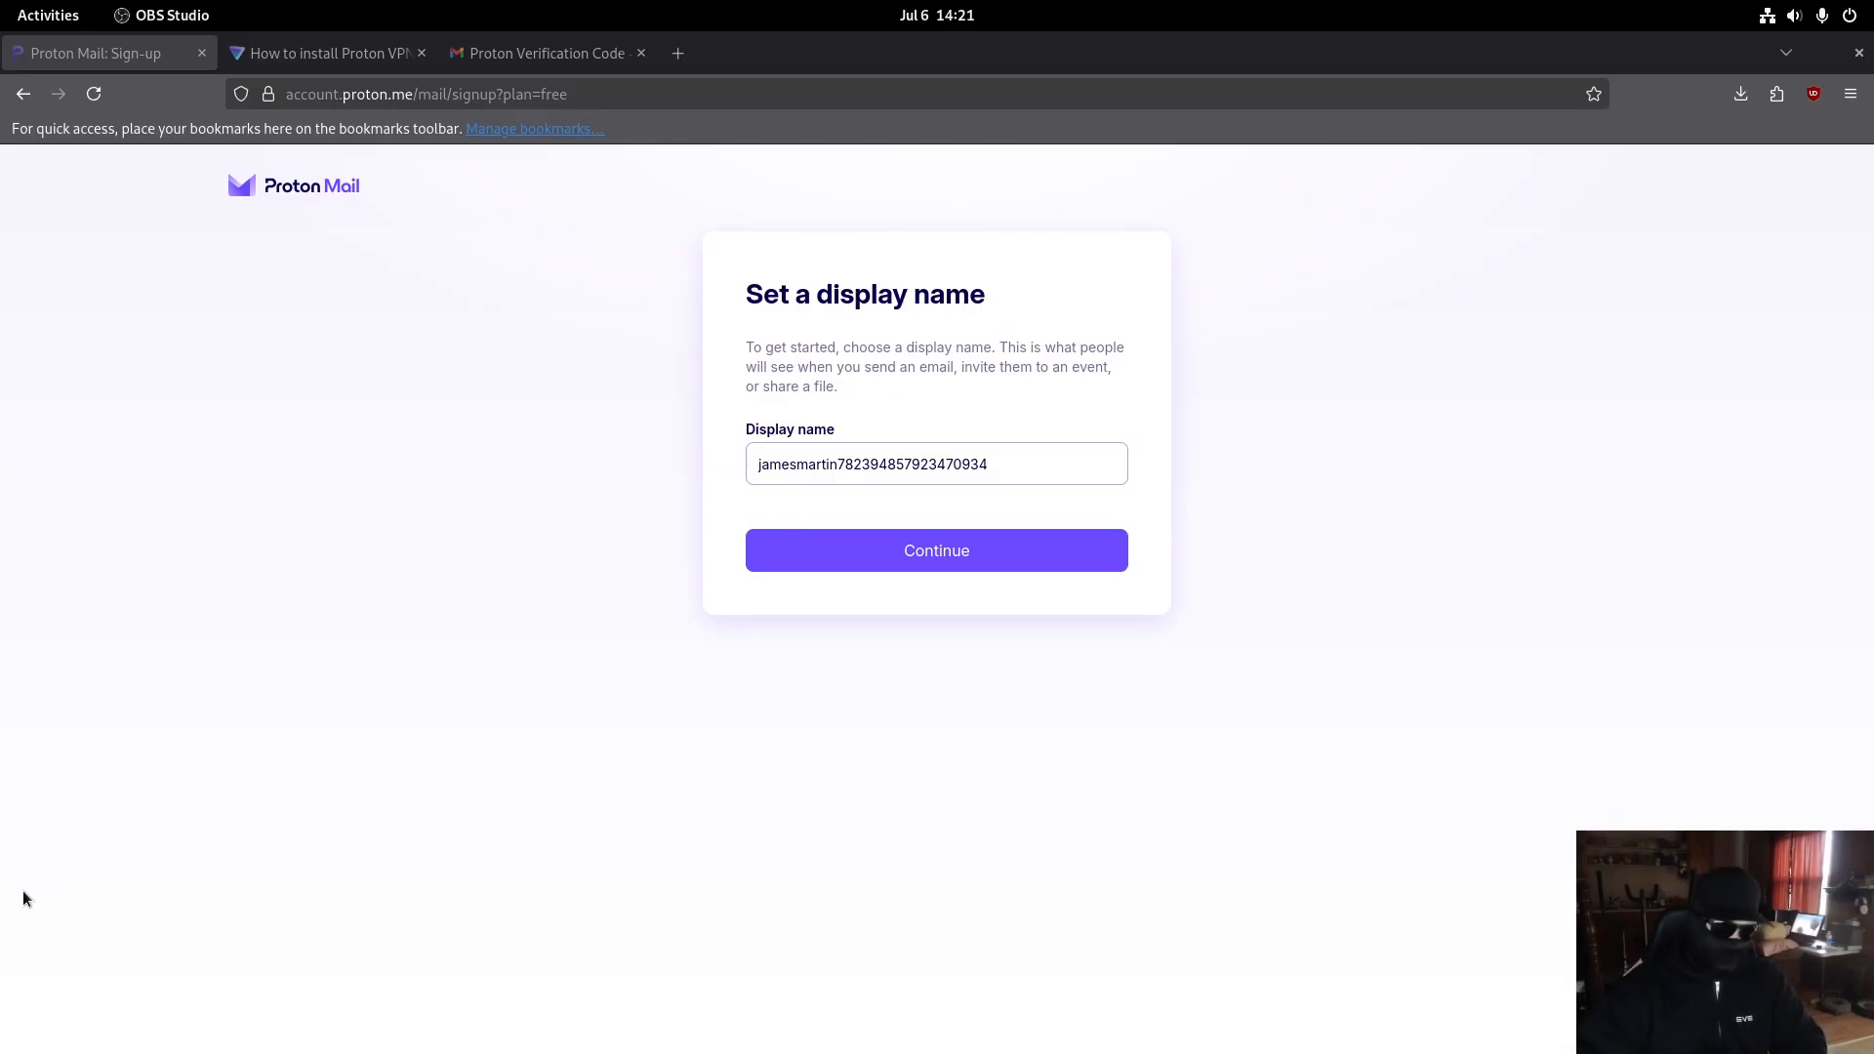
{"action": "left_click", "coordinate": [1011, 557]}
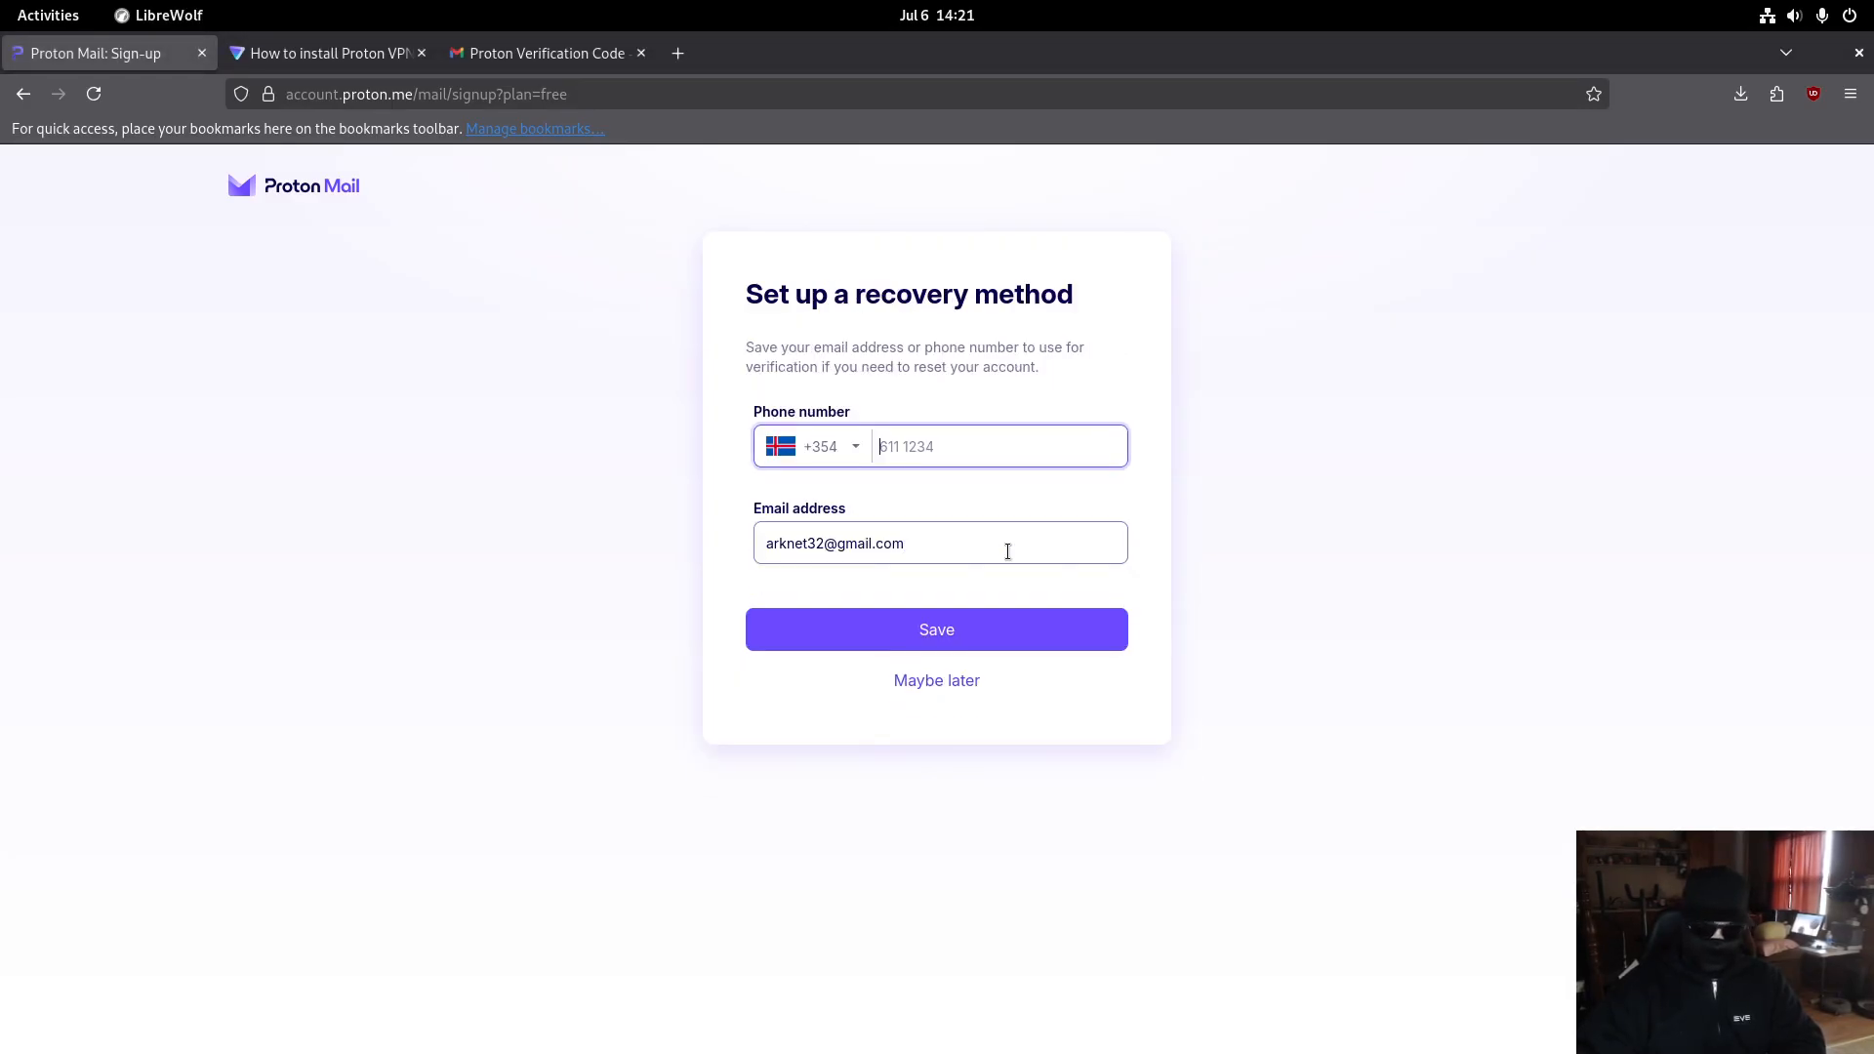
{"action": "left_click", "coordinate": [950, 683]}
{"action": "left_click", "coordinate": [983, 648]}
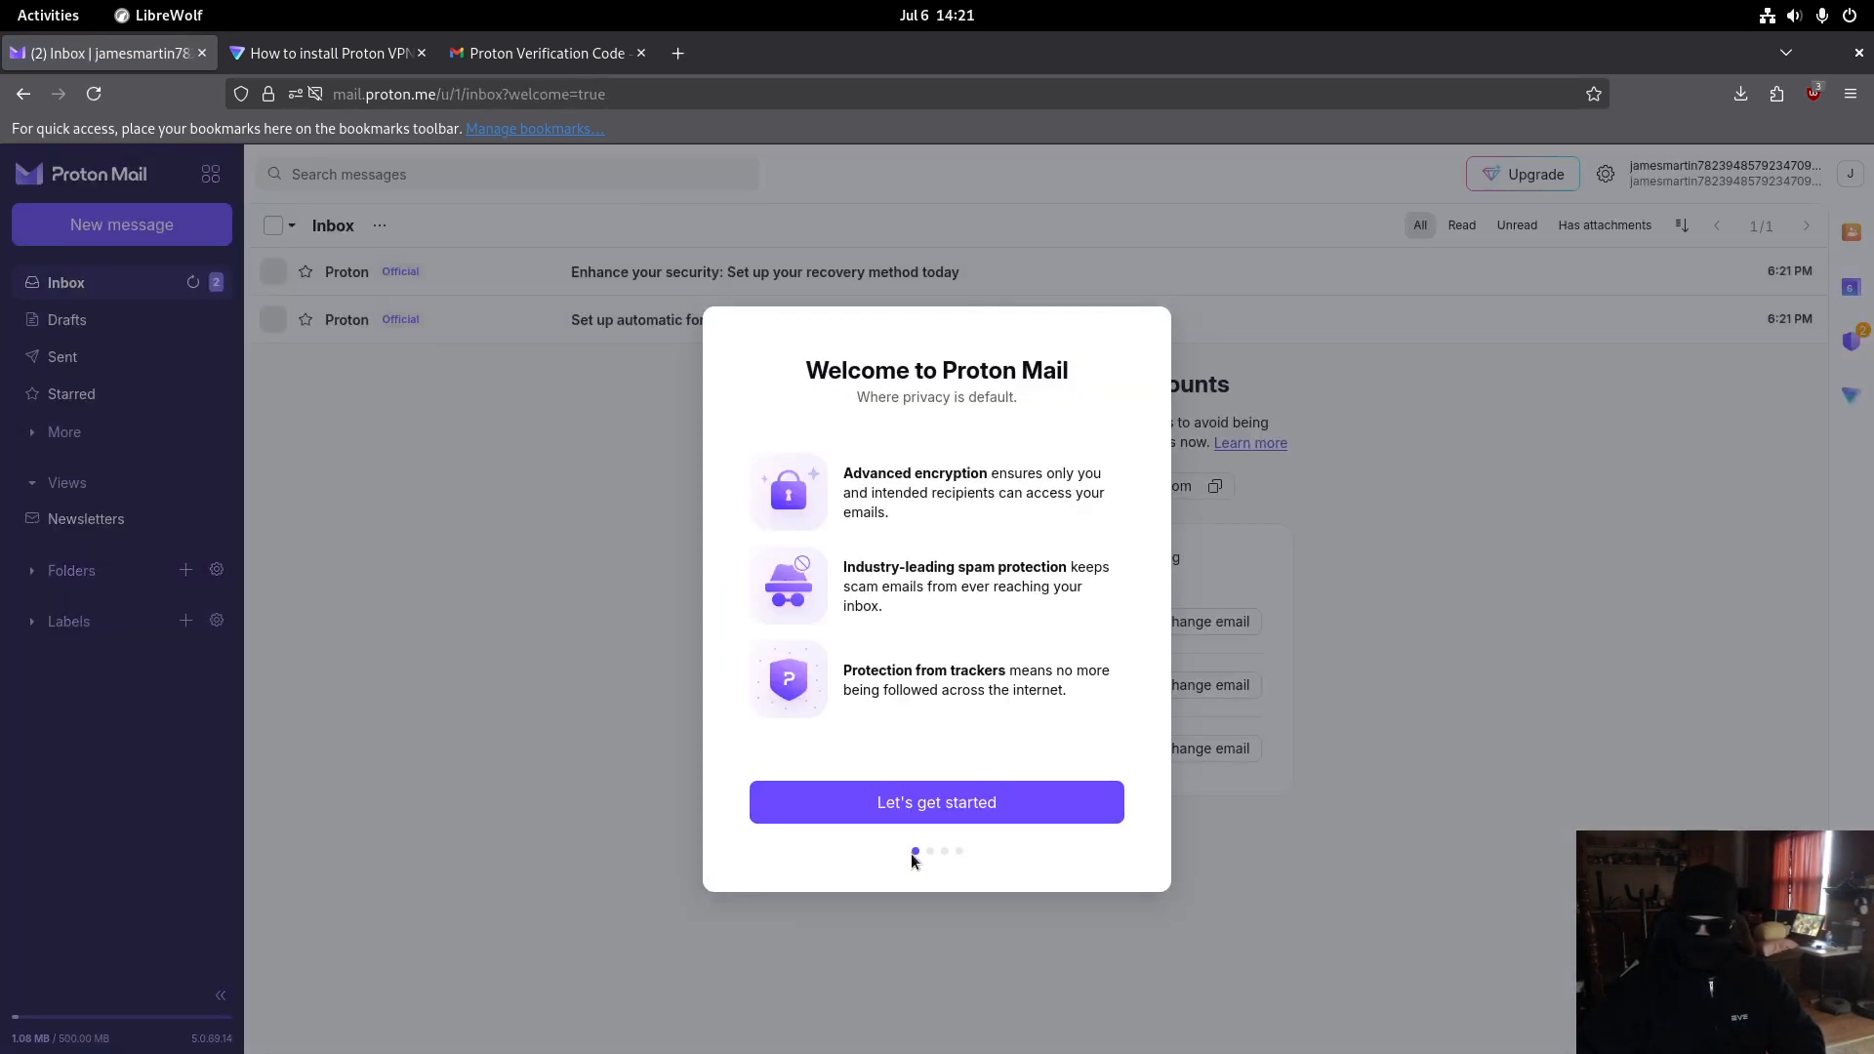
- Finish the welcome tour with the default theme and copy the new Proton Mail address
{"action": "left_click", "coordinate": [962, 804]}
{"action": "left_click", "coordinate": [984, 808]}
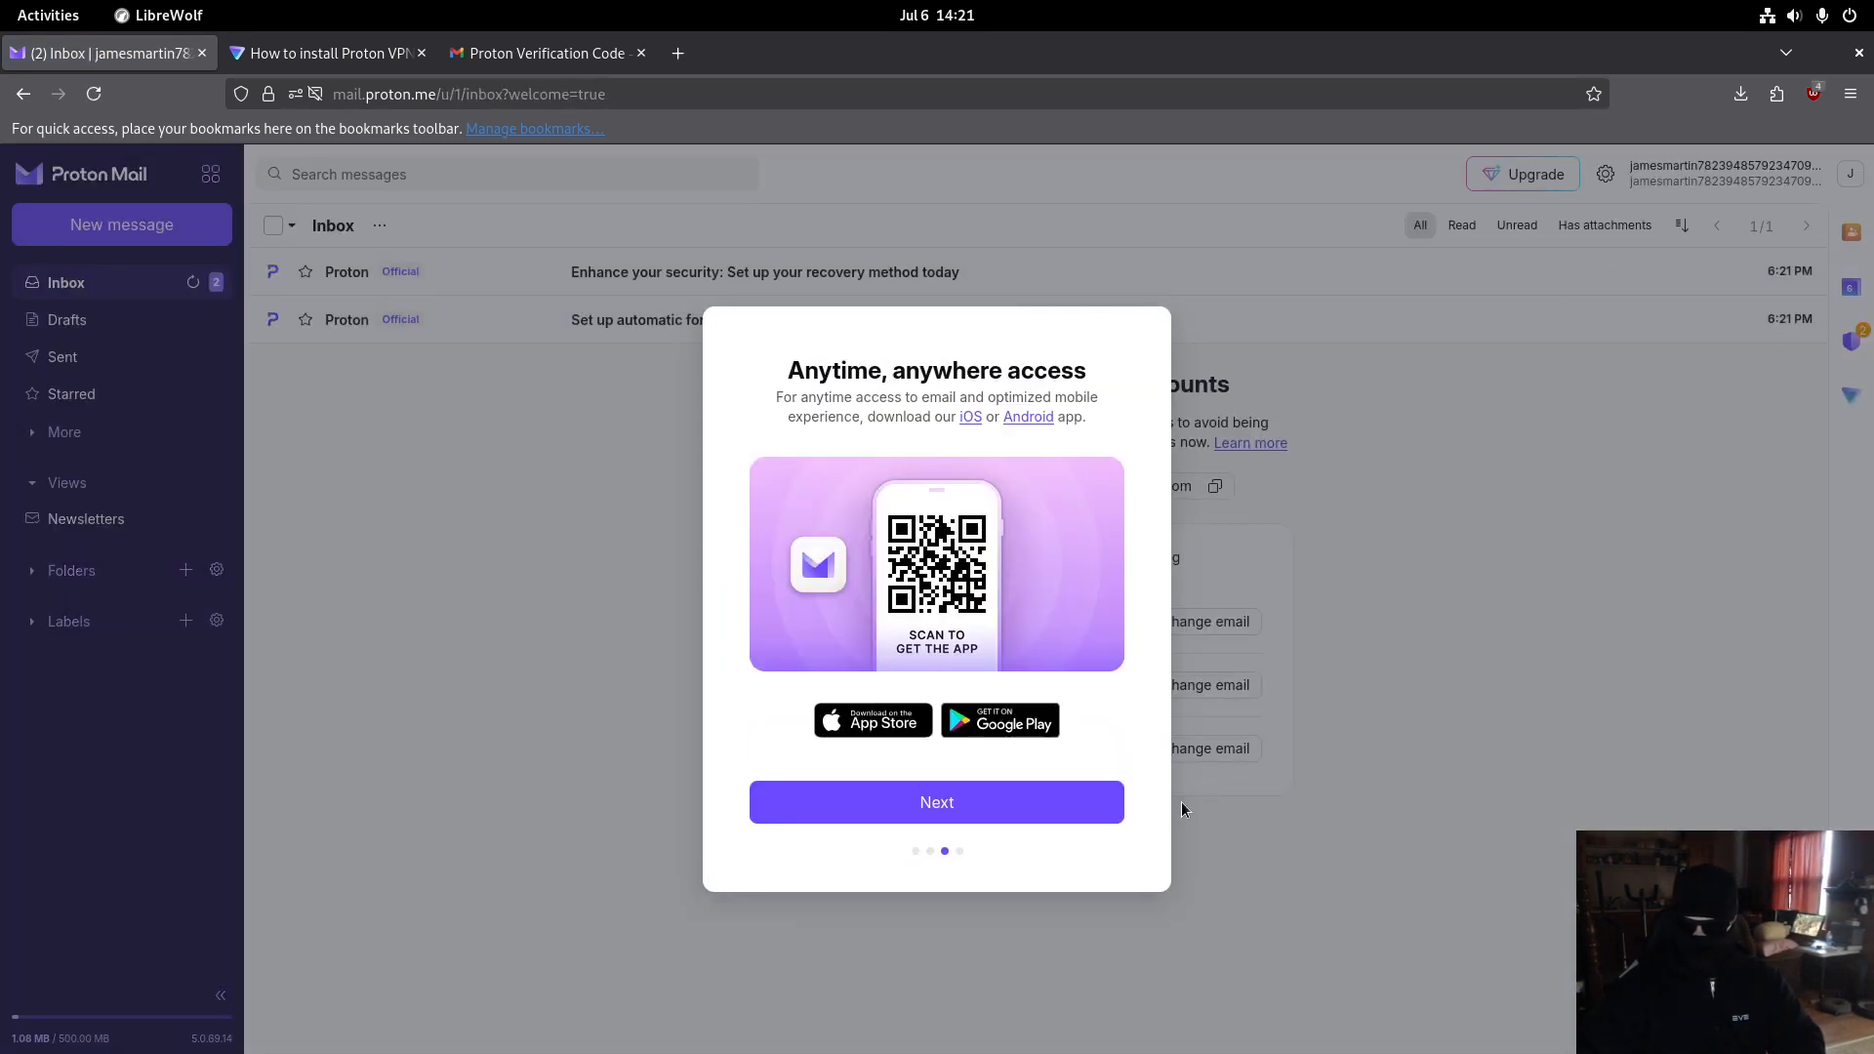
{"action": "left_click", "coordinate": [964, 799]}
{"action": "left_click", "coordinate": [974, 830]}
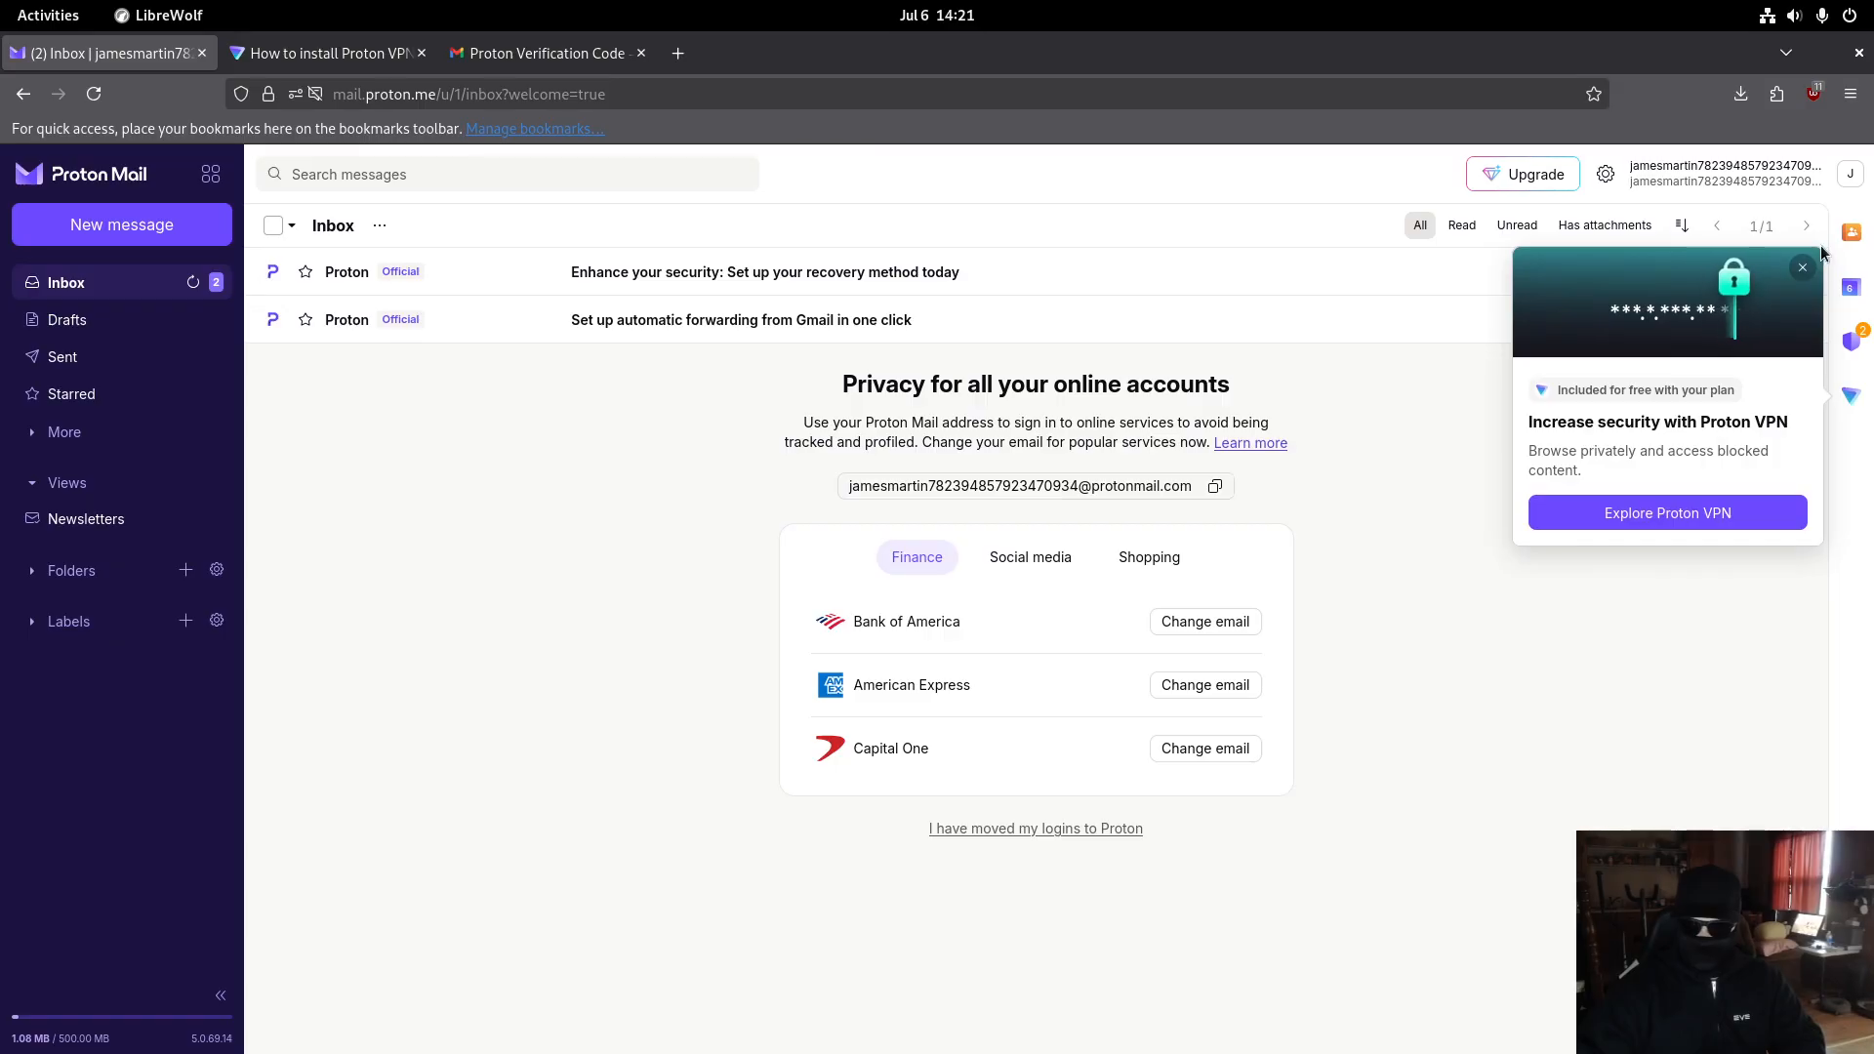
{"action": "left_click", "coordinate": [1214, 488]}
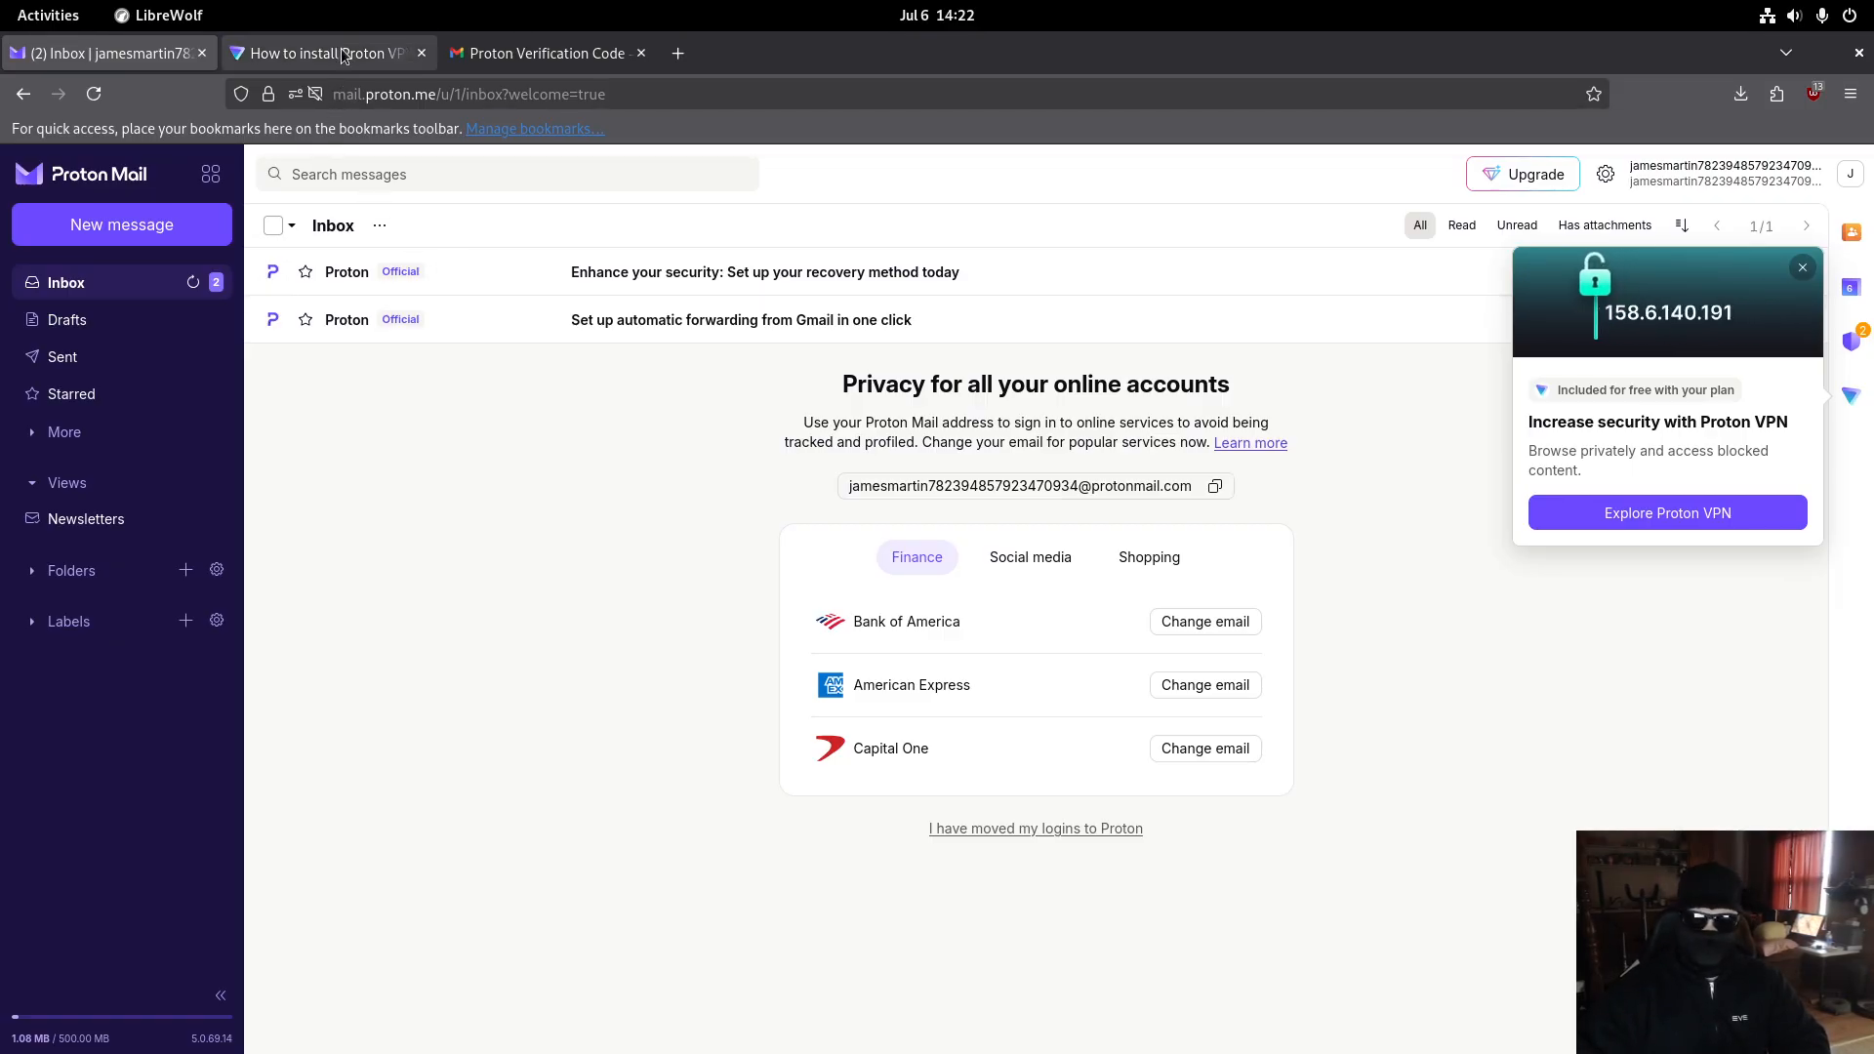
- Close the verification tab and scroll the Debian install guide to the wget, dpkg and apt commands
{"action": "left_click", "coordinate": [641, 53]}
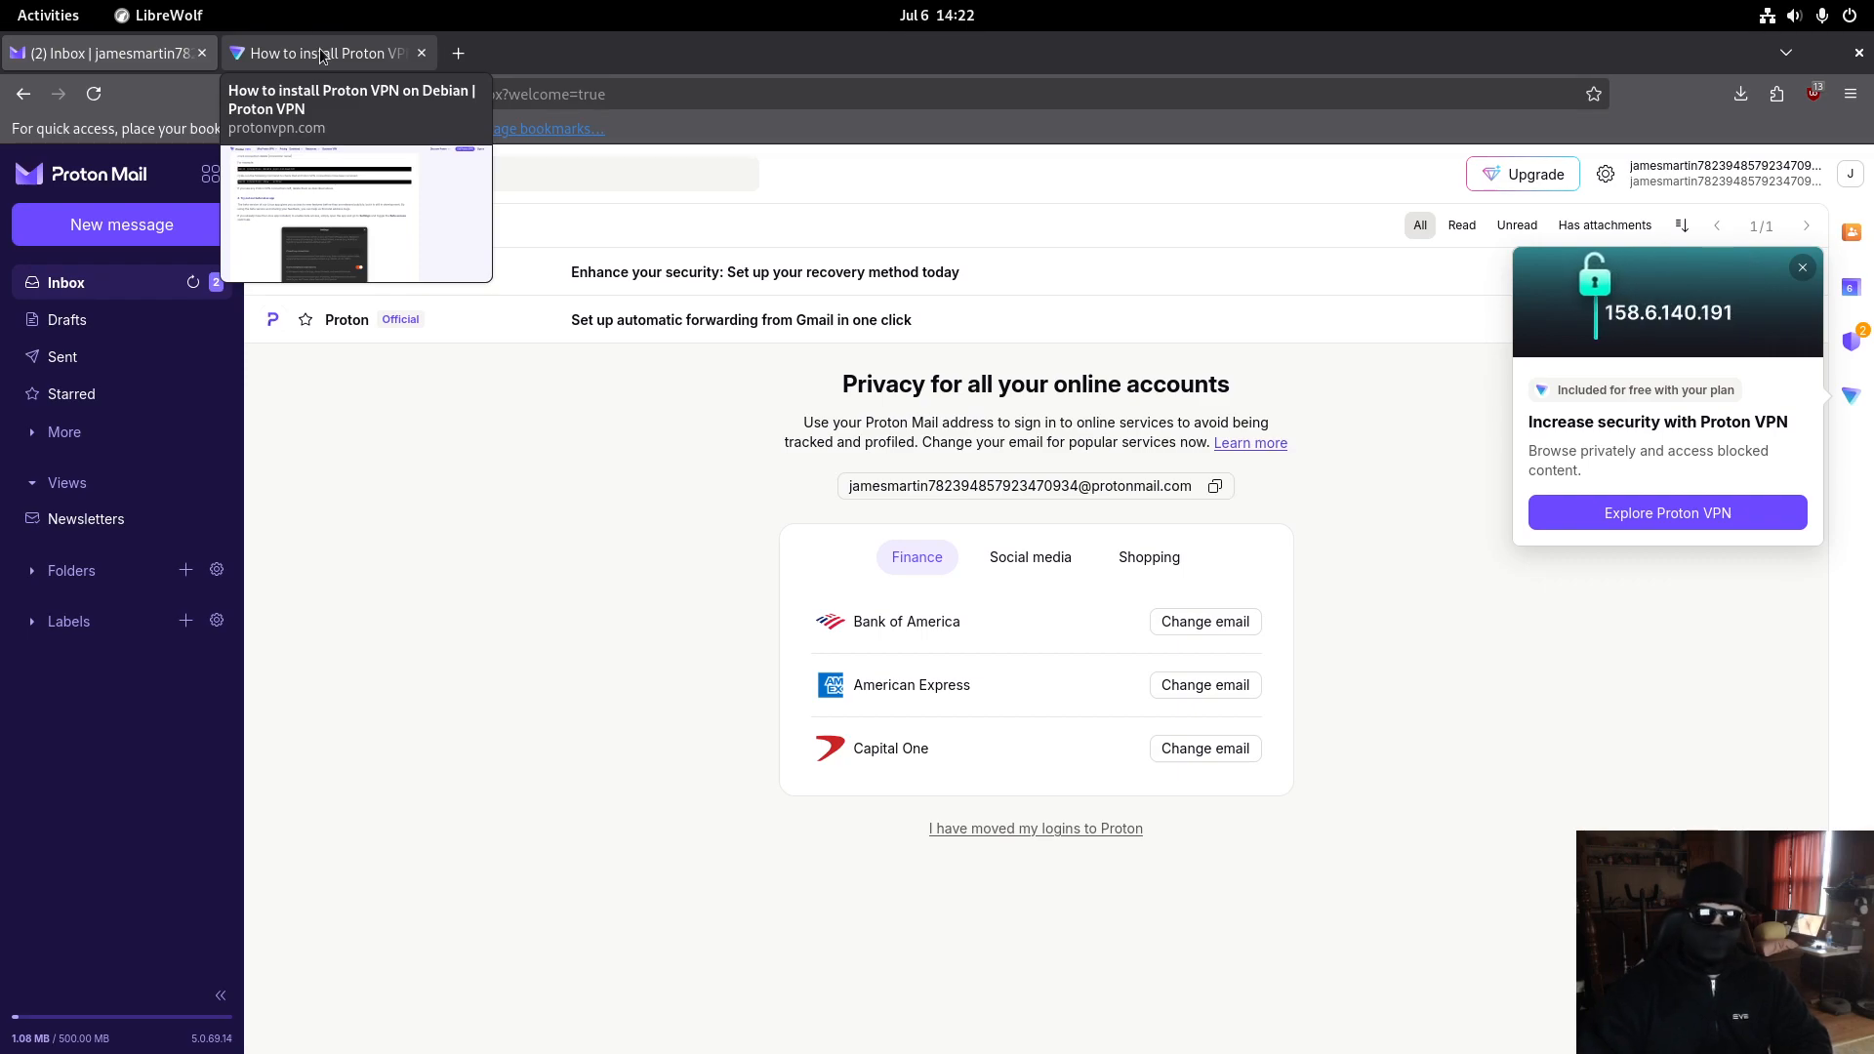
{"action": "left_click", "coordinate": [322, 54]}
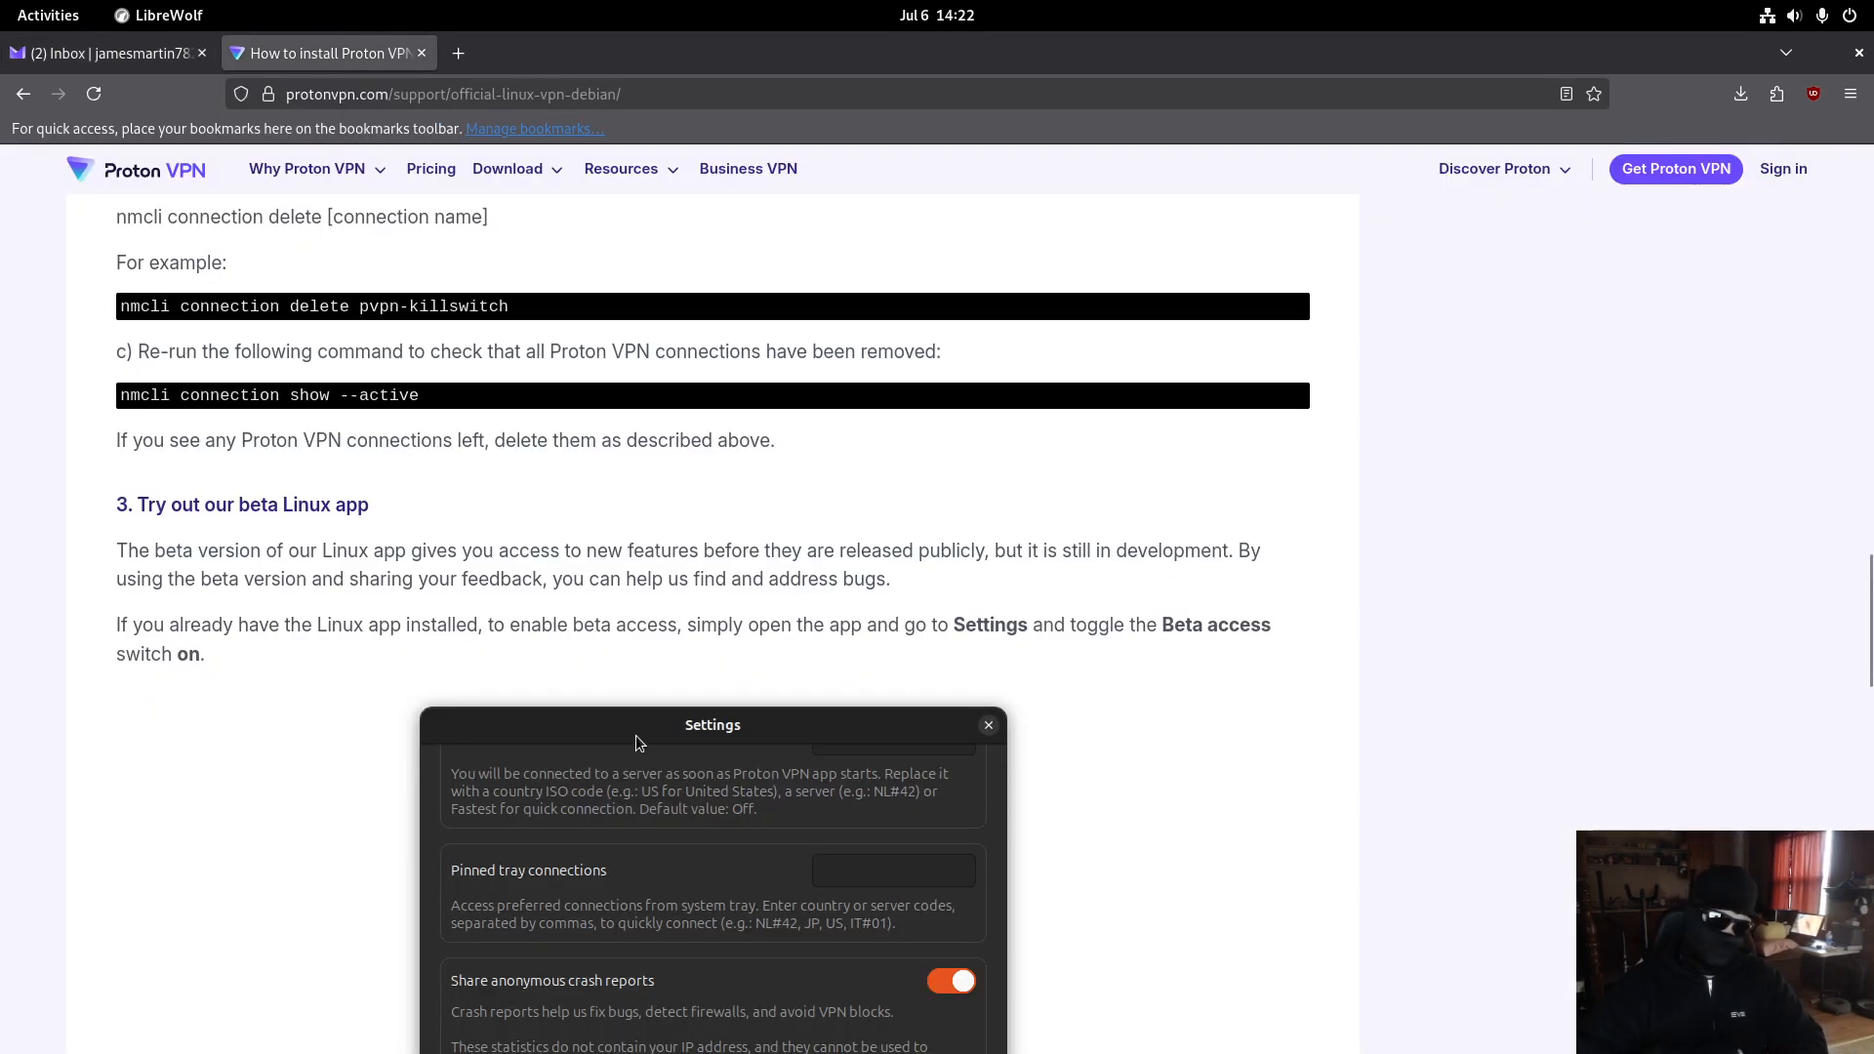
{"action": "scroll", "coordinate": [1589, 669], "scroll_direction": "up", "scroll_amount": 20}
{"action": "scroll", "coordinate": [1587, 676], "scroll_direction": "up", "scroll_amount": 4}
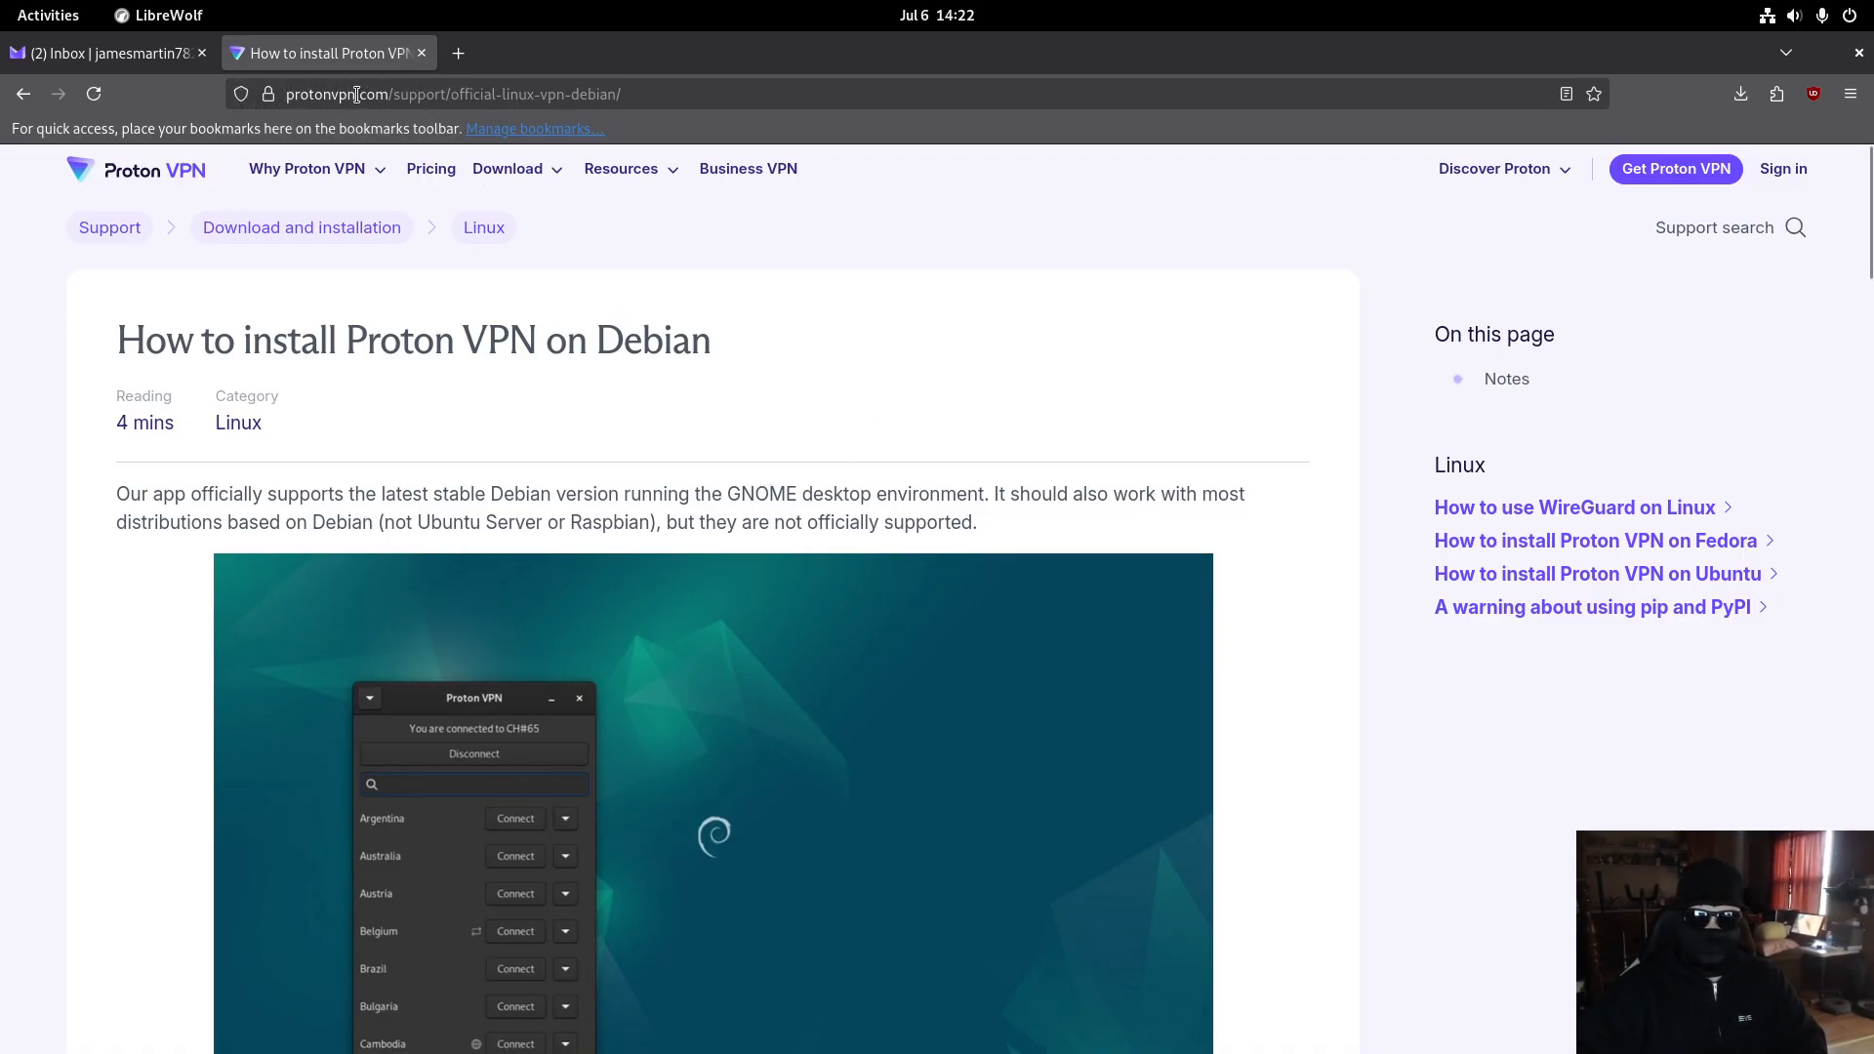
{"action": "left_click", "coordinate": [391, 94]}
{"action": "left_click_drag", "start_coordinate": [391, 94], "coordinate": [617, 93]}
{"action": "left_click", "coordinate": [1017, 371]}
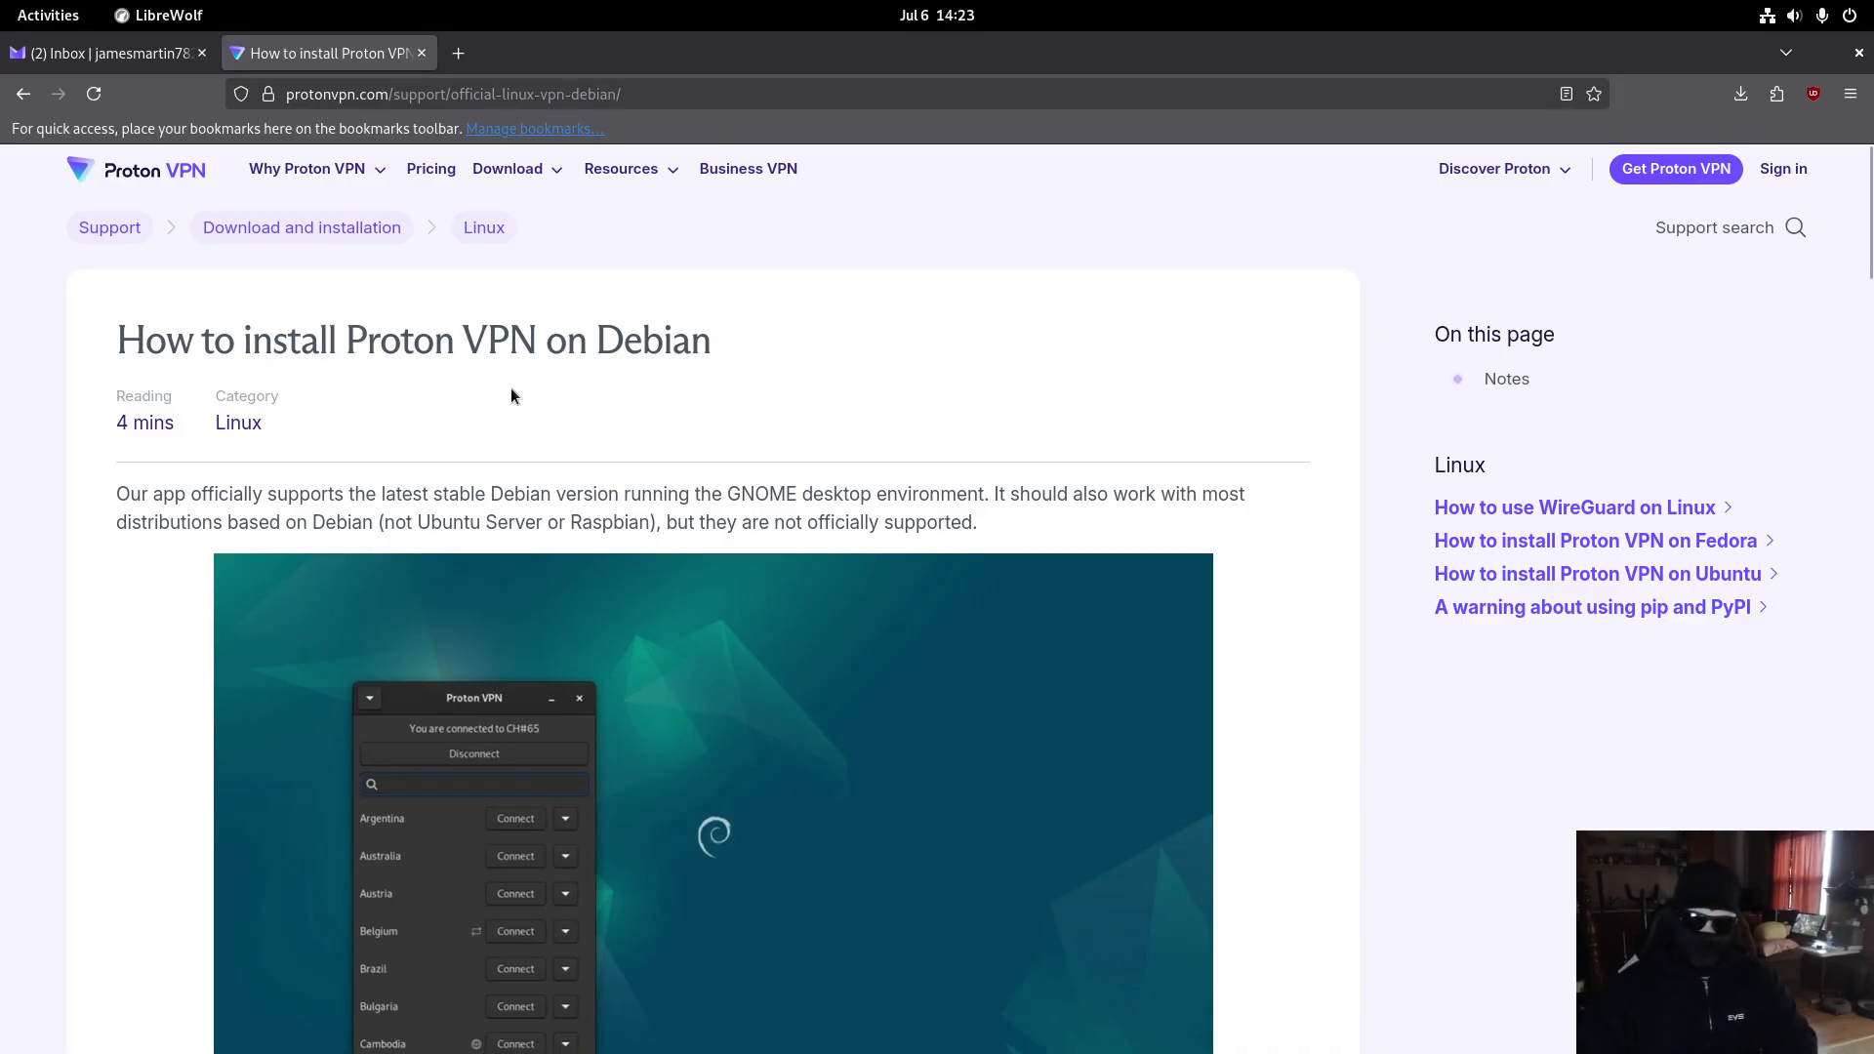
{"action": "scroll", "coordinate": [1269, 533], "scroll_direction": "down", "scroll_amount": 3}
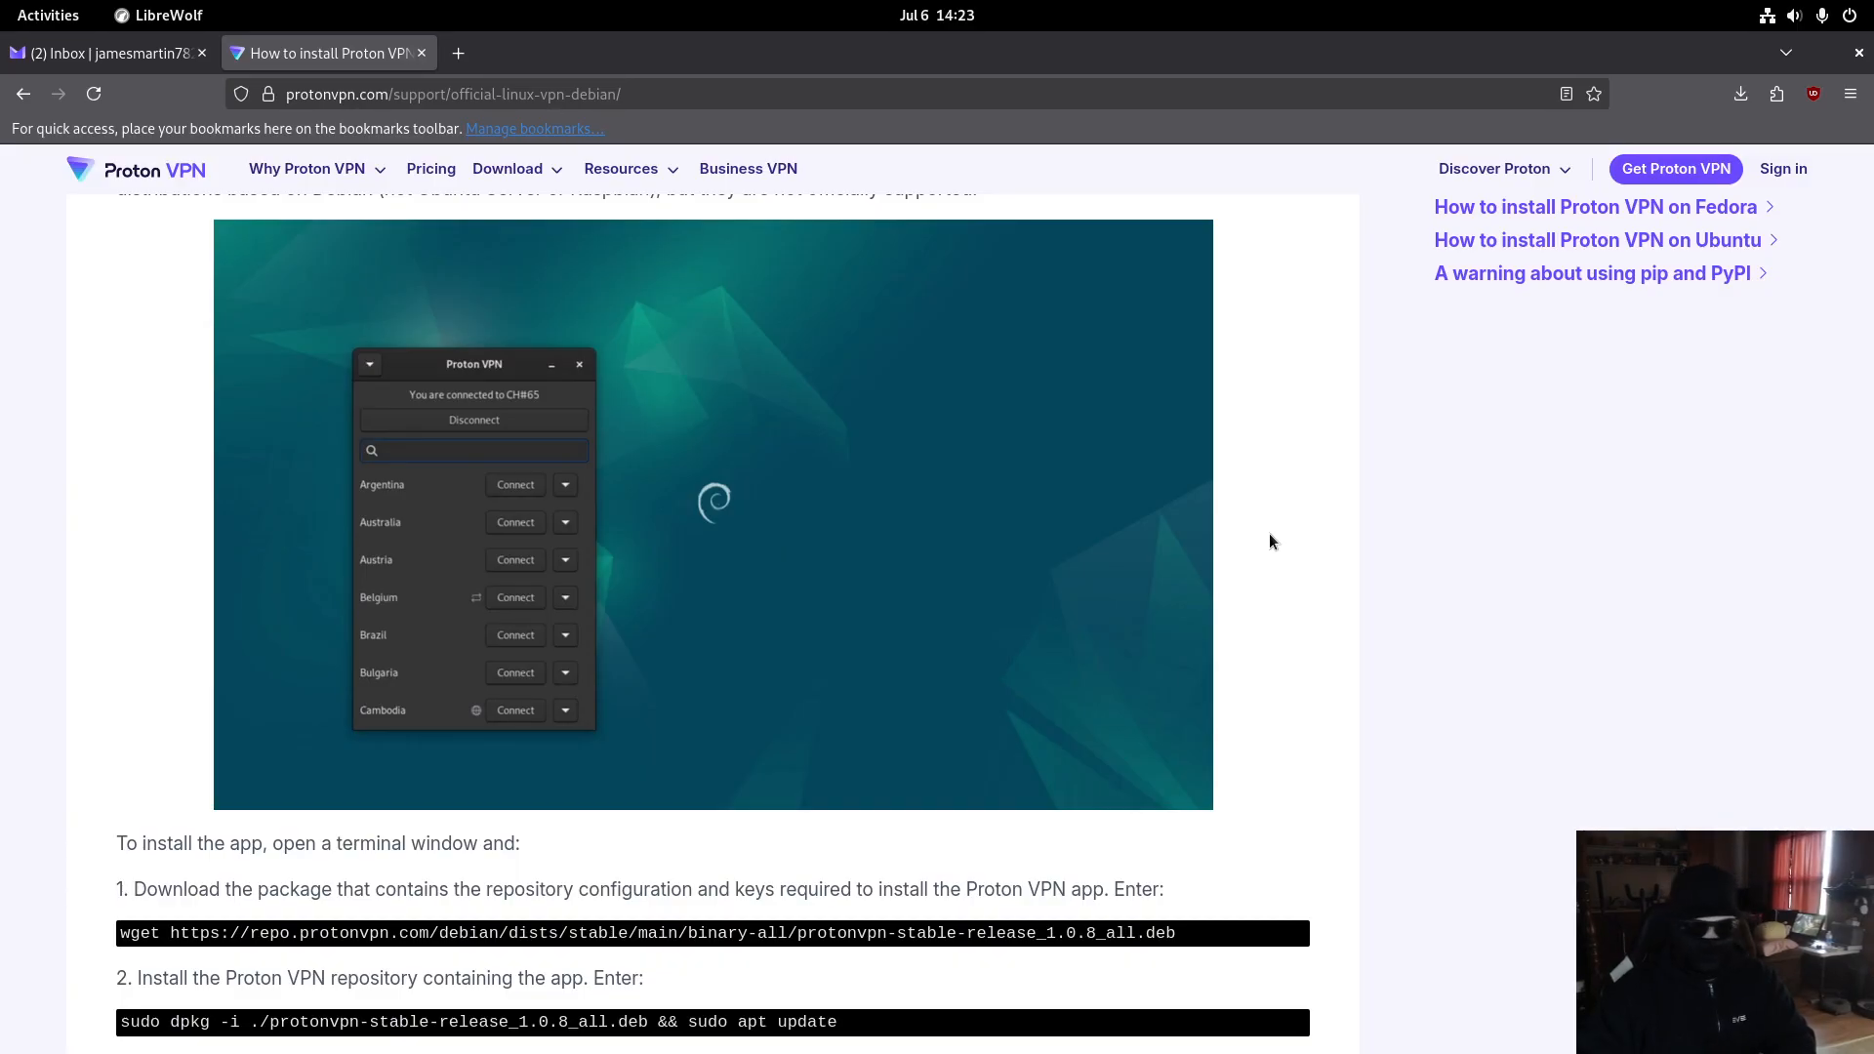
{"action": "scroll", "coordinate": [1270, 536], "scroll_direction": "down", "scroll_amount": 5}
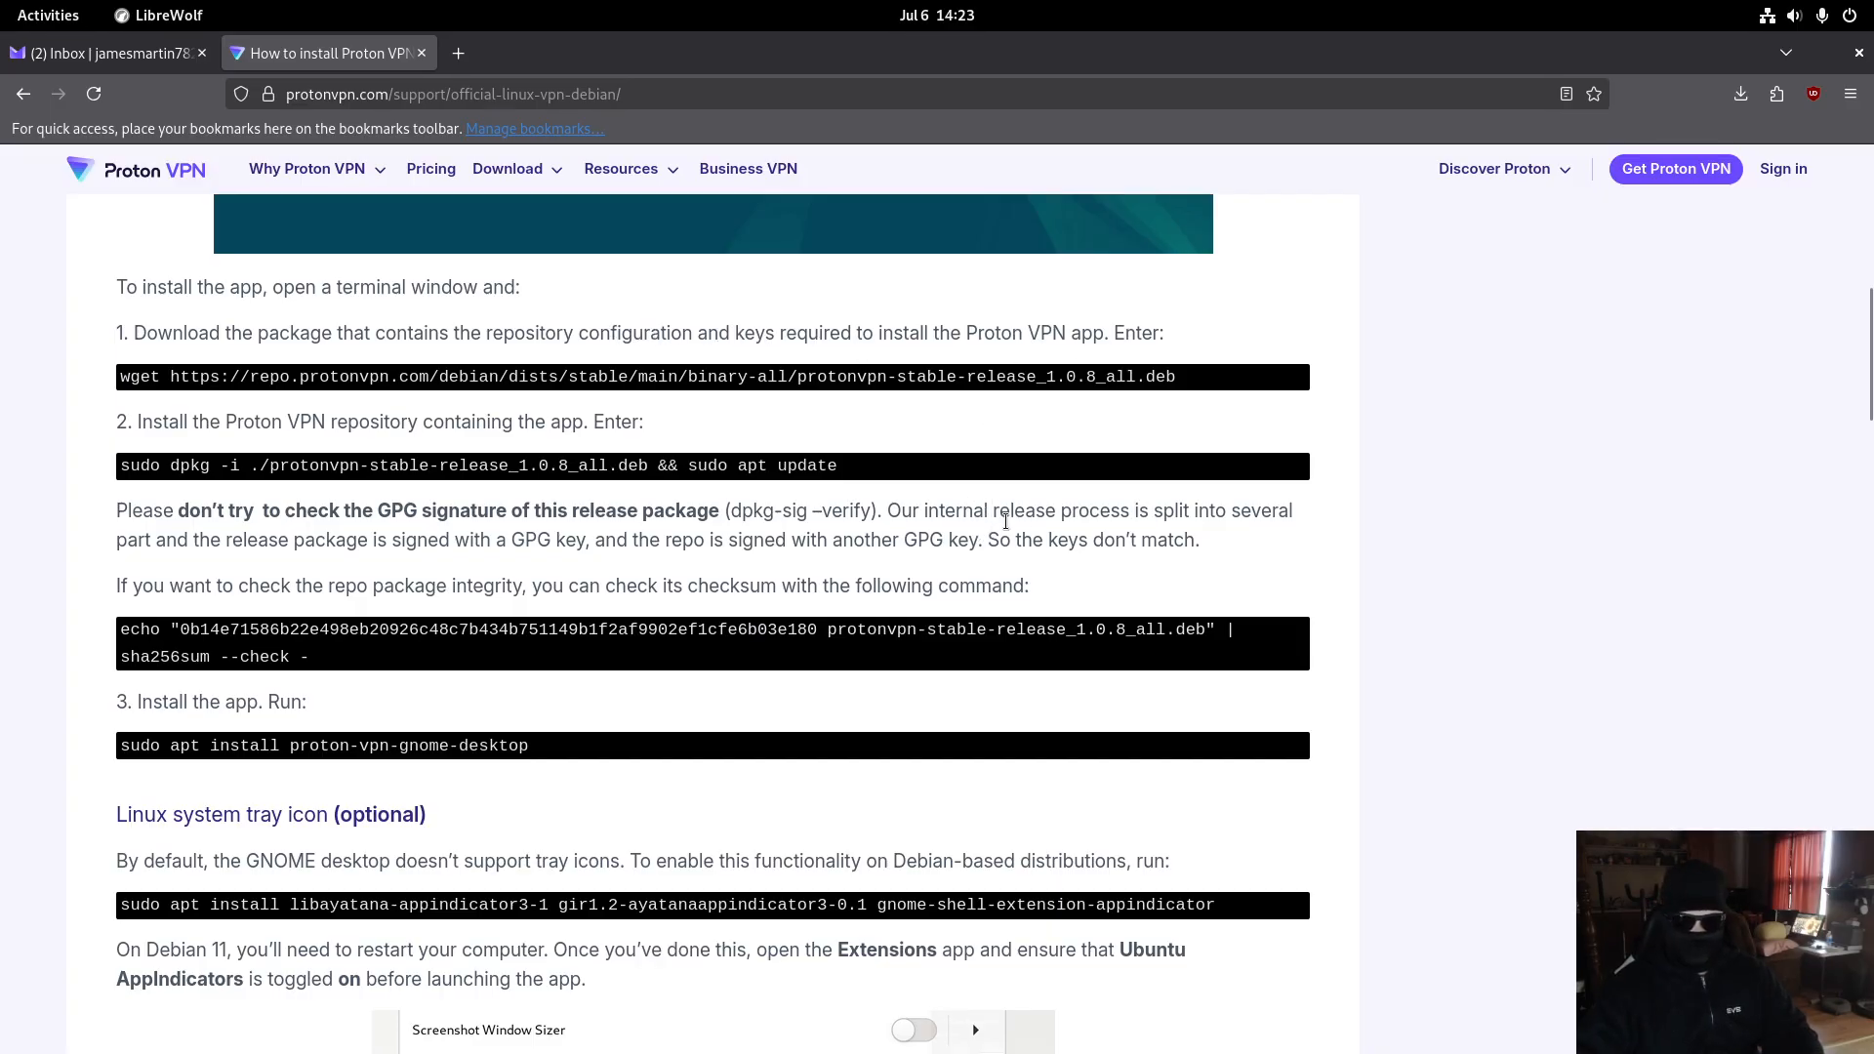
- Launch Terminal, place it at the upper right, and switch to a root shell with sudo su
{"action": "key", "text": "super"}
{"action": "type", "text": "terminal"}
{"action": "key", "text": "Return"}
{"action": "mouse_move", "coordinate": [440, 80]}
{"action": "left_mouse_down"}
{"action": "mouse_move", "coordinate": [439, 195]}
{"action": "mouse_move", "coordinate": [439, 98]}
{"action": "left_mouse_up"}
{"action": "left_click_drag", "start_coordinate": [244, 132], "coordinate": [1296, 120]}
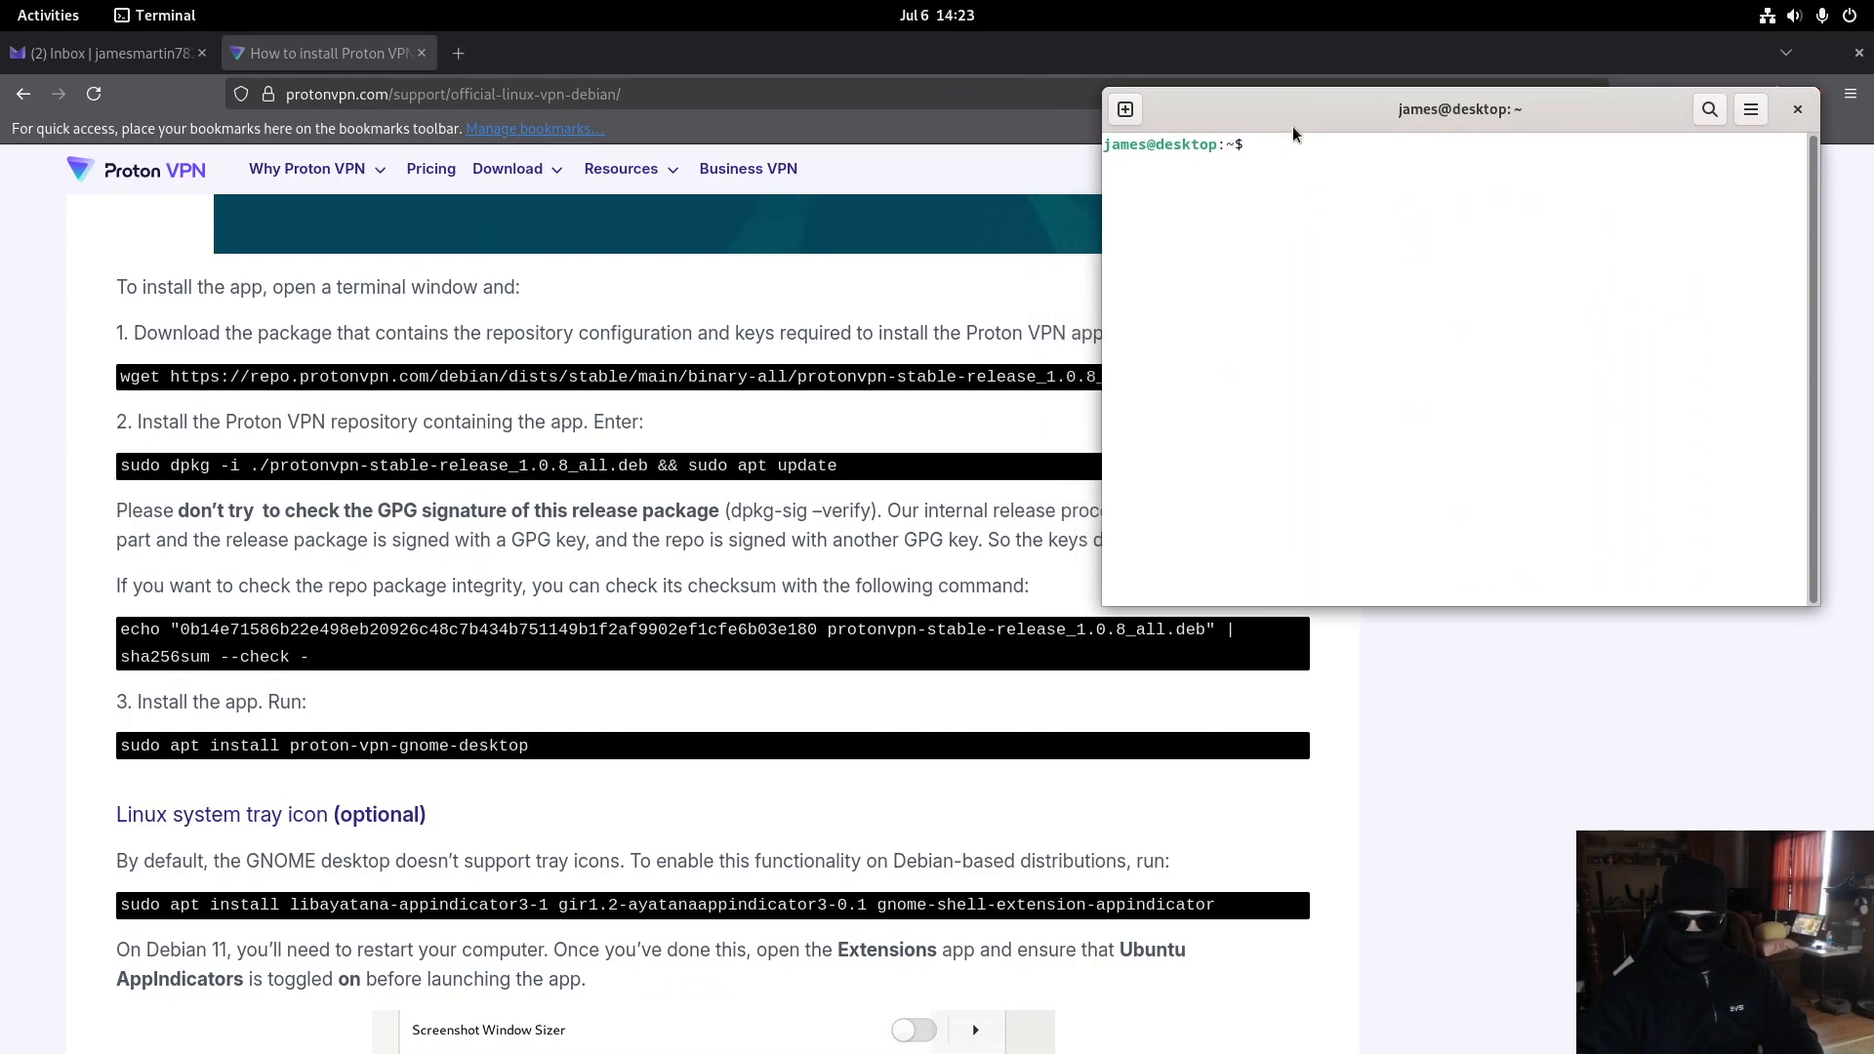
{"action": "type", "text": "sudo su"}
{"action": "key", "text": "Return"}
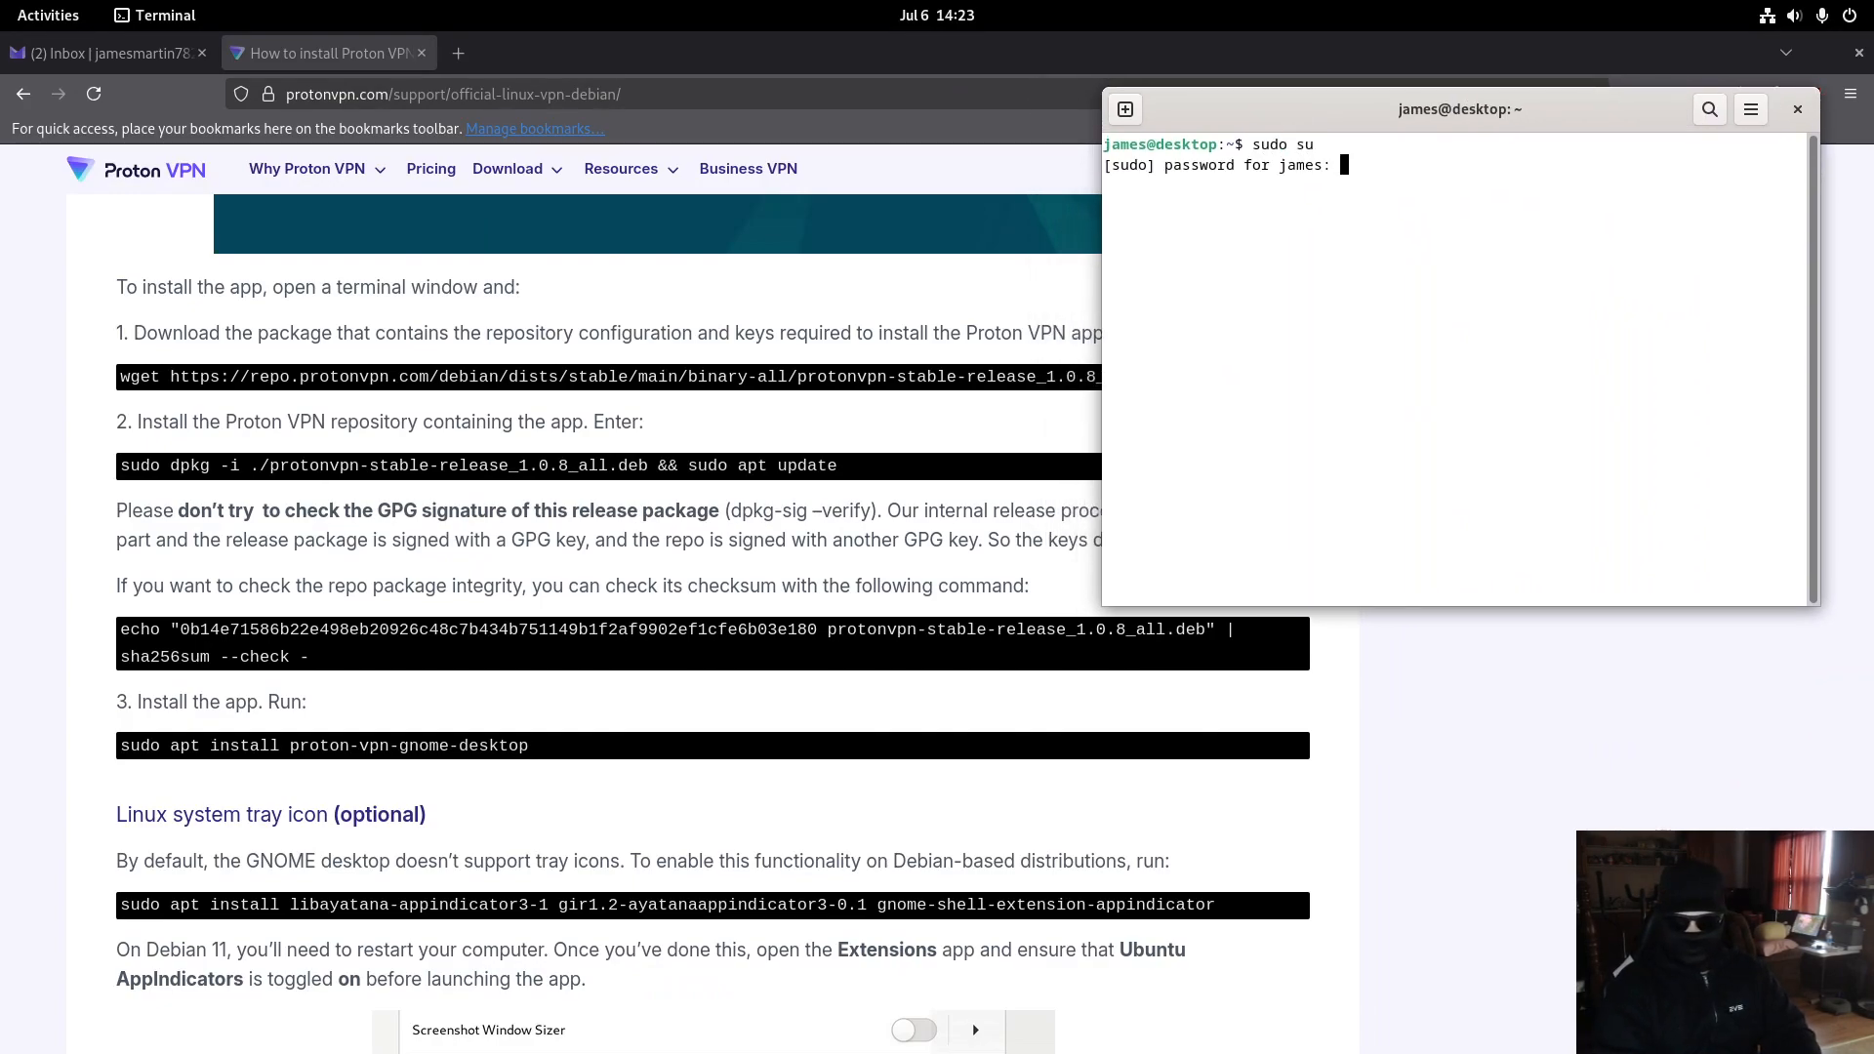
{"action": "key", "text": "Return"}
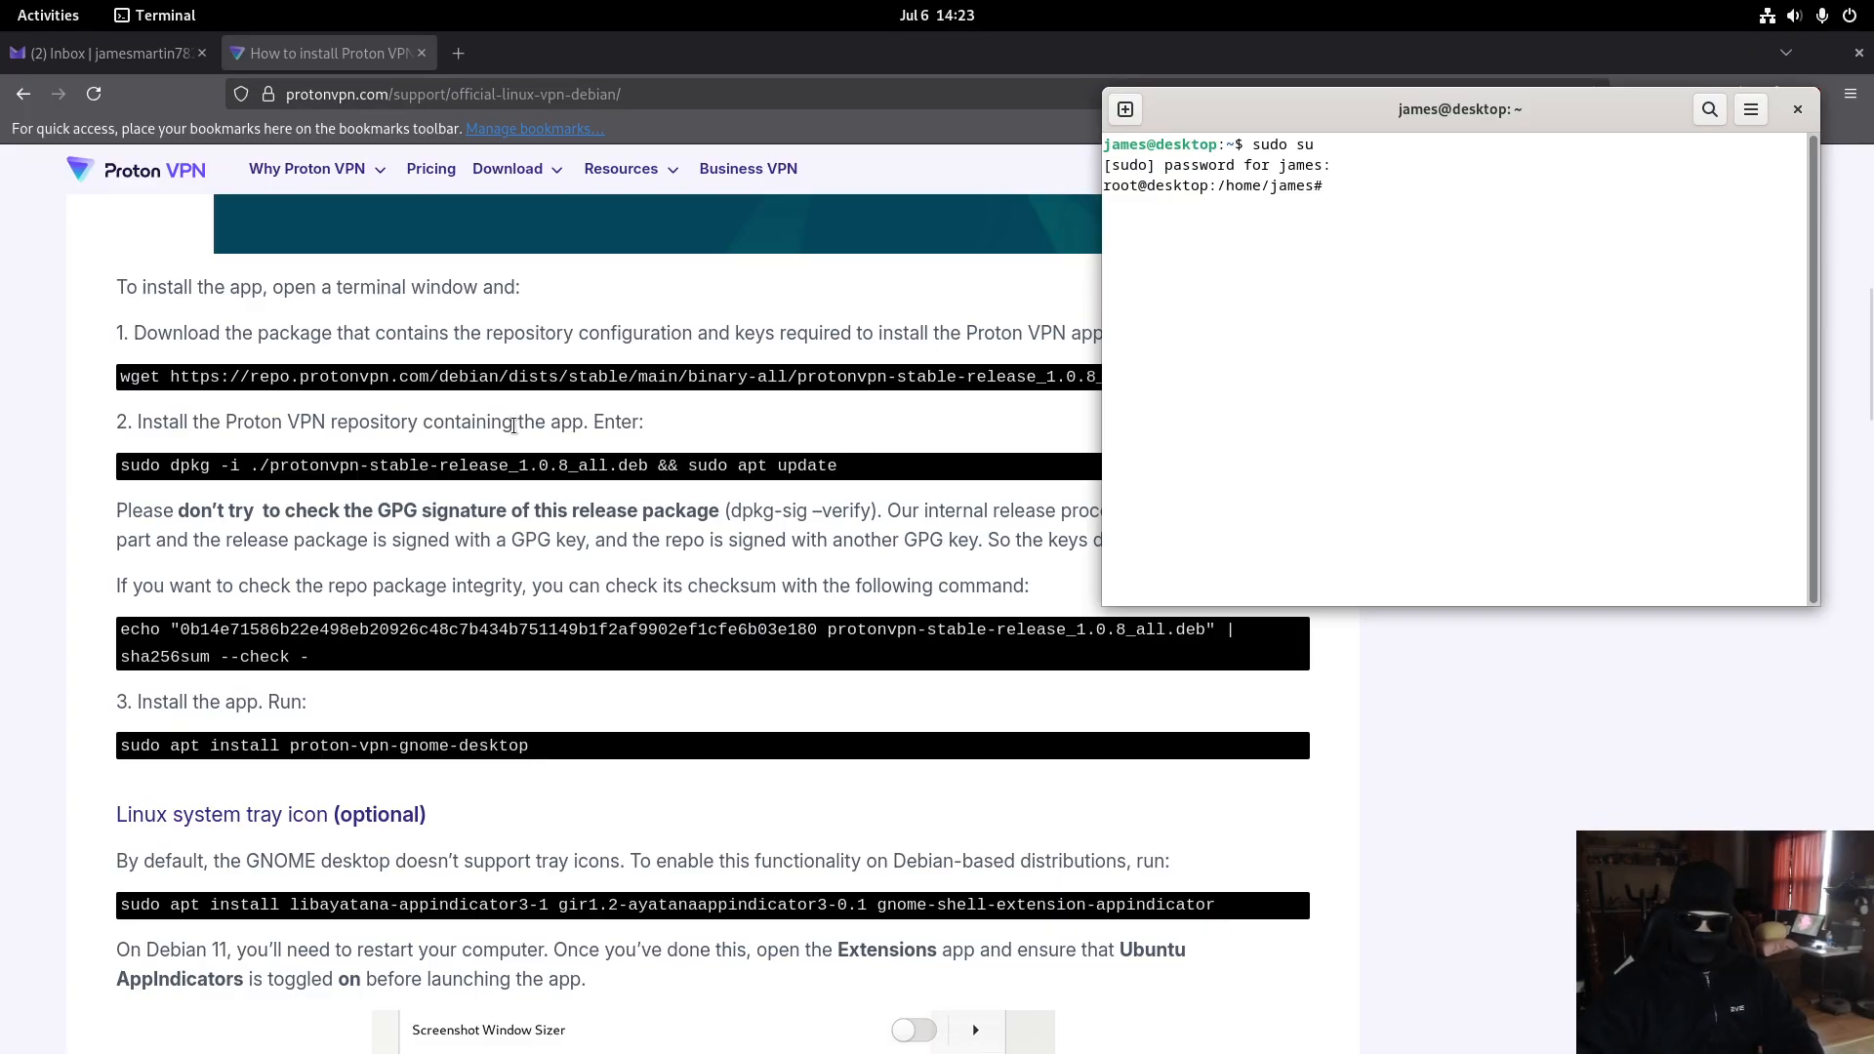
- Copy the guide's wget command and run it to download protonvpn-stable-release_1.0.8_all.deb
{"action": "left_click", "coordinate": [539, 373]}
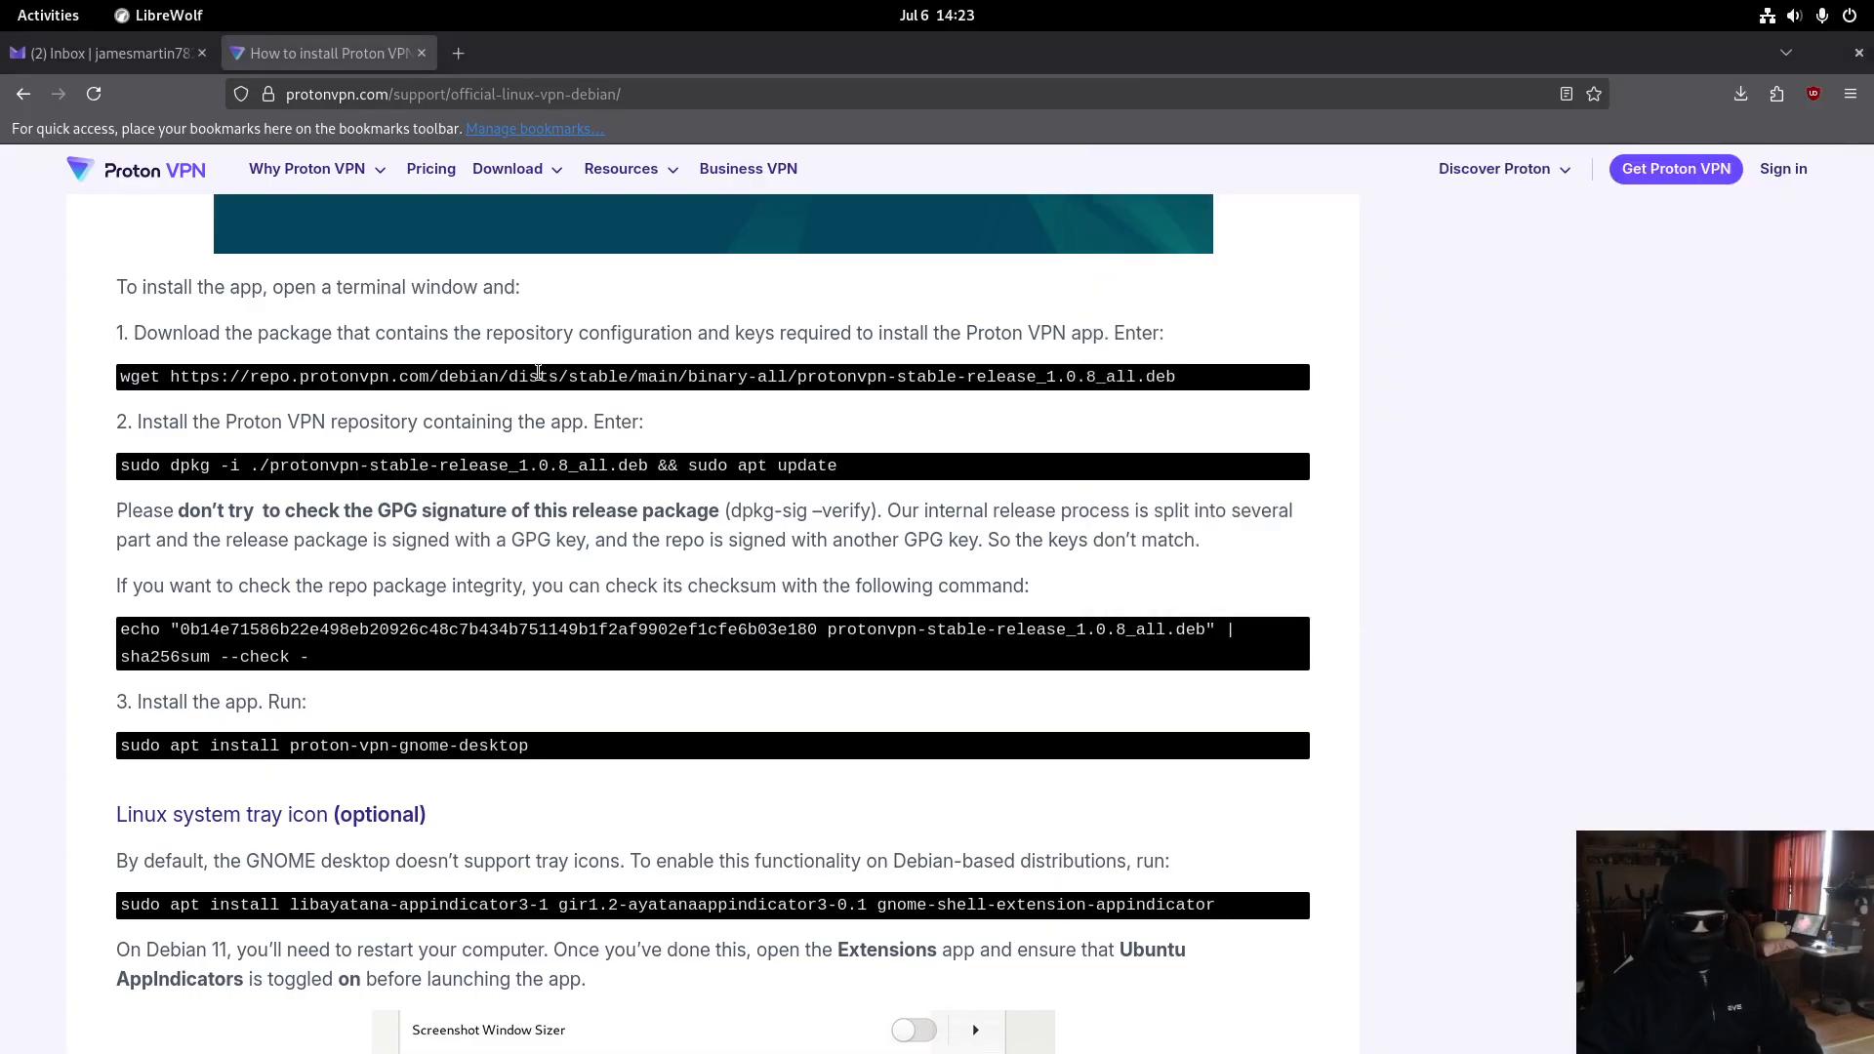
{"action": "triple_click", "coordinate": [538, 373]}
{"action": "key", "text": "super"}
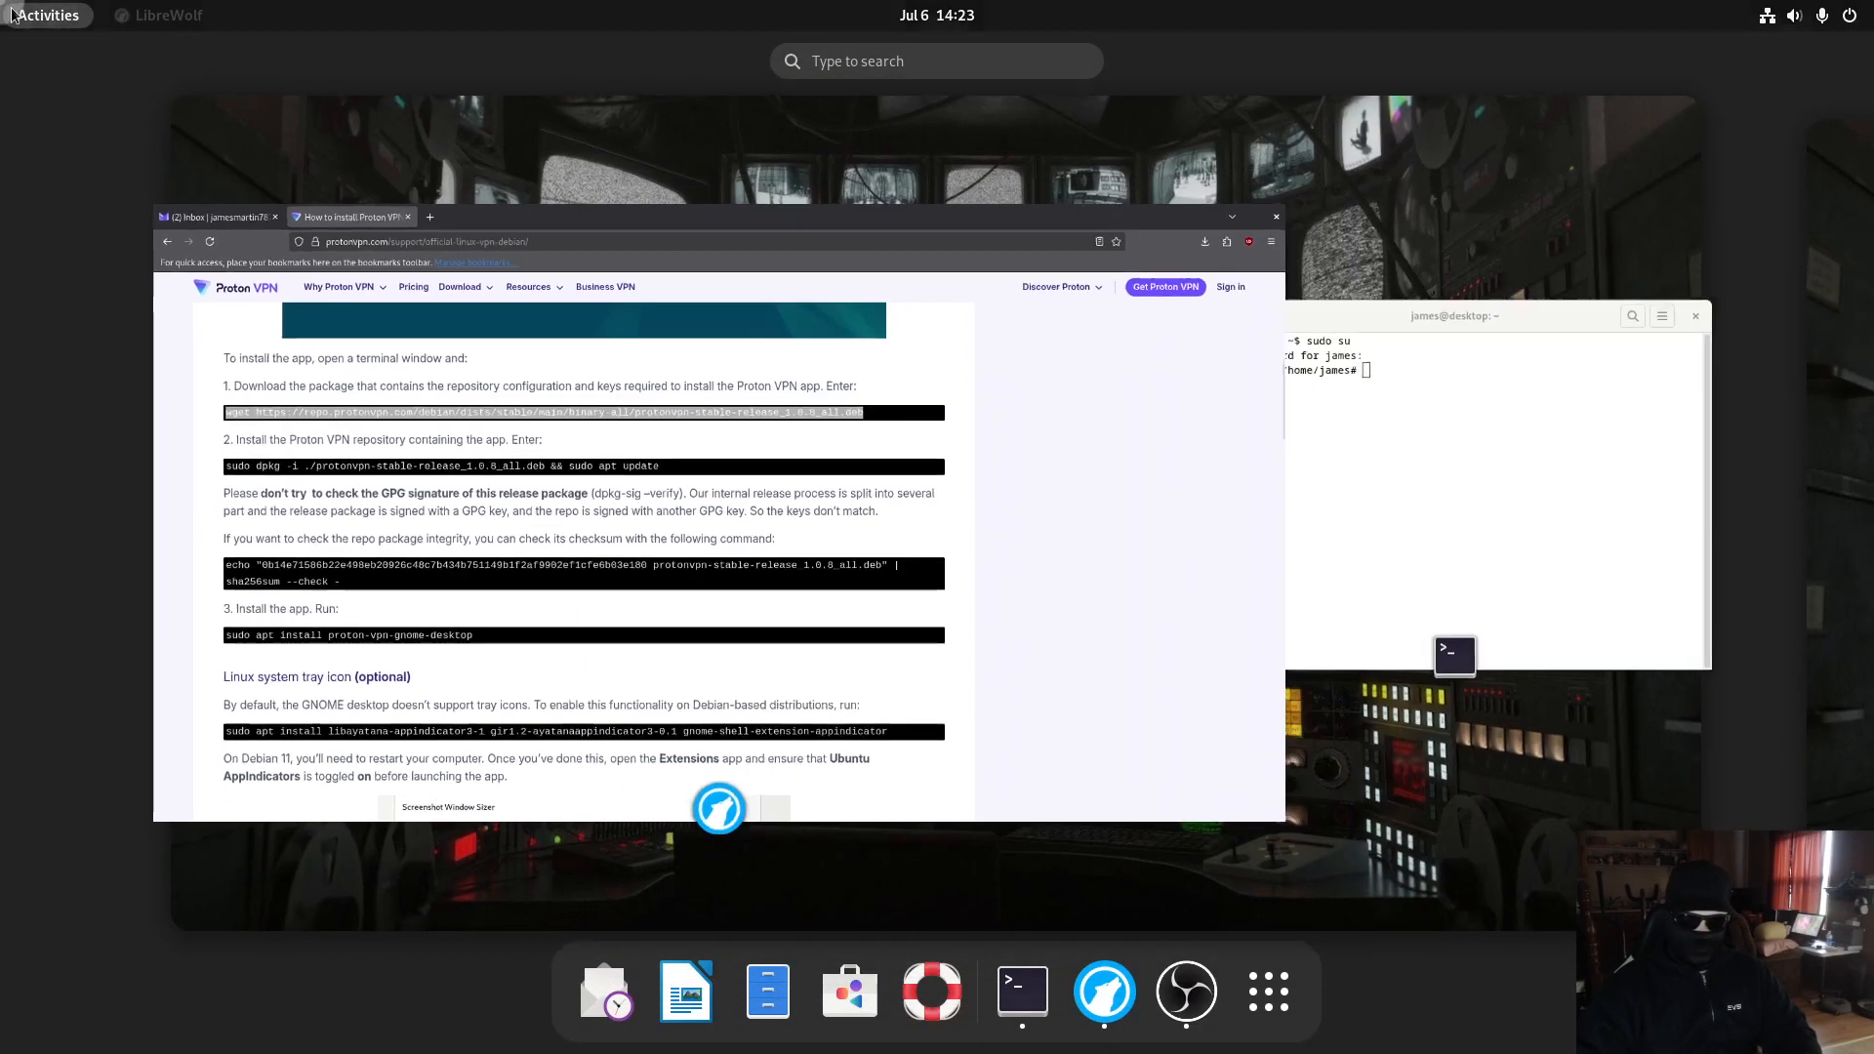
{"action": "left_click", "coordinate": [1267, 426]}
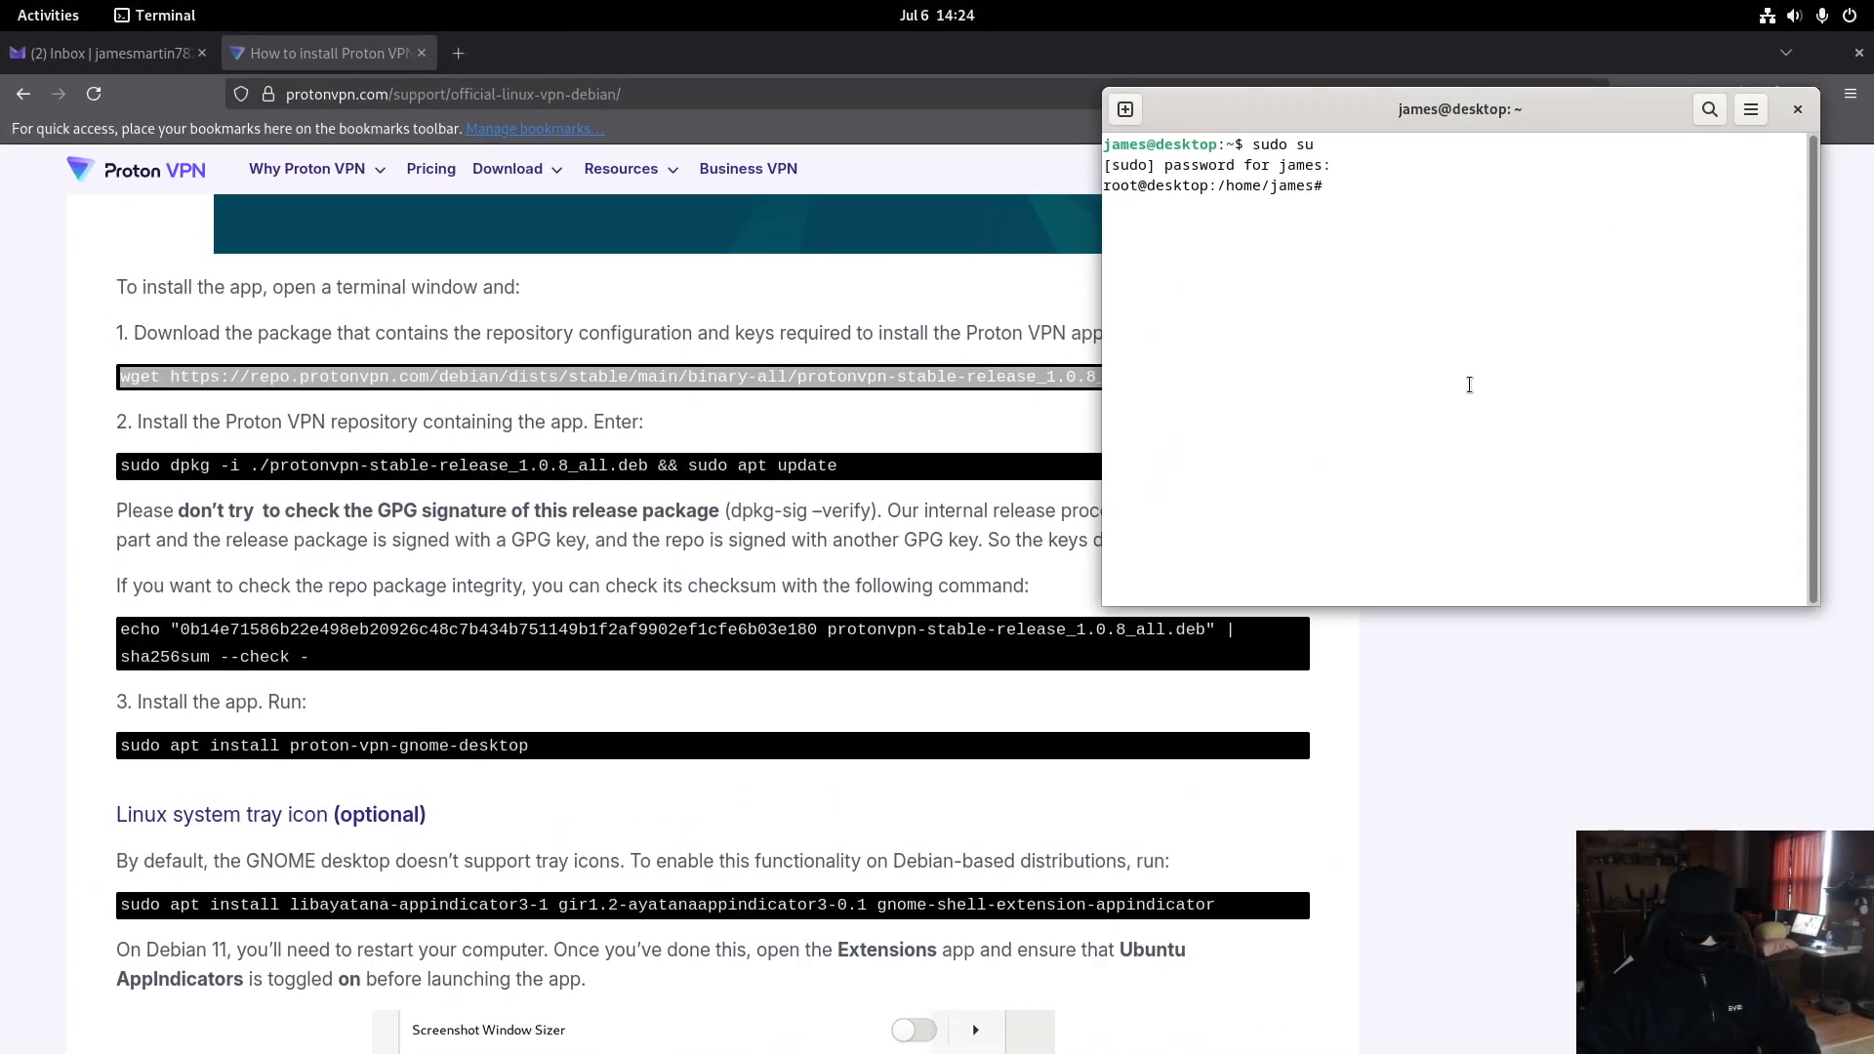
{"action": "key", "text": "ctrl+shift+v"}
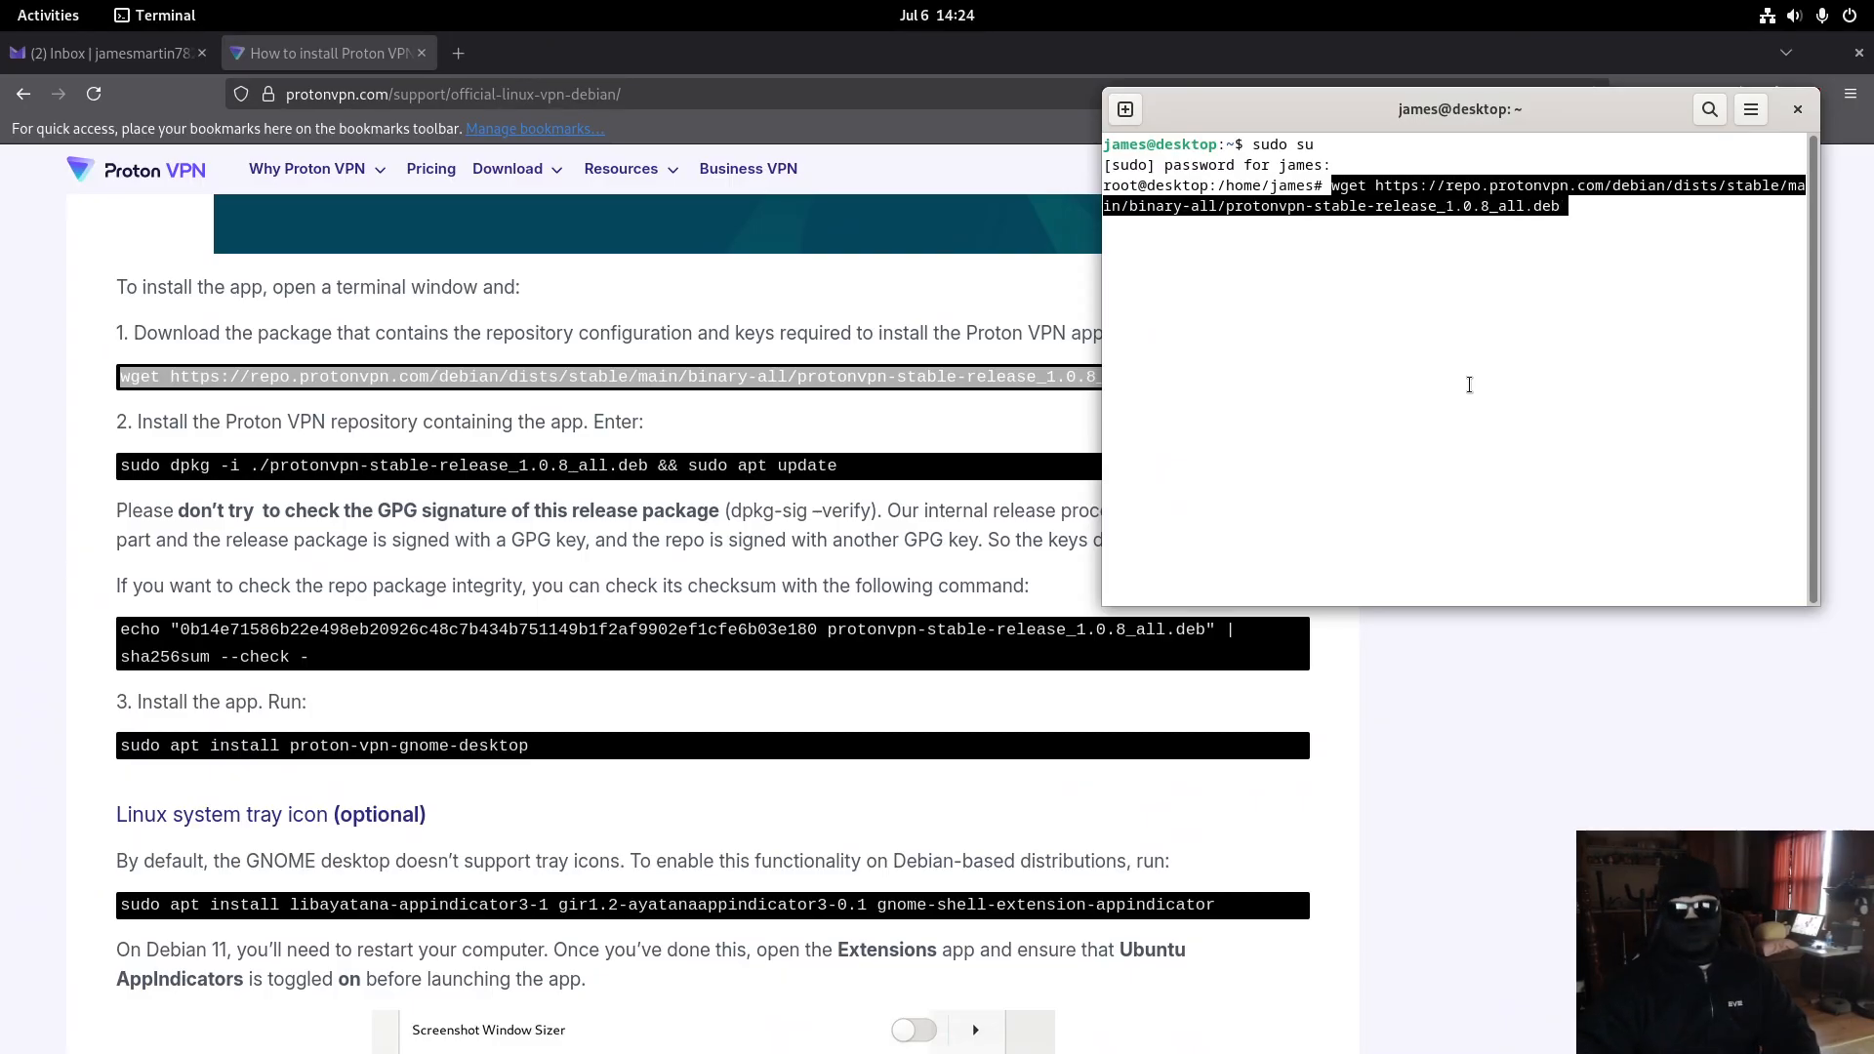
{"action": "key", "text": "Return"}
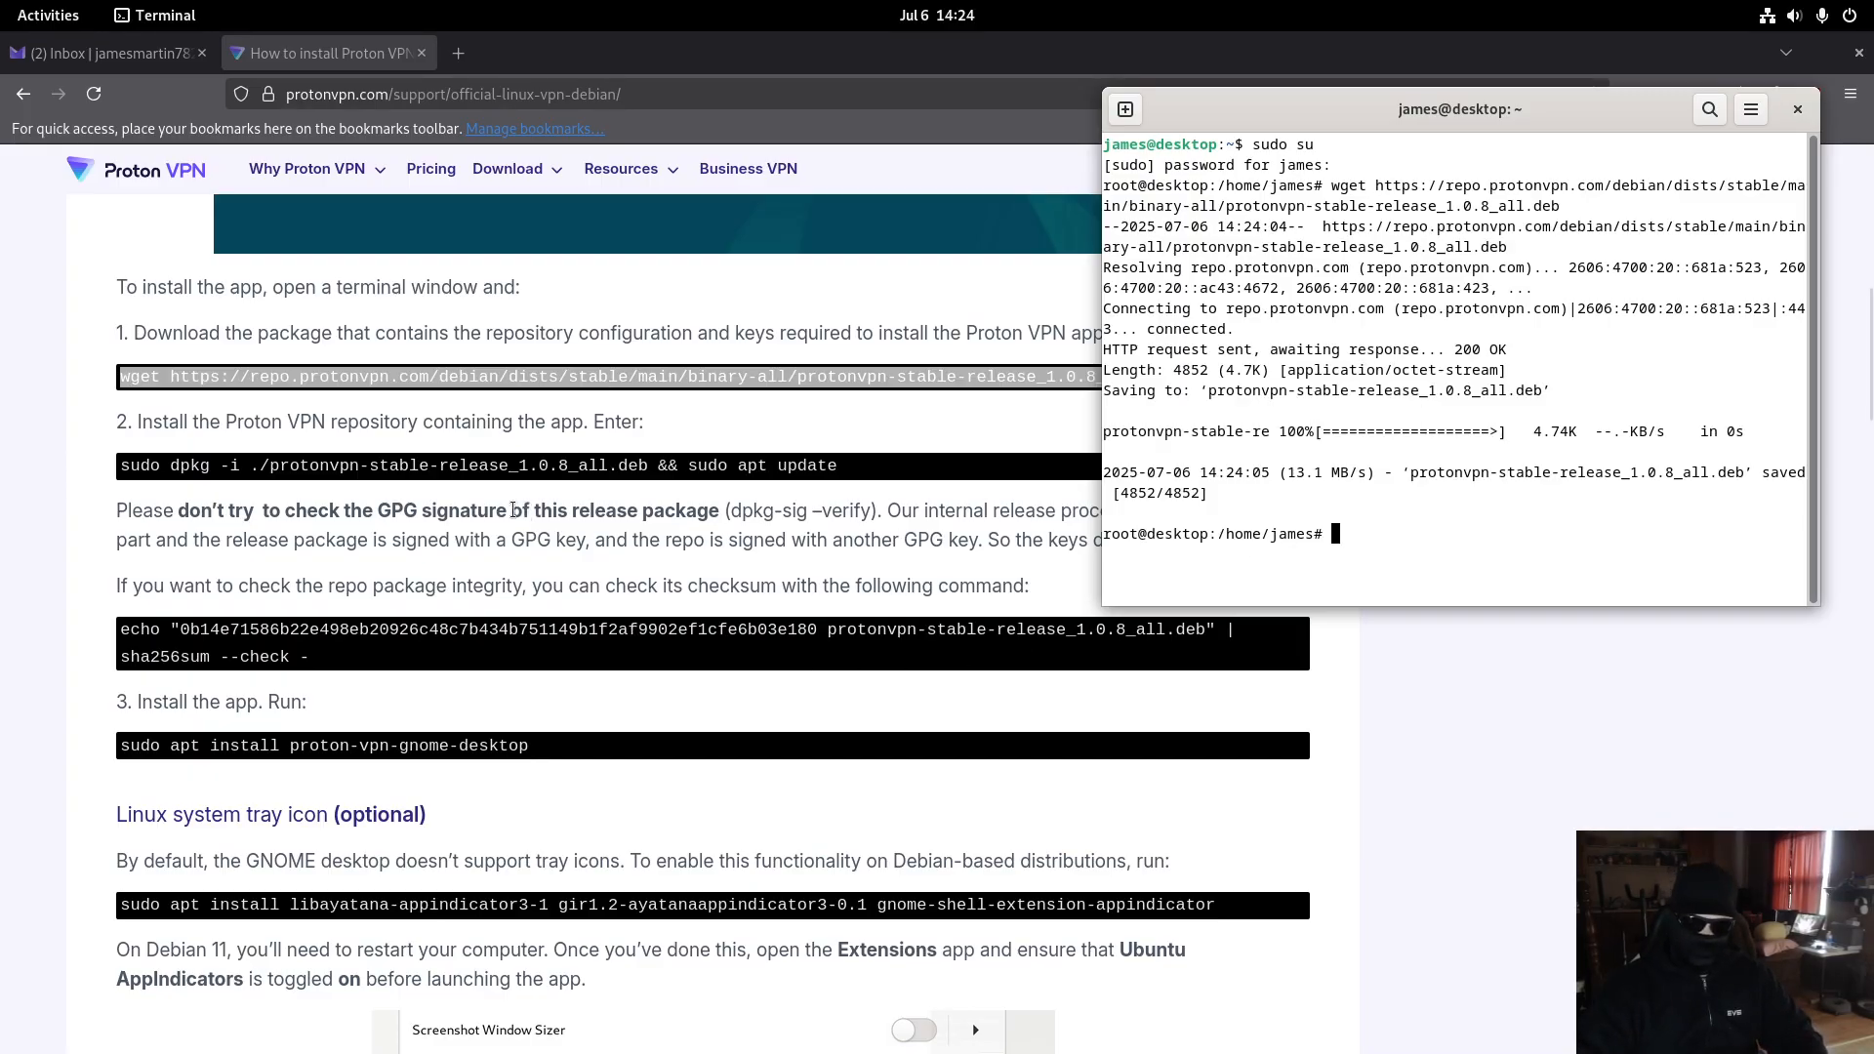
- Copy the dpkg repository install command from the guide
{"action": "left_click_drag", "start_coordinate": [142, 422], "coordinate": [584, 431]}
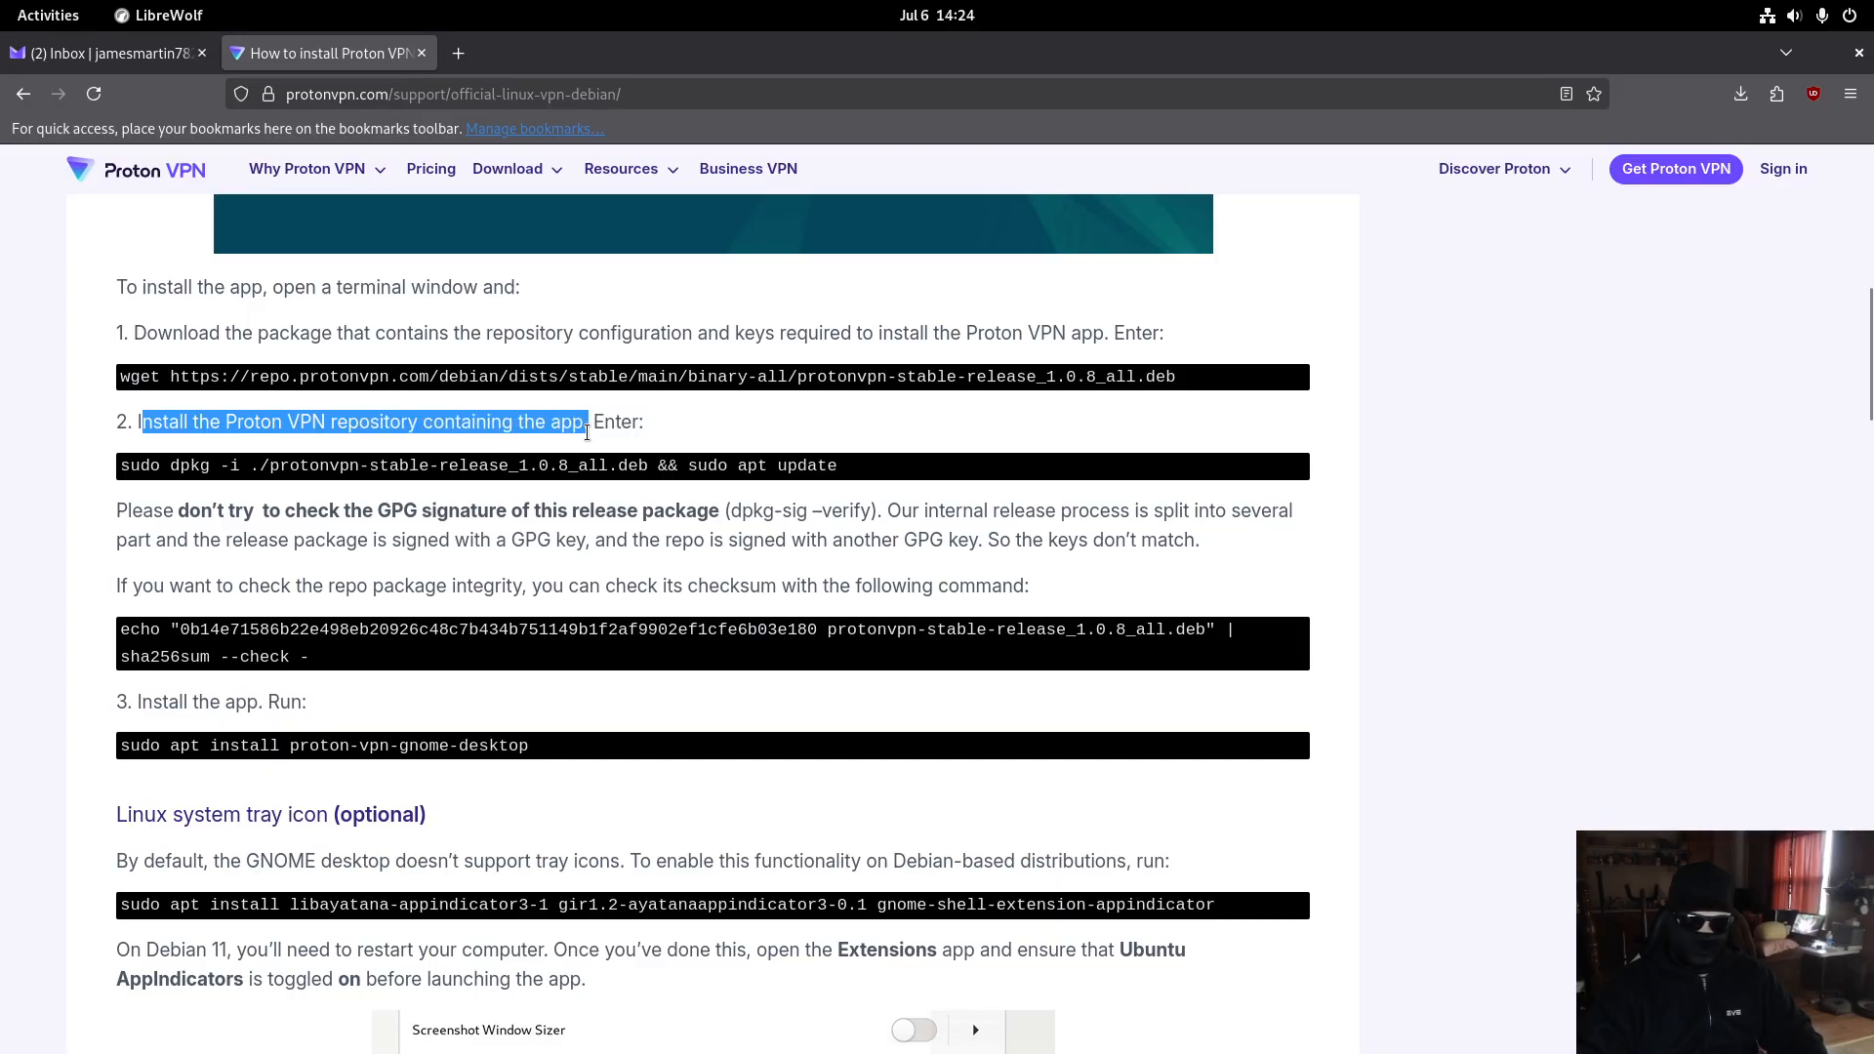
{"action": "triple_click", "coordinate": [322, 466]}
{"action": "key", "text": "ctrl+c"}
{"action": "key", "text": "super"}
- Run the sudo dpkg -i … && sudo apt update command at the root prompt
{"action": "left_click", "coordinate": [1314, 562]}
{"action": "middle_click", "coordinate": [1429, 541]}
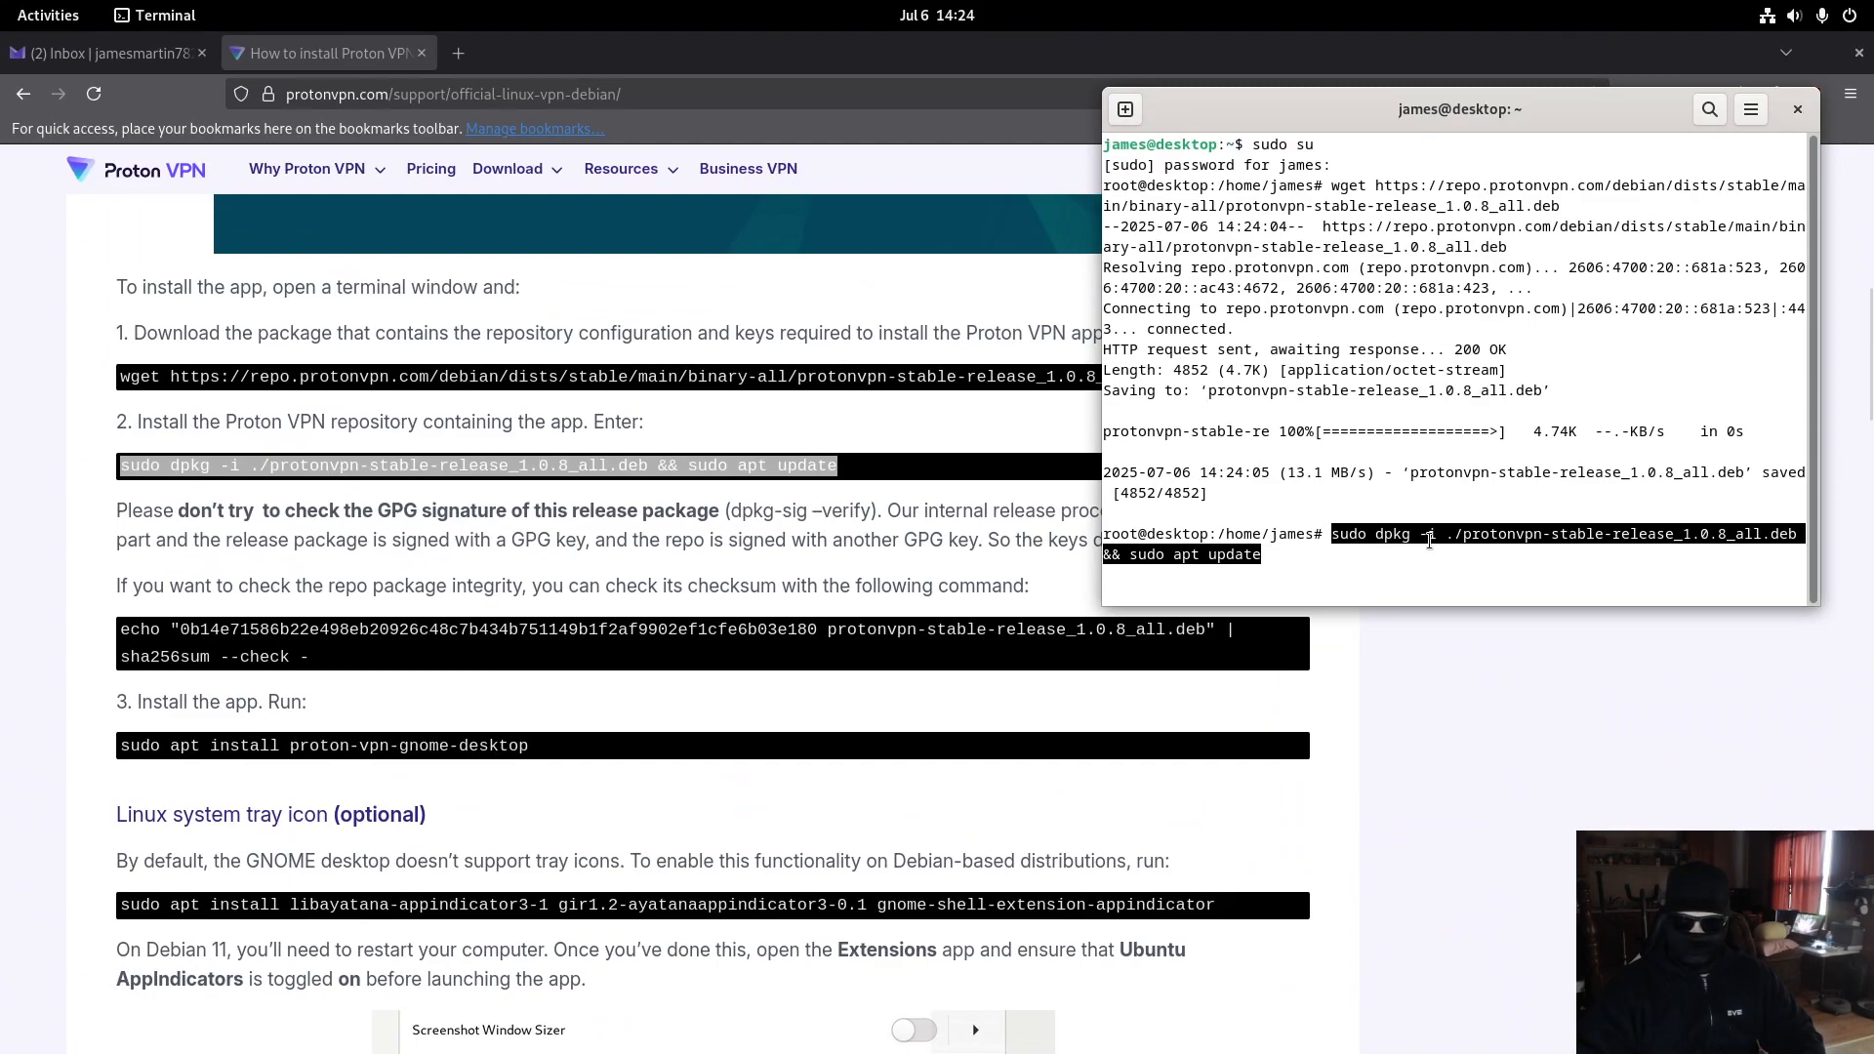
{"action": "key", "text": "Return"}
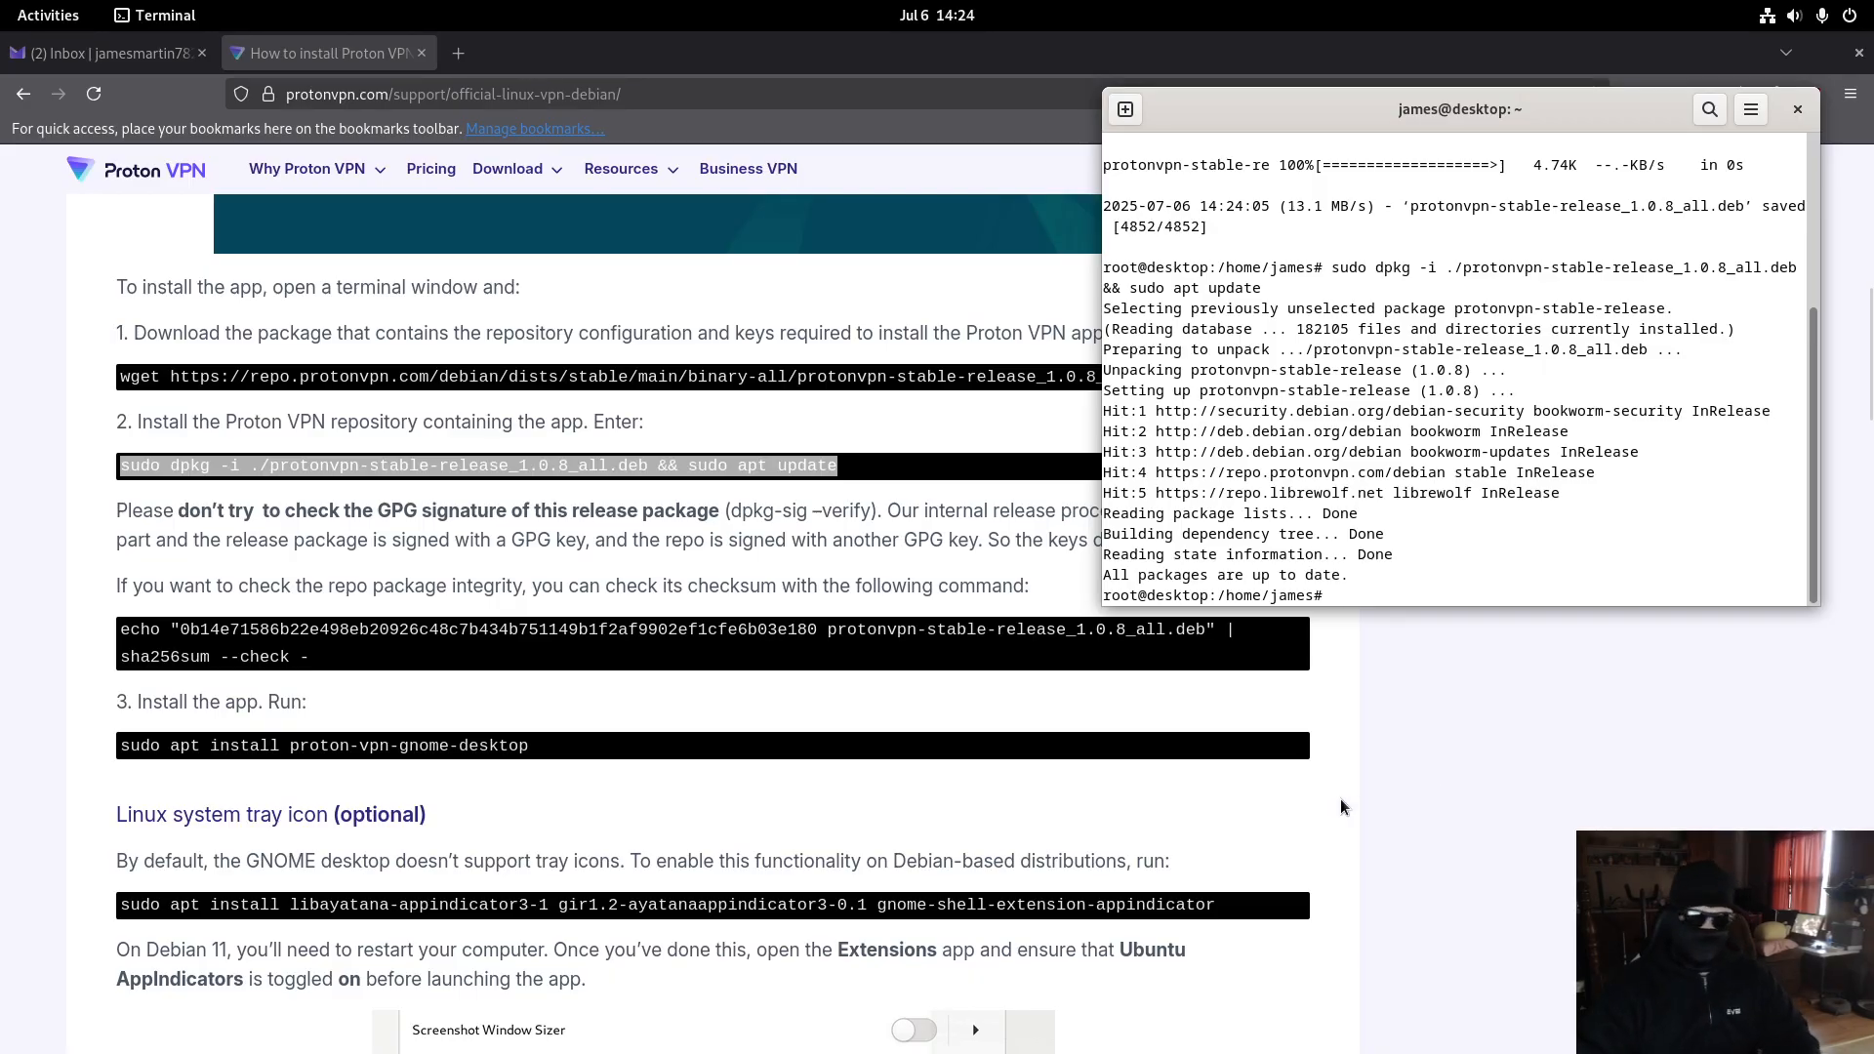
- Copy and run the echo … | sha256sum --check command and confirm it reports OK
{"action": "left_click", "coordinate": [1298, 808]}
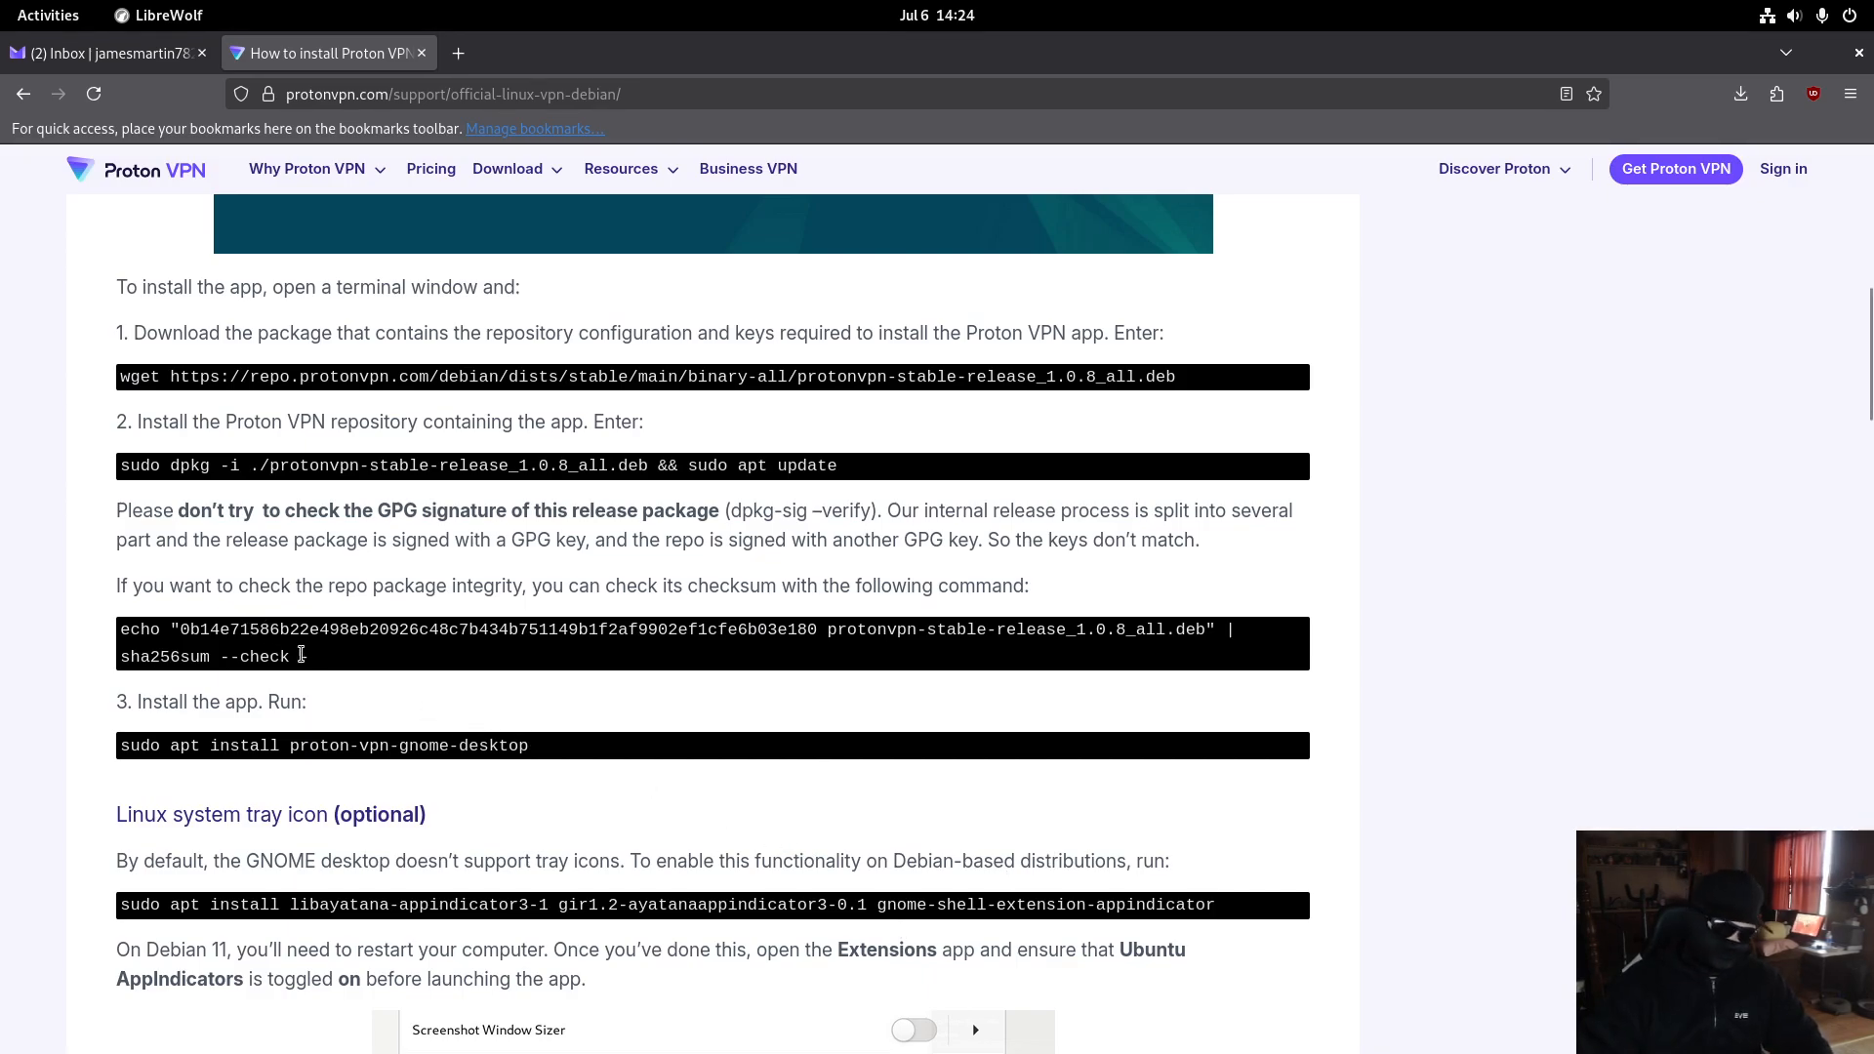
{"action": "left_click_drag", "start_coordinate": [317, 662], "coordinate": [98, 617]}
{"action": "mouse_move", "coordinate": [0, 0]}
{"action": "left_click", "coordinate": [1332, 466]}
{"action": "type", "text": "echo \"0b14e71586b22e498eb20926c48c7b434b751149b1f2af9902ef1cfe6b03e180 protonvpn-stable-release_1.0.8_all.deb\" | sha256sum --check -"}
{"action": "key", "text": "Return"}
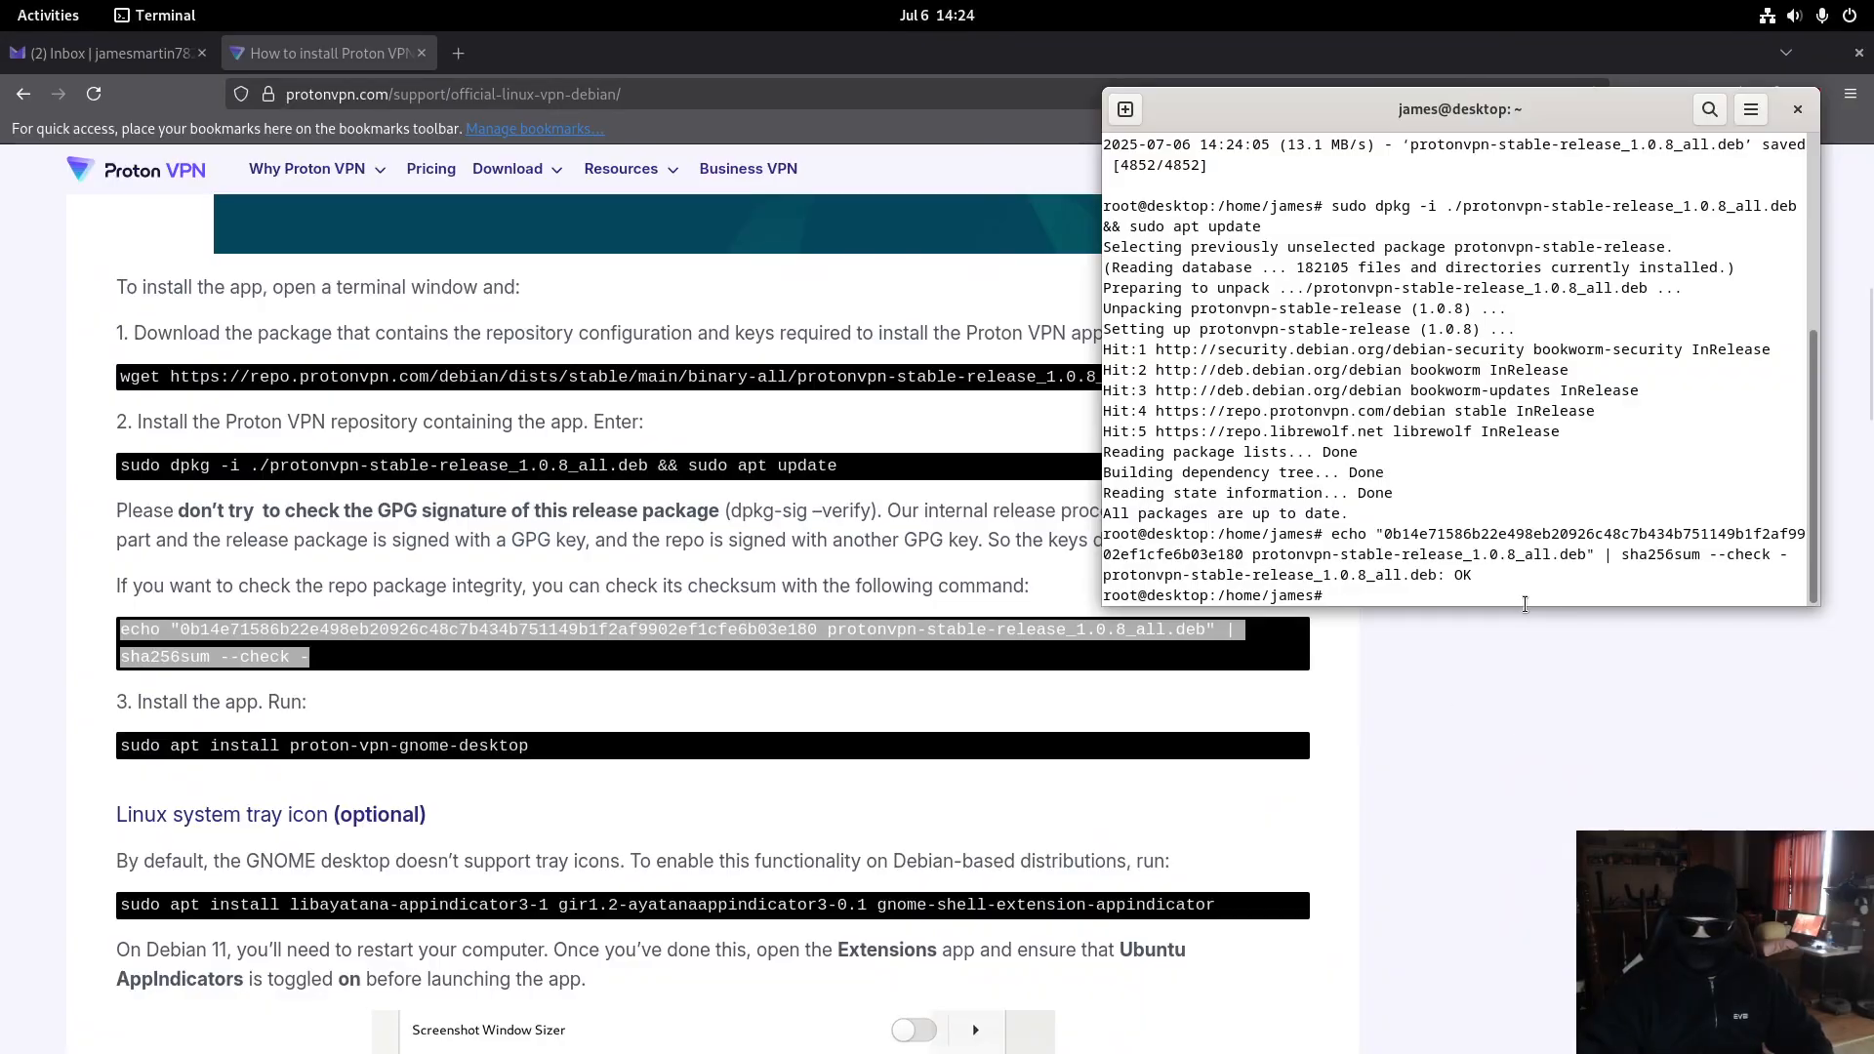
{"action": "left_click_drag", "start_coordinate": [1454, 576], "coordinate": [1485, 579]}
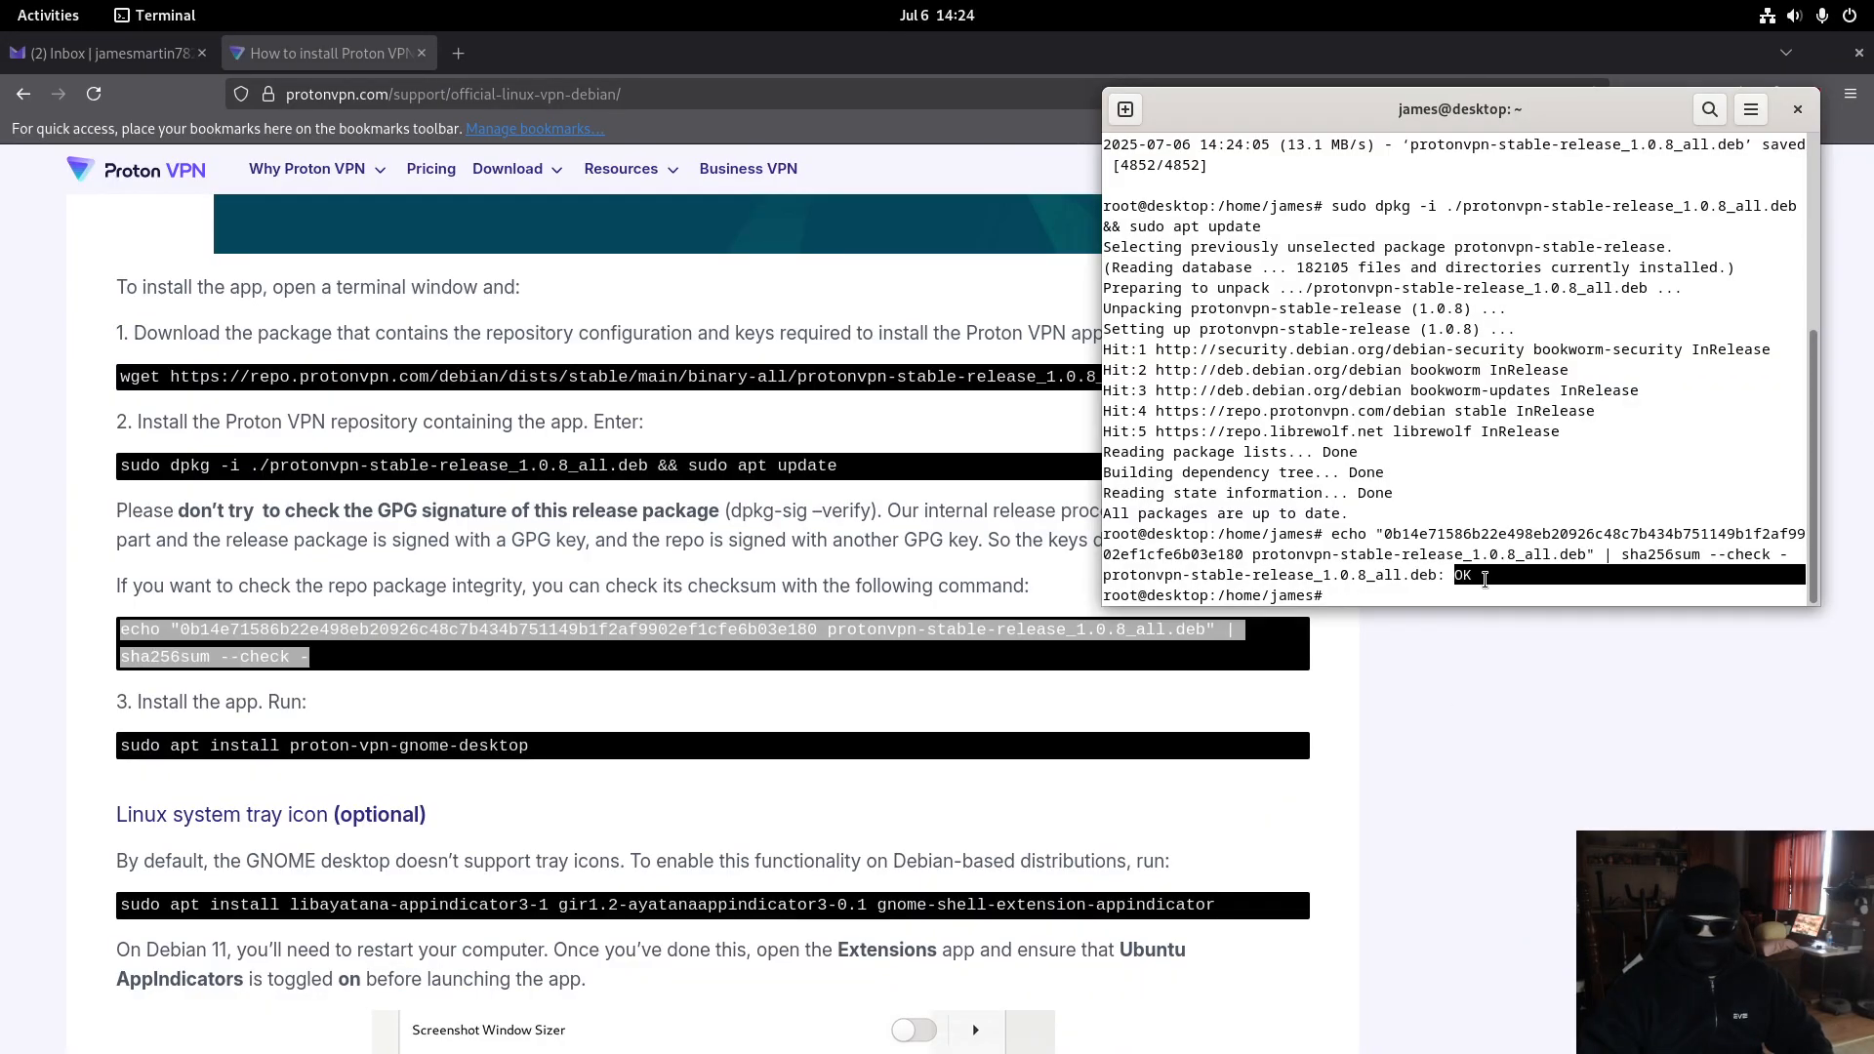
{"action": "left_click", "coordinate": [1496, 871]}
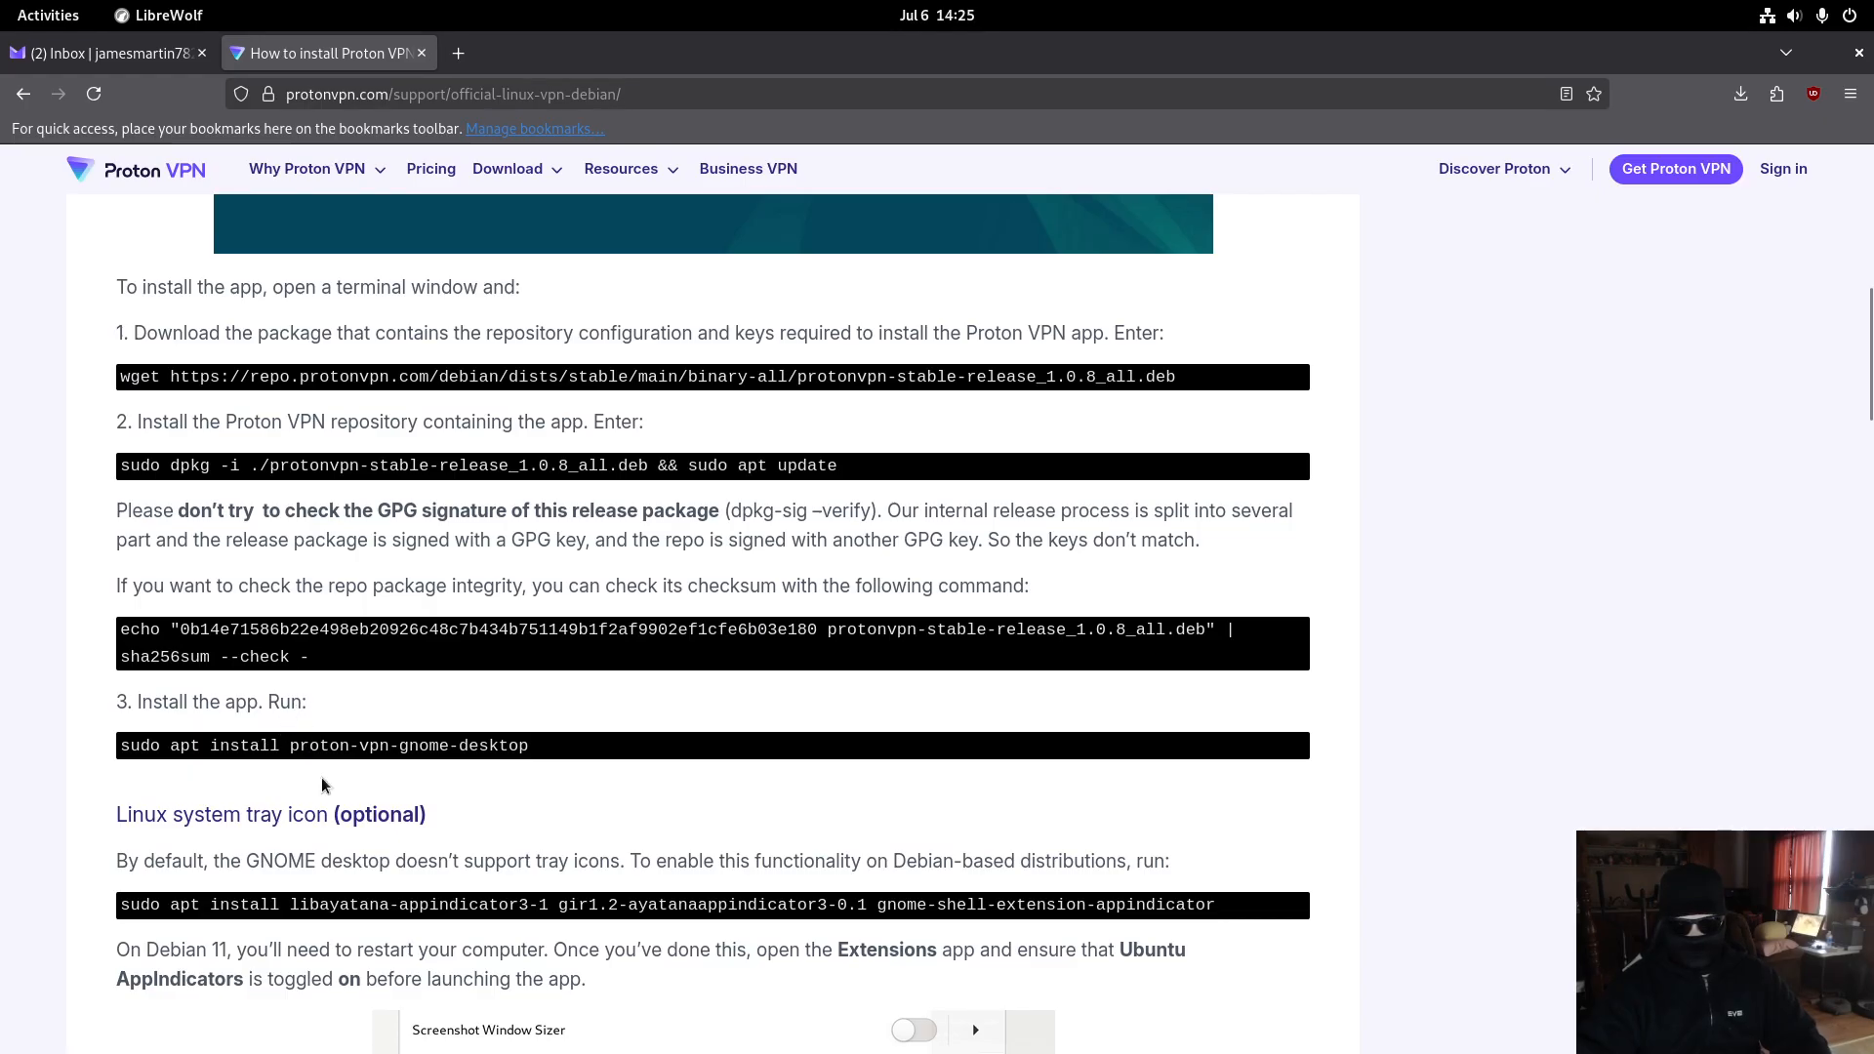
- Run sudo apt install proton-vpn-gnome-desktop and confirm with Y to install it with dependencies
{"action": "double_click", "coordinate": [261, 747]}
{"action": "triple_click", "coordinate": [261, 748]}
{"action": "key", "text": "super"}
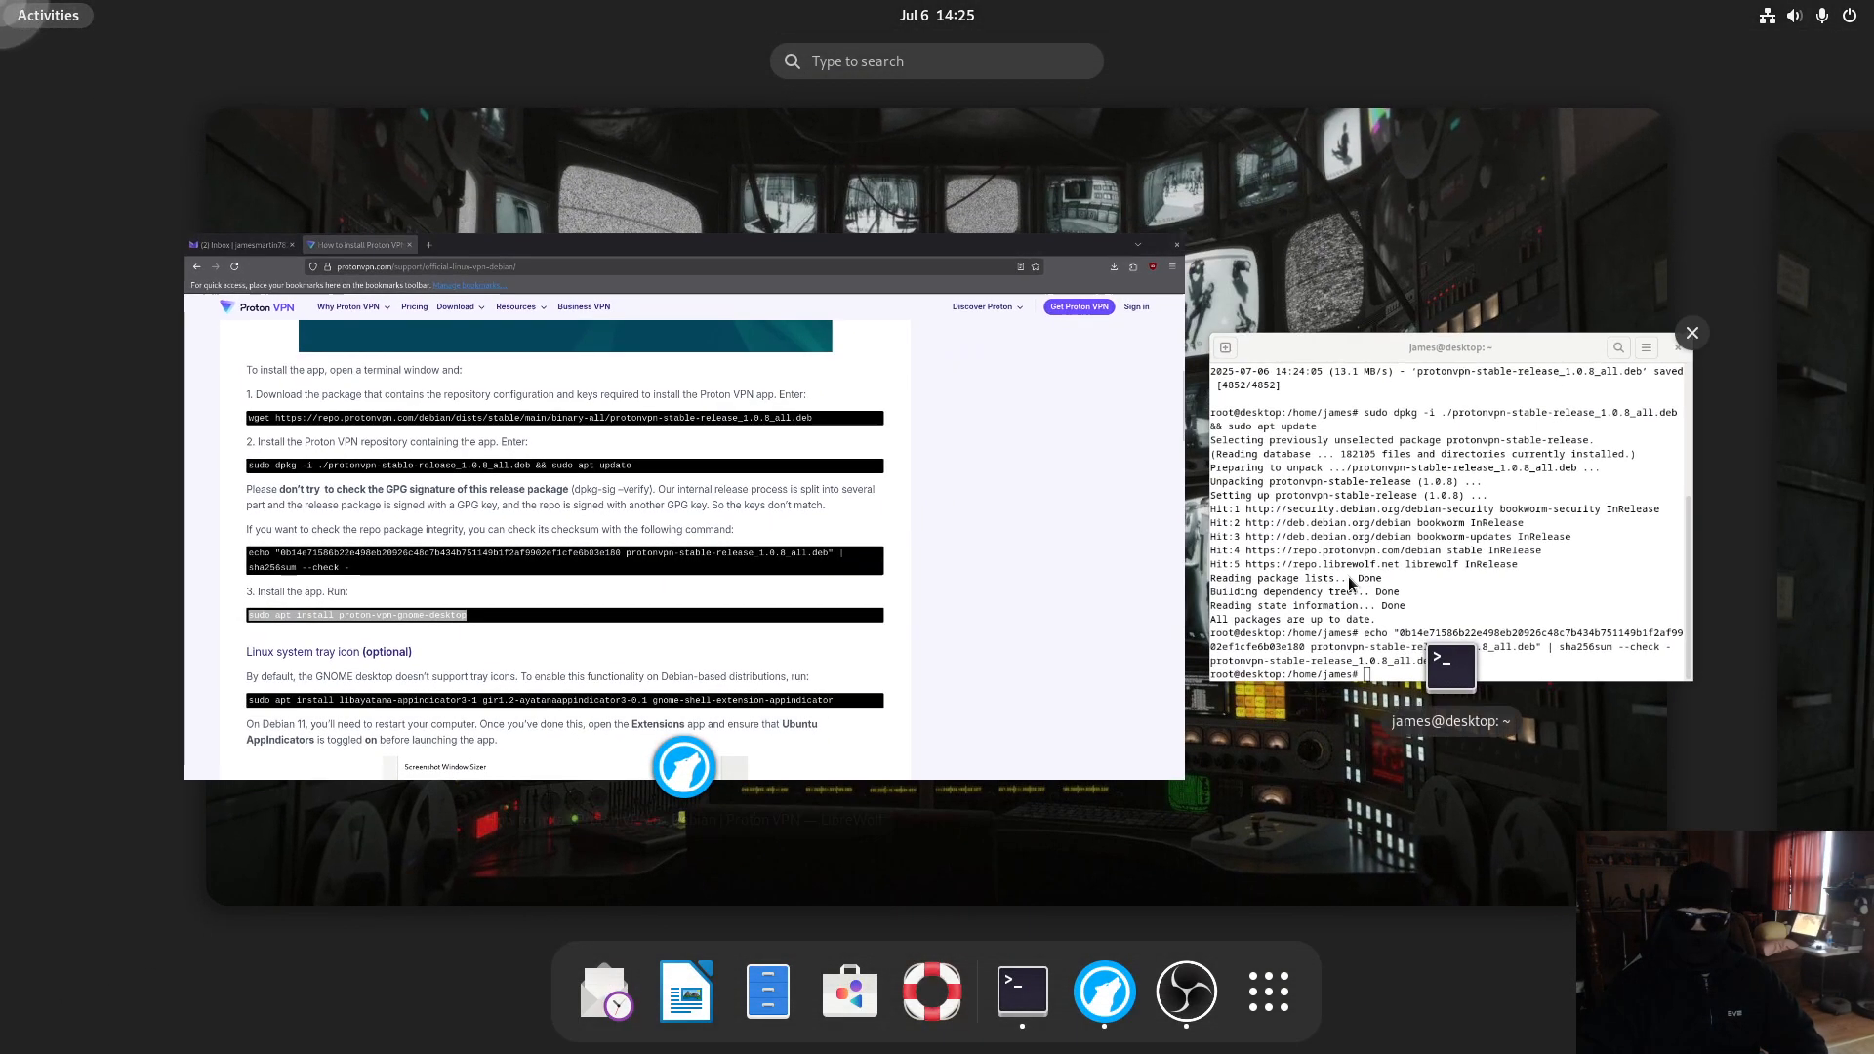
{"action": "left_click", "coordinate": [1349, 613]}
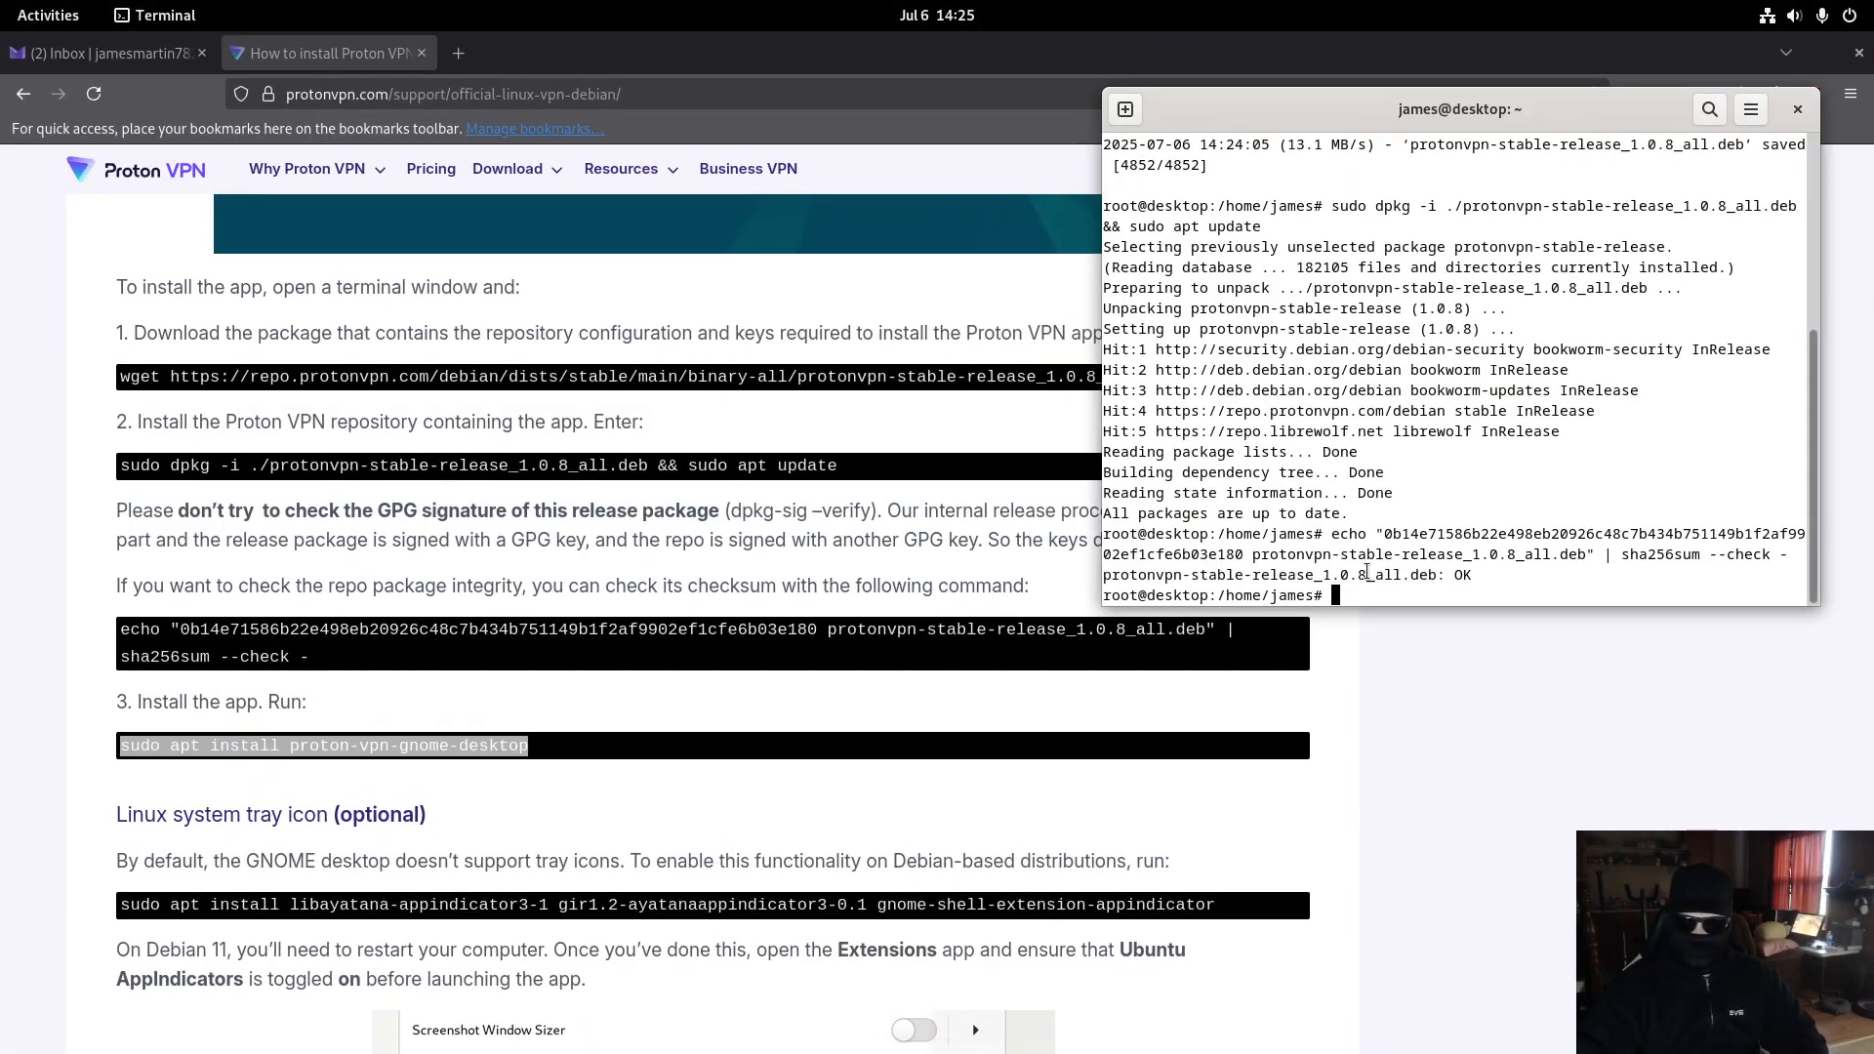
{"action": "middle_click", "coordinate": [1366, 573]}
{"action": "key", "text": "Return"}
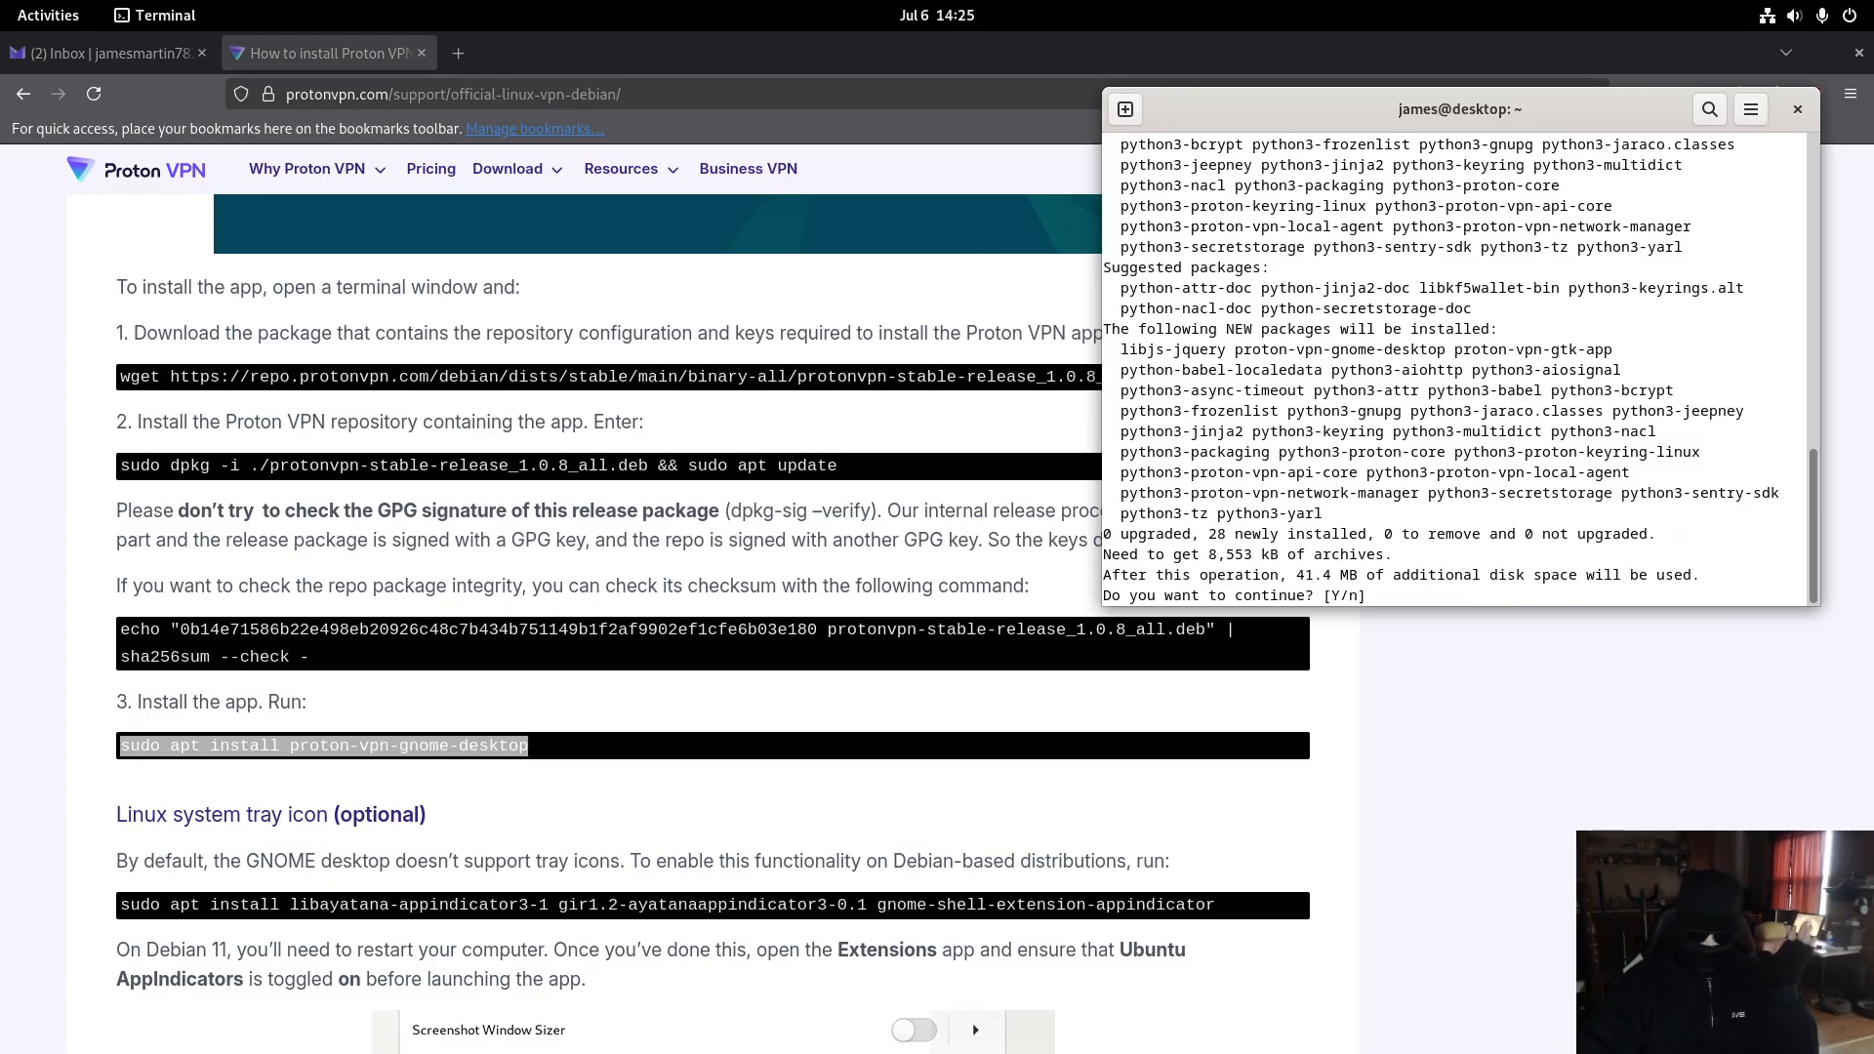
{"action": "key", "text": "Return"}
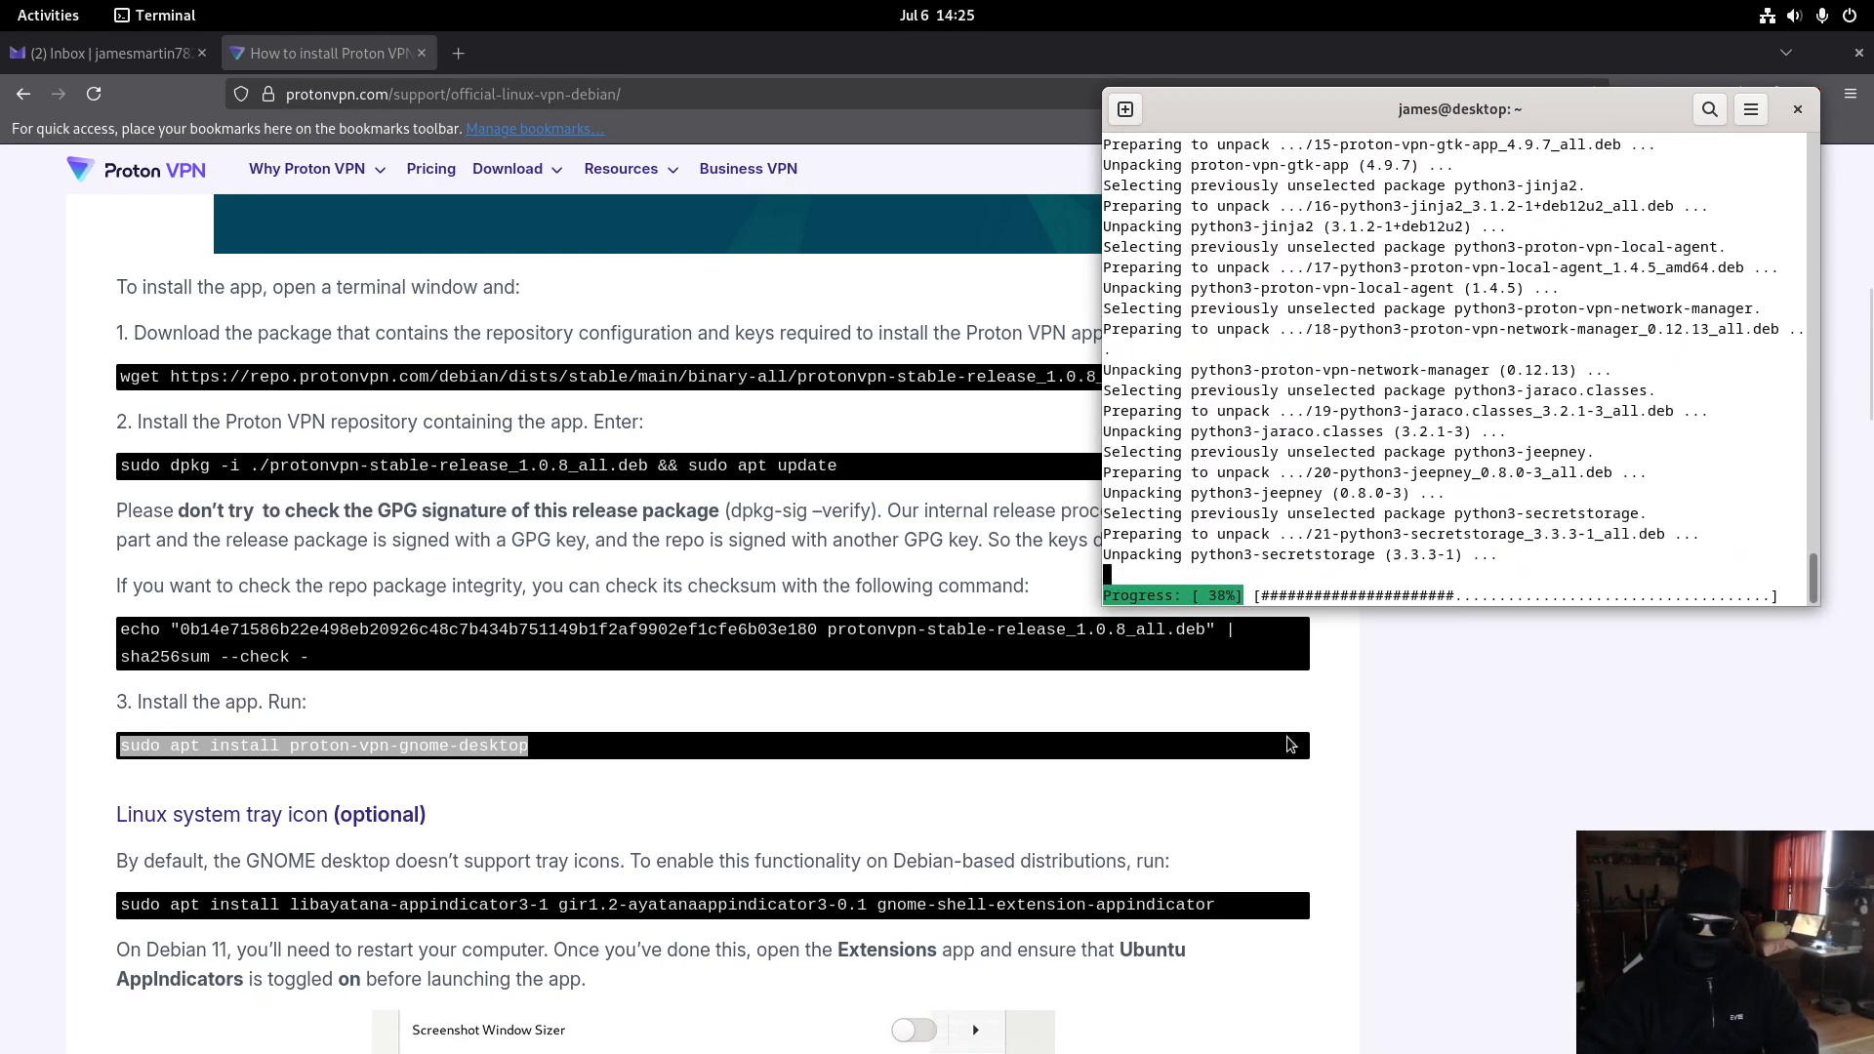
{"action": "scroll", "coordinate": [761, 822], "scroll_direction": "down", "scroll_amount": 3}
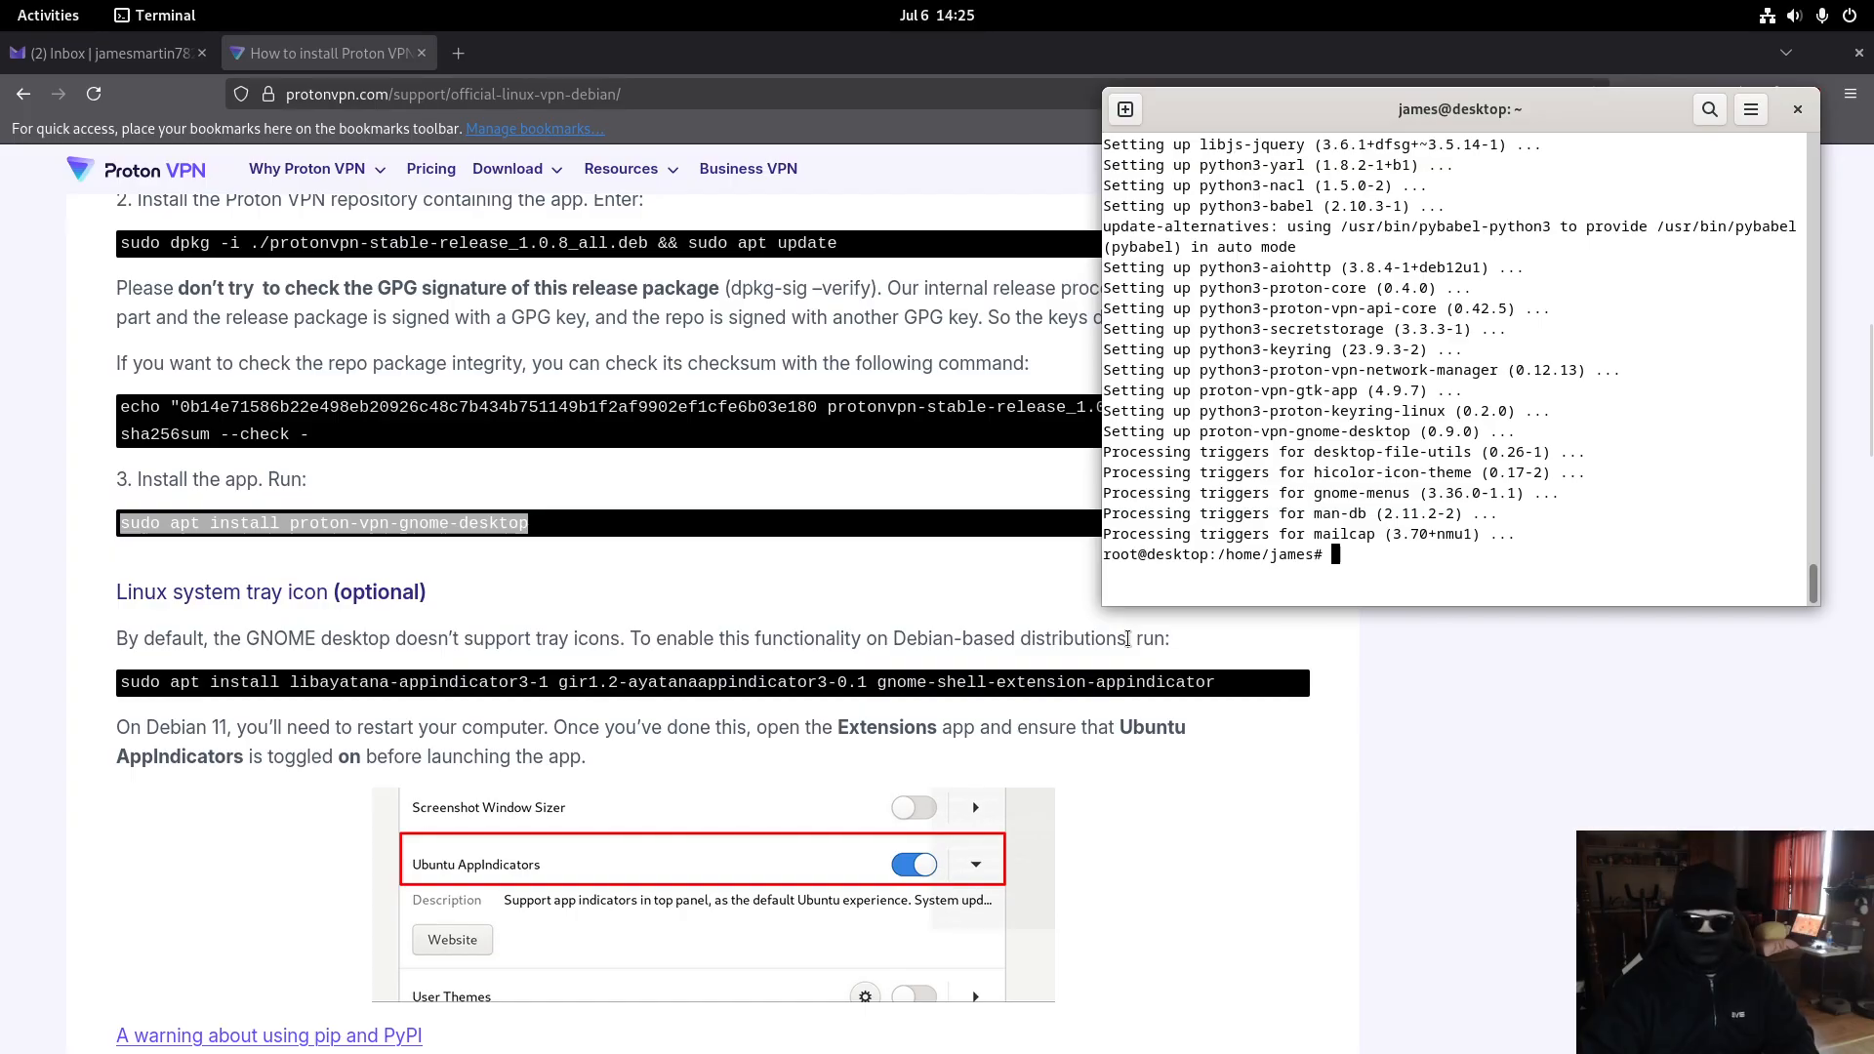
- Copy and run the tray-icon appindicator install command, which reports the packages already newest
{"action": "triple_click", "coordinate": [563, 681]}
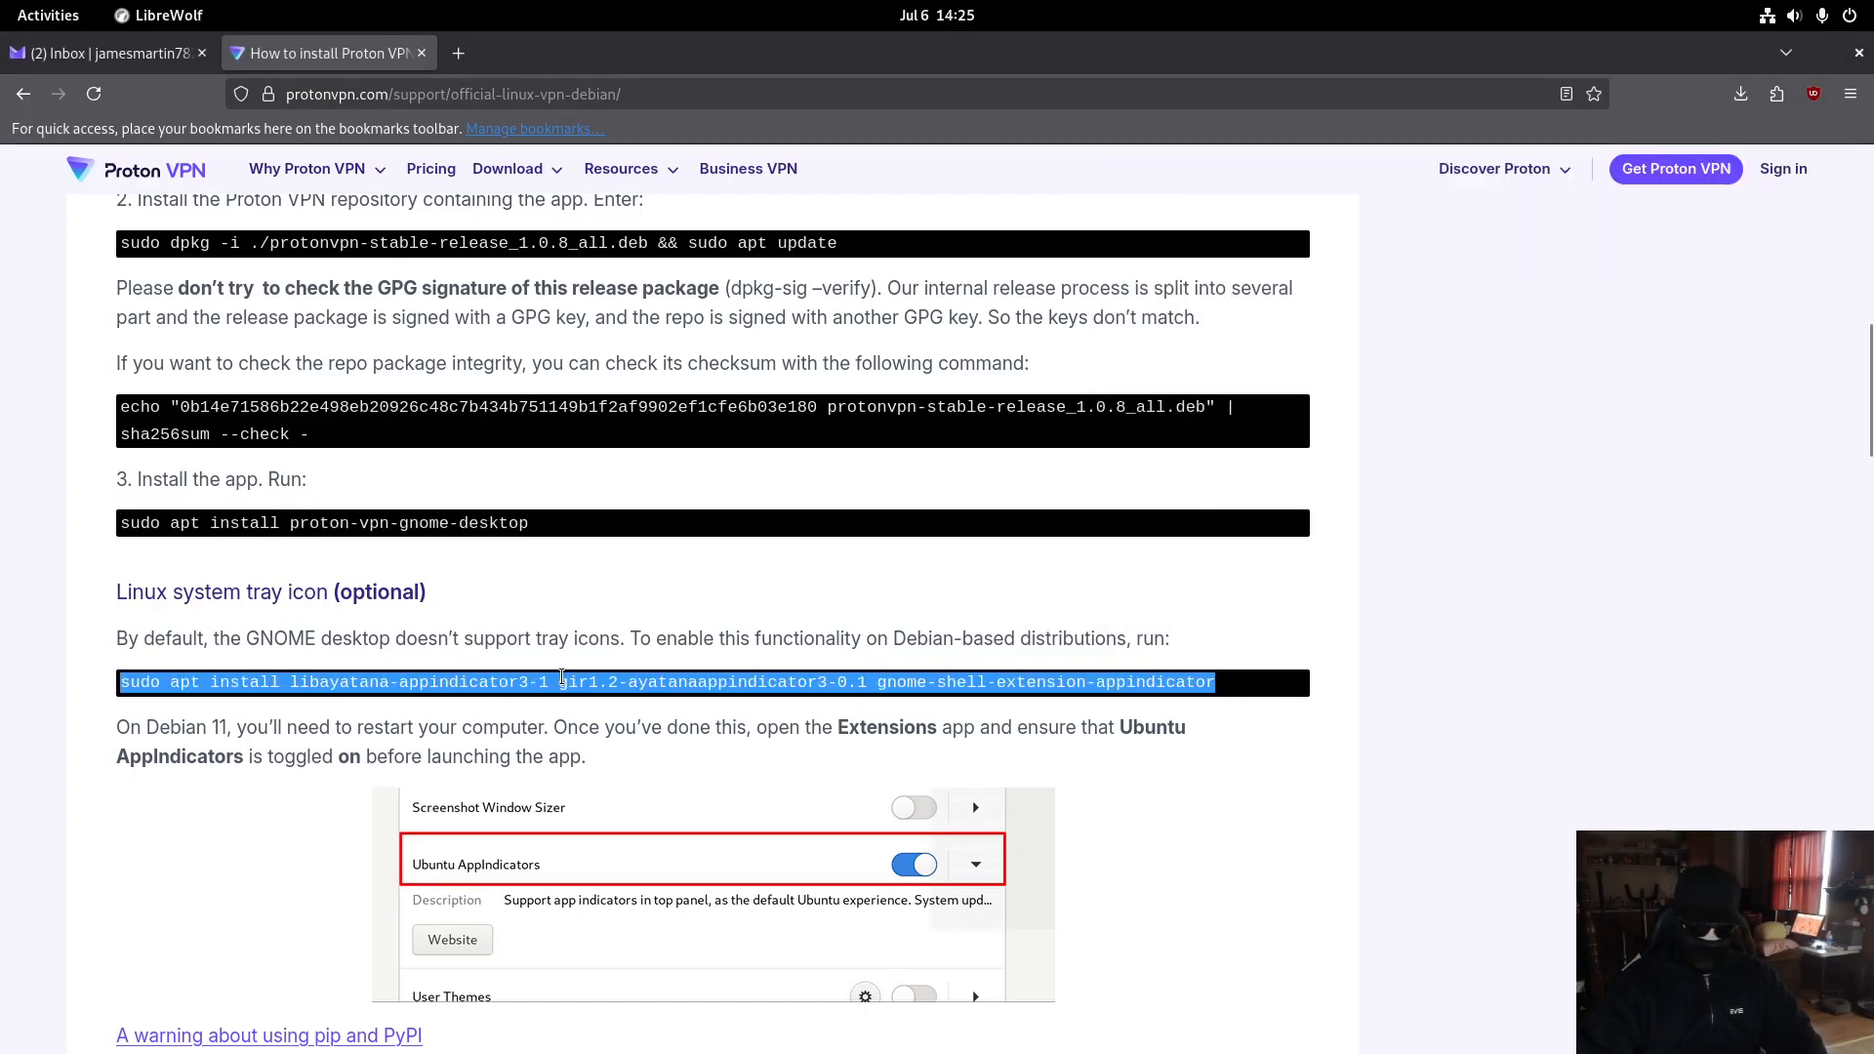
{"action": "mouse_move", "coordinate": [0, 0]}
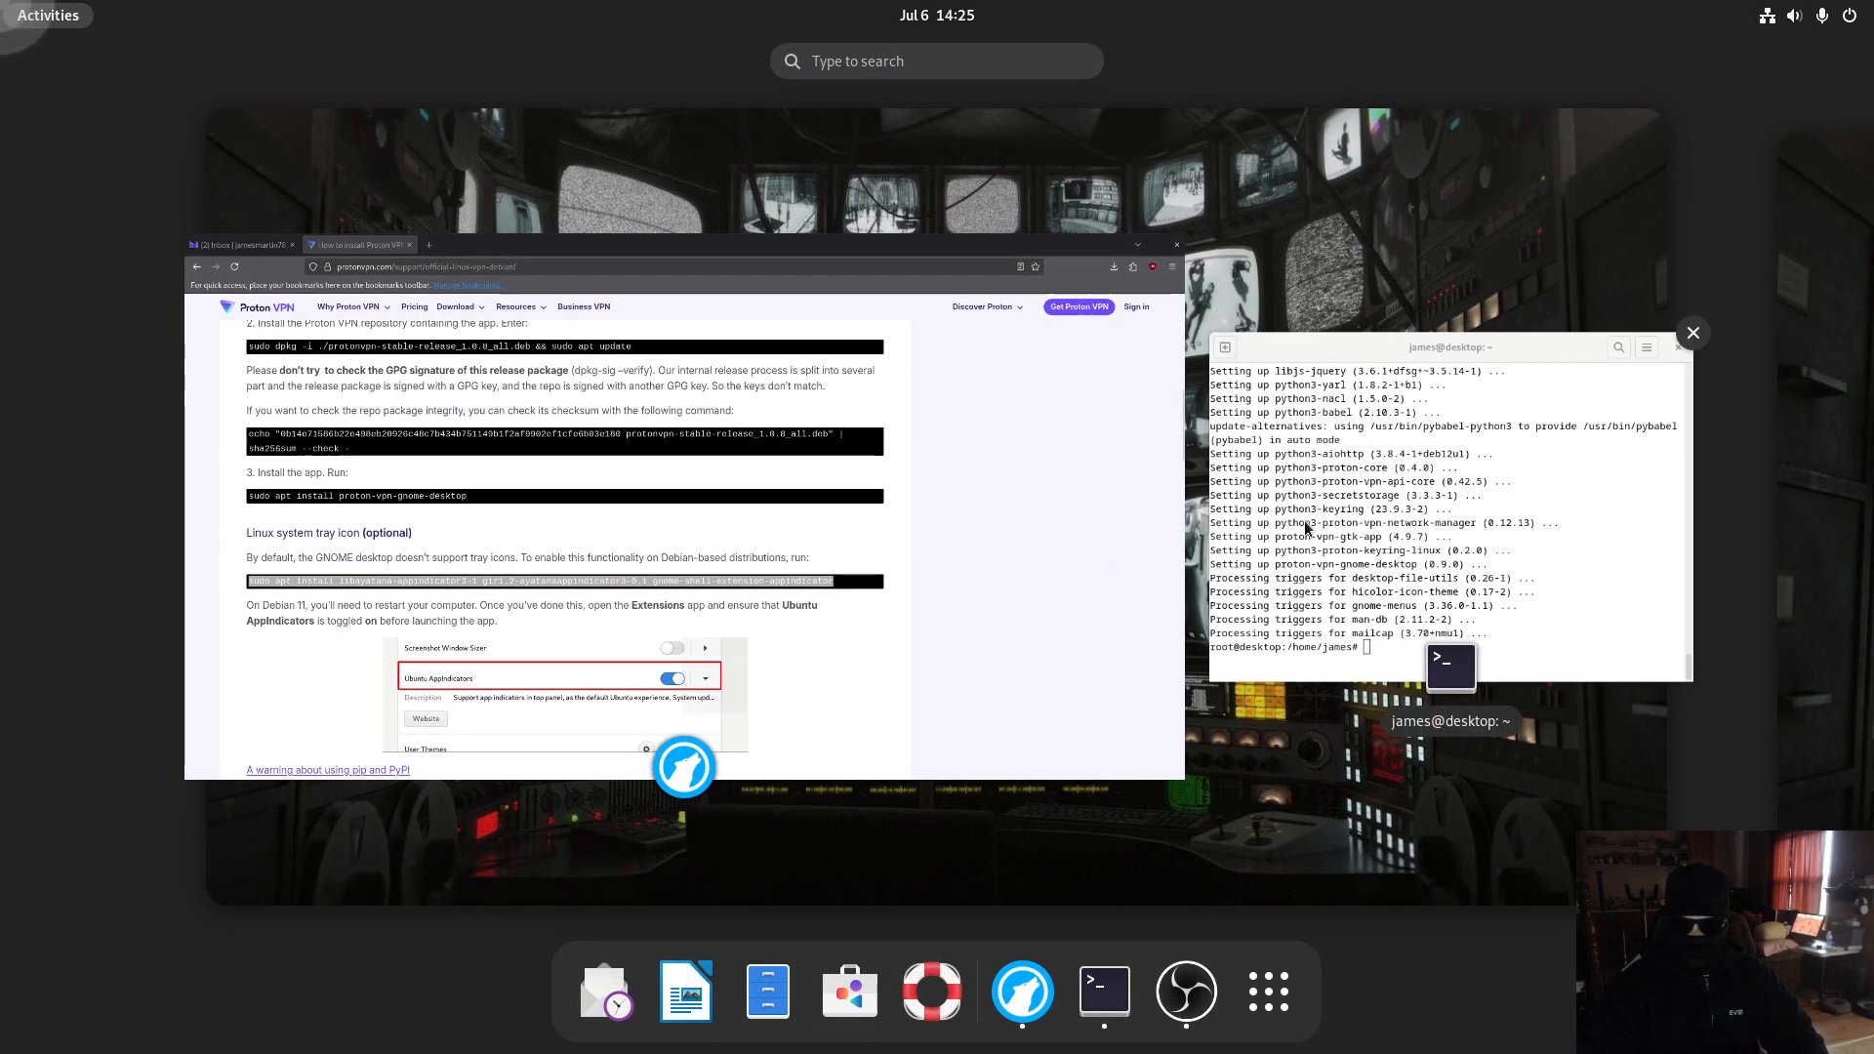
{"action": "left_click", "coordinate": [1308, 528]}
{"action": "type", "text": "sudo apt install libayatana-appindicator3-1 gir1.2-ayatanaappindicator3-0.1 gnome-shell-extension-appindicator"}
{"action": "key", "text": "Return"}
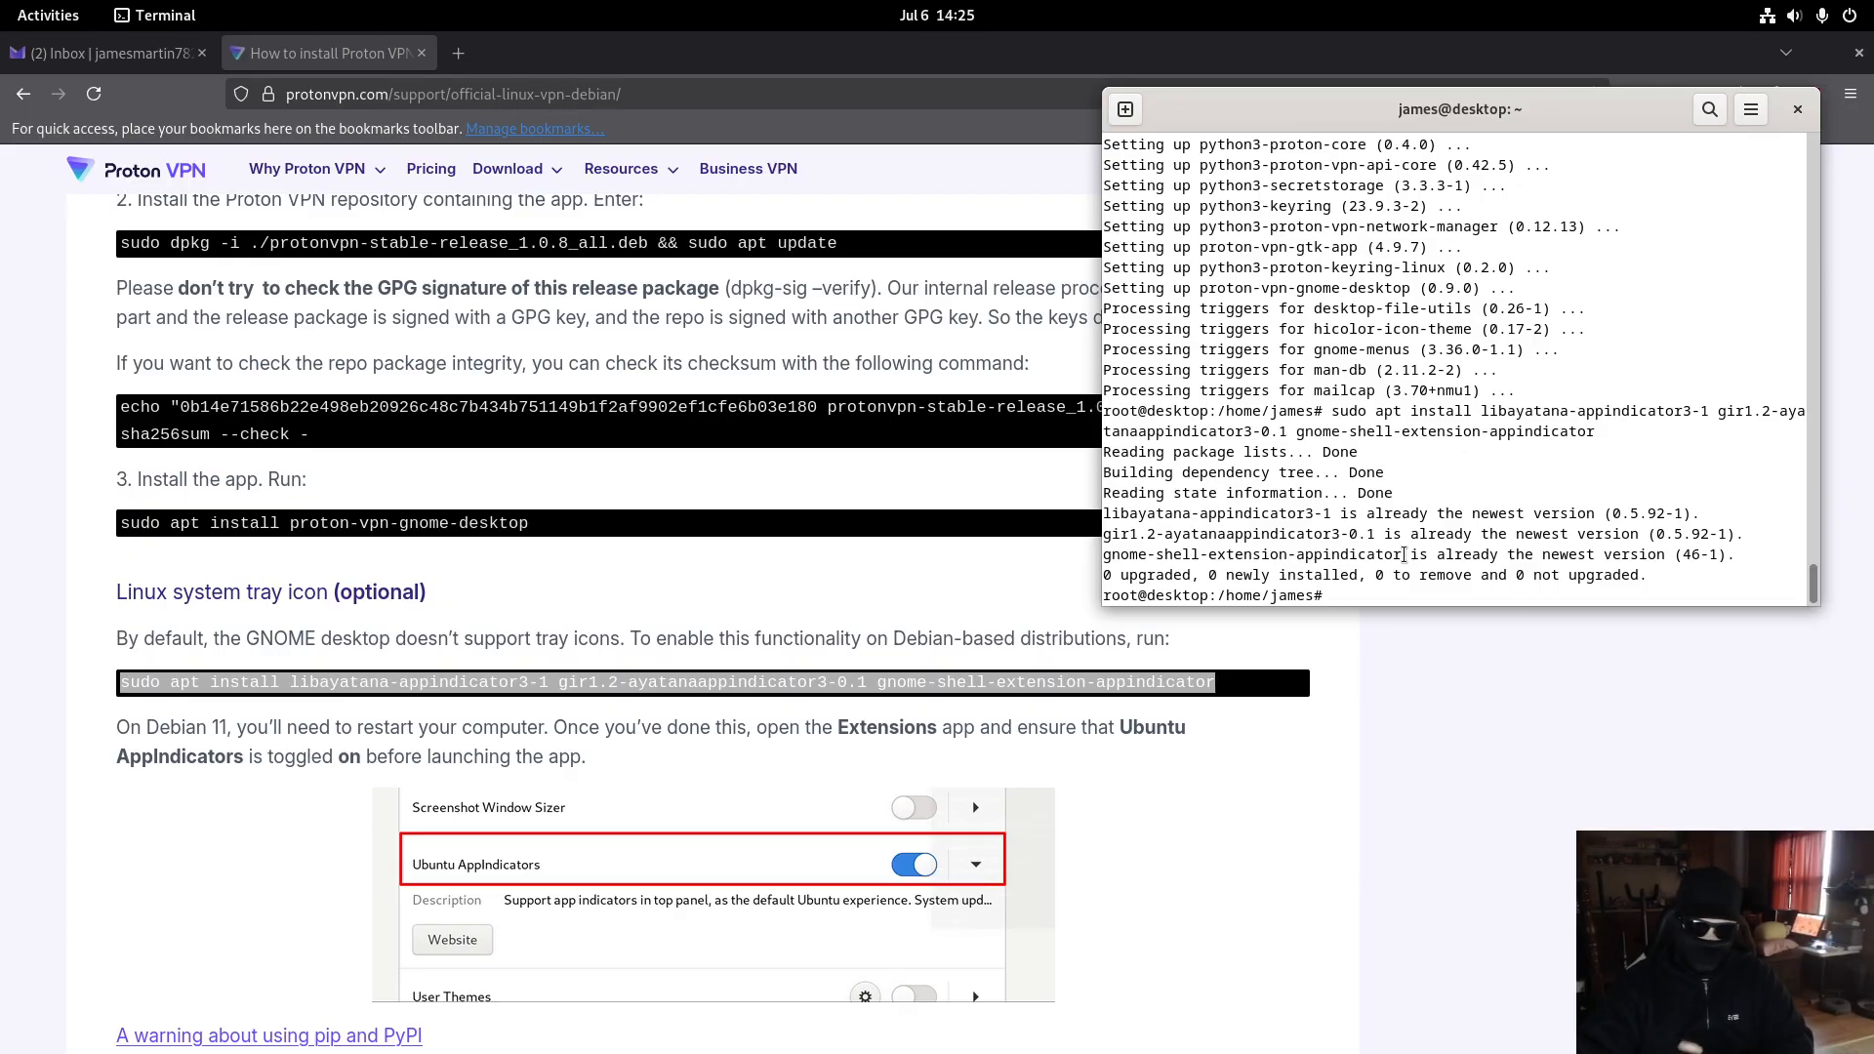
- Bring the browser forward, then switch to the empty workspace with OBS Studio
{"action": "left_click", "coordinate": [1409, 859]}
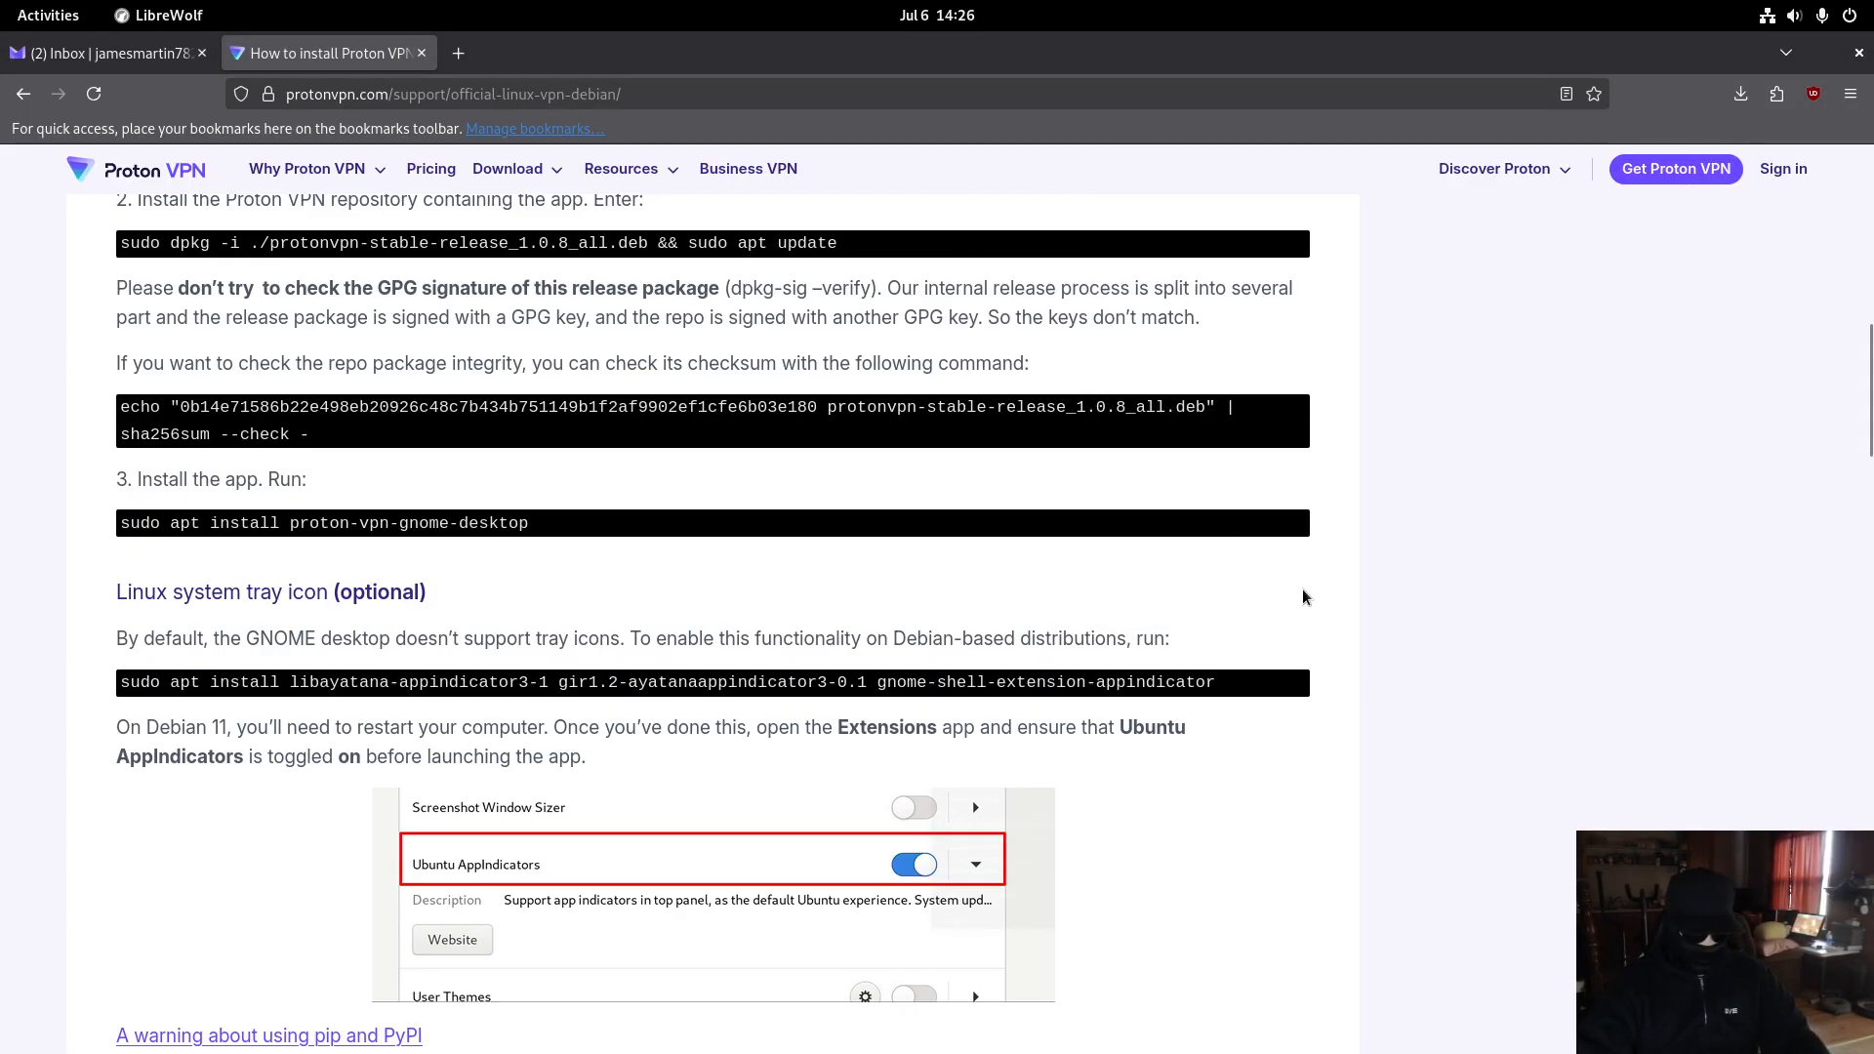
{"action": "key", "text": "super"}
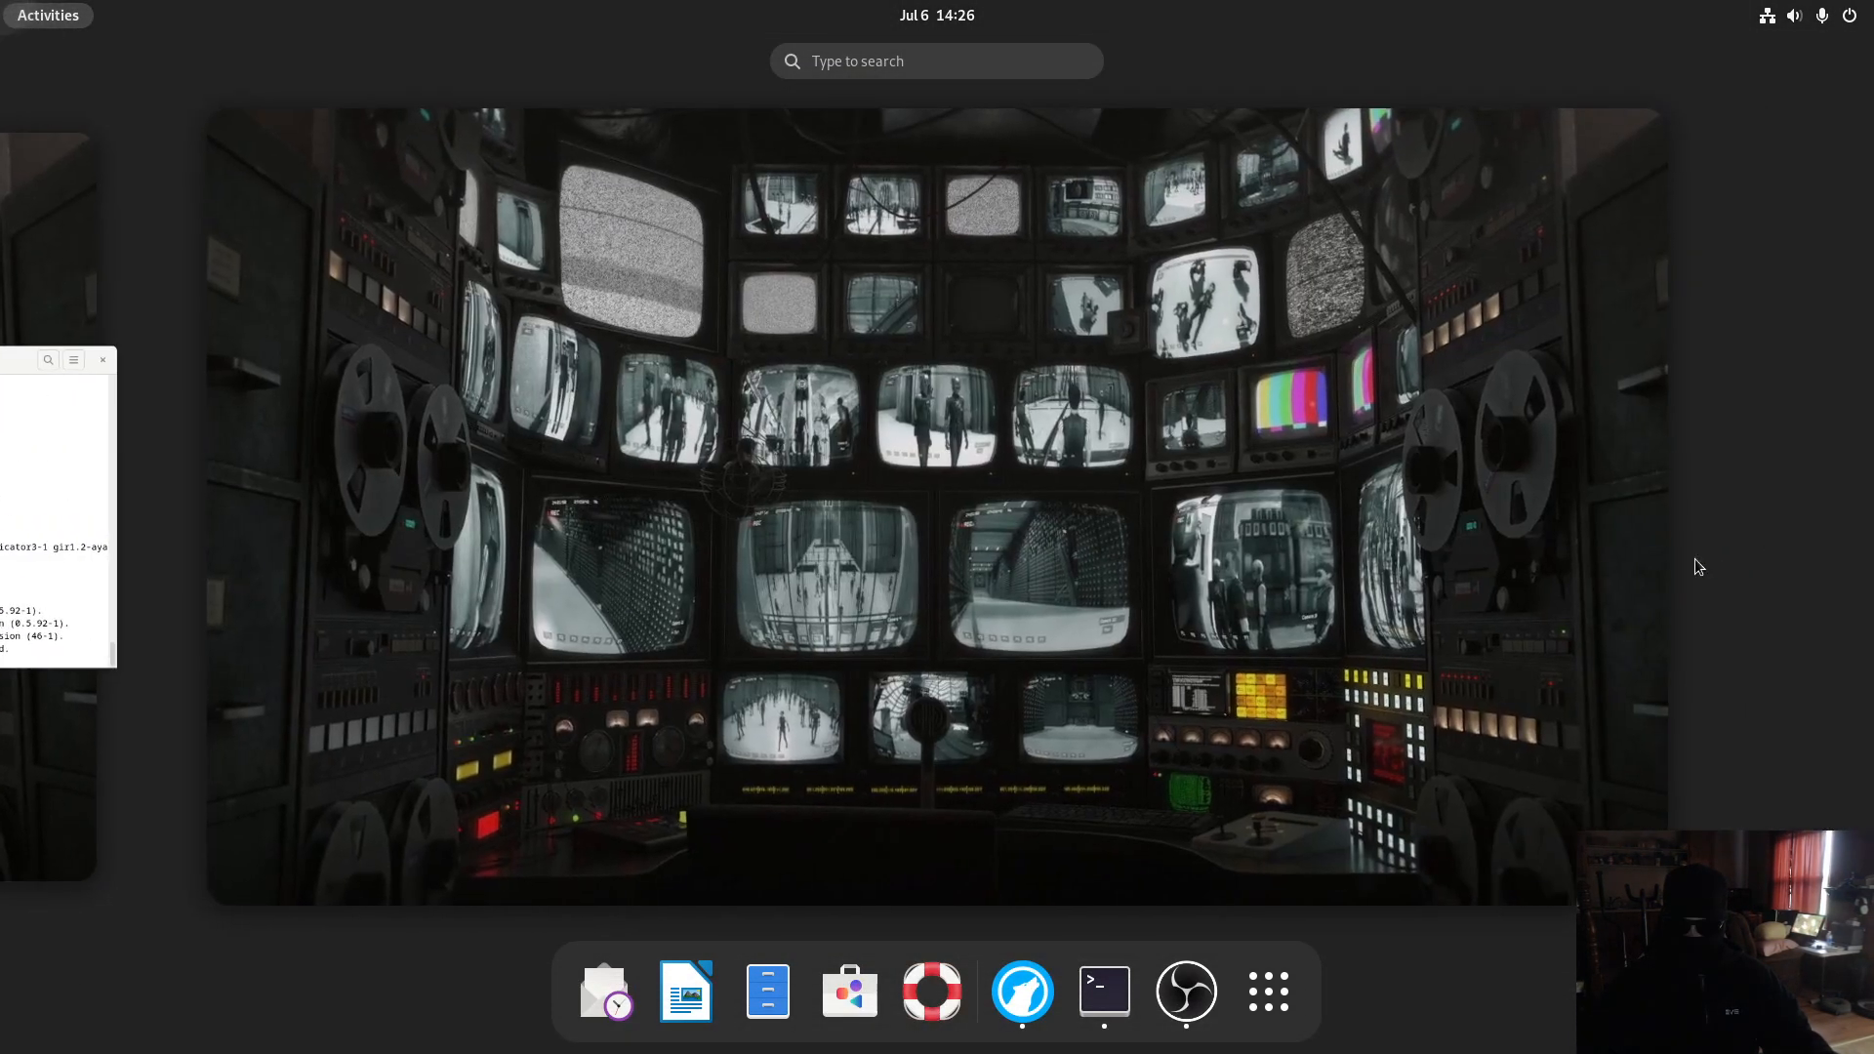
{"action": "left_click", "coordinate": [1454, 613]}
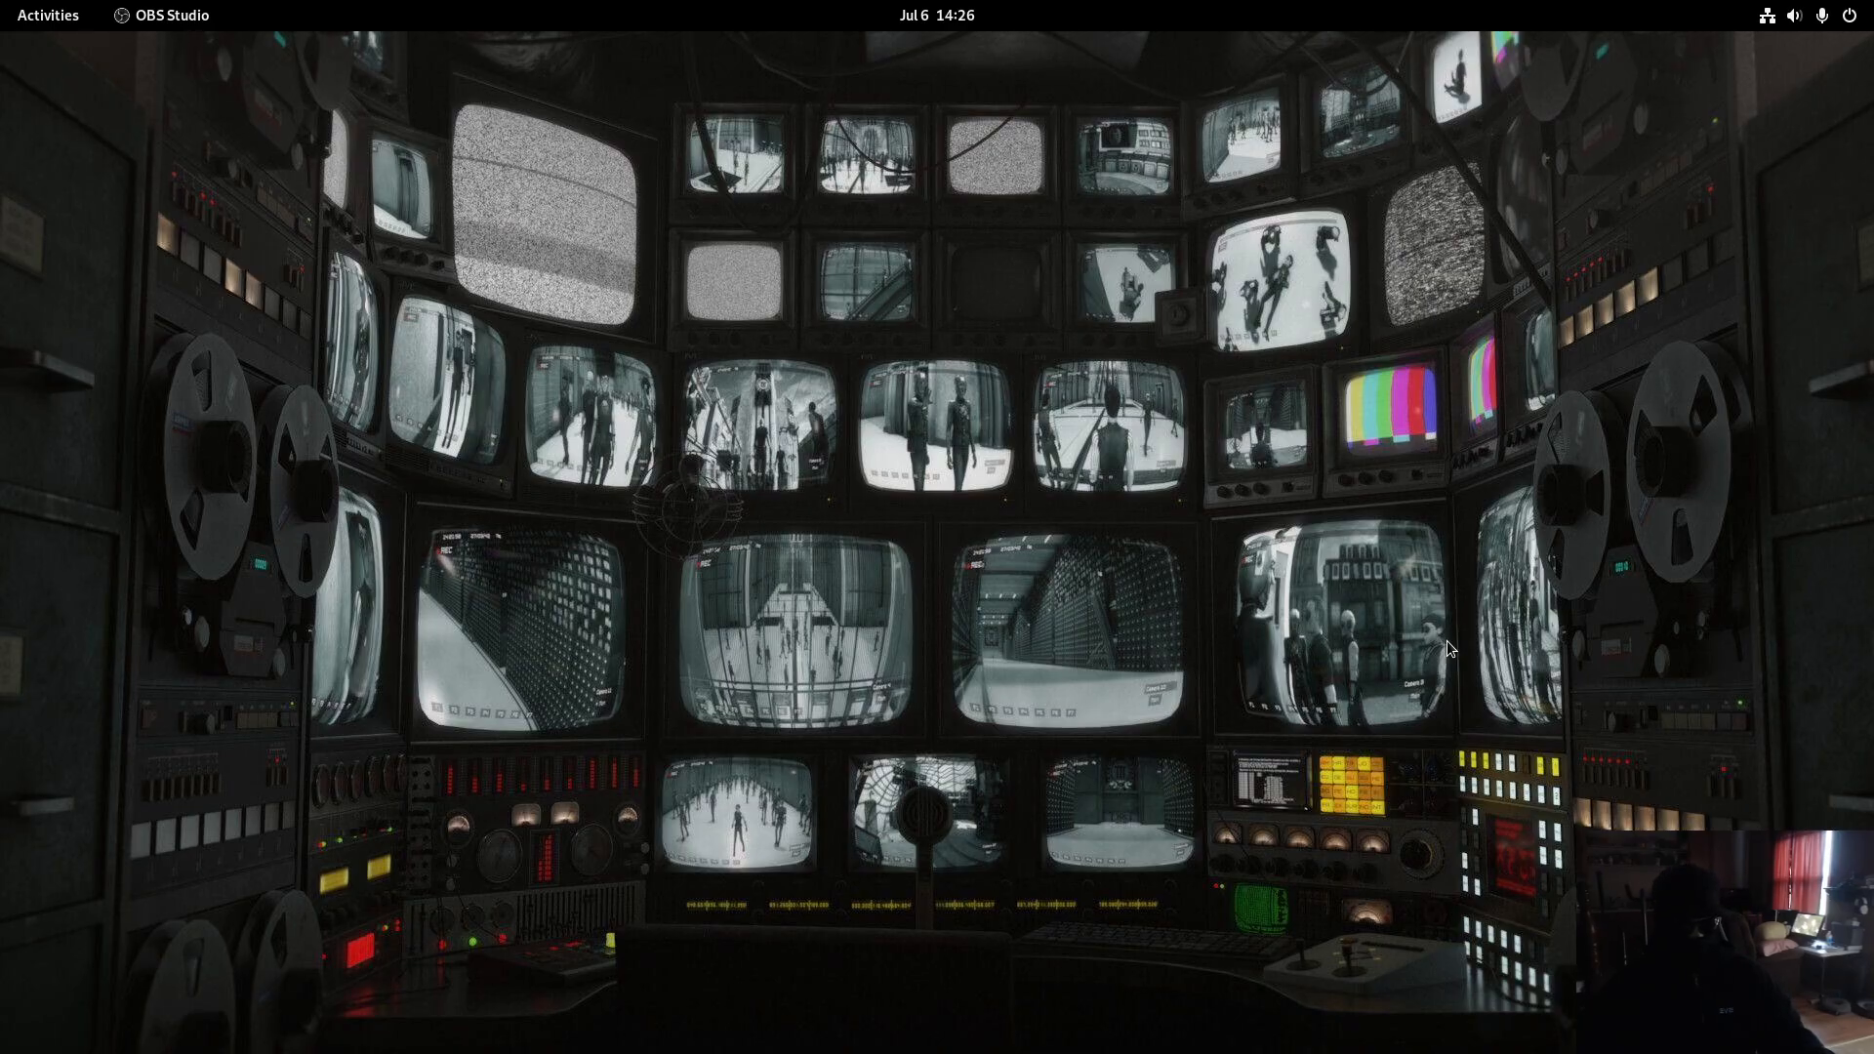
- Launch Proton VPN from the app search to its sign-in window
{"action": "key", "text": "super"}
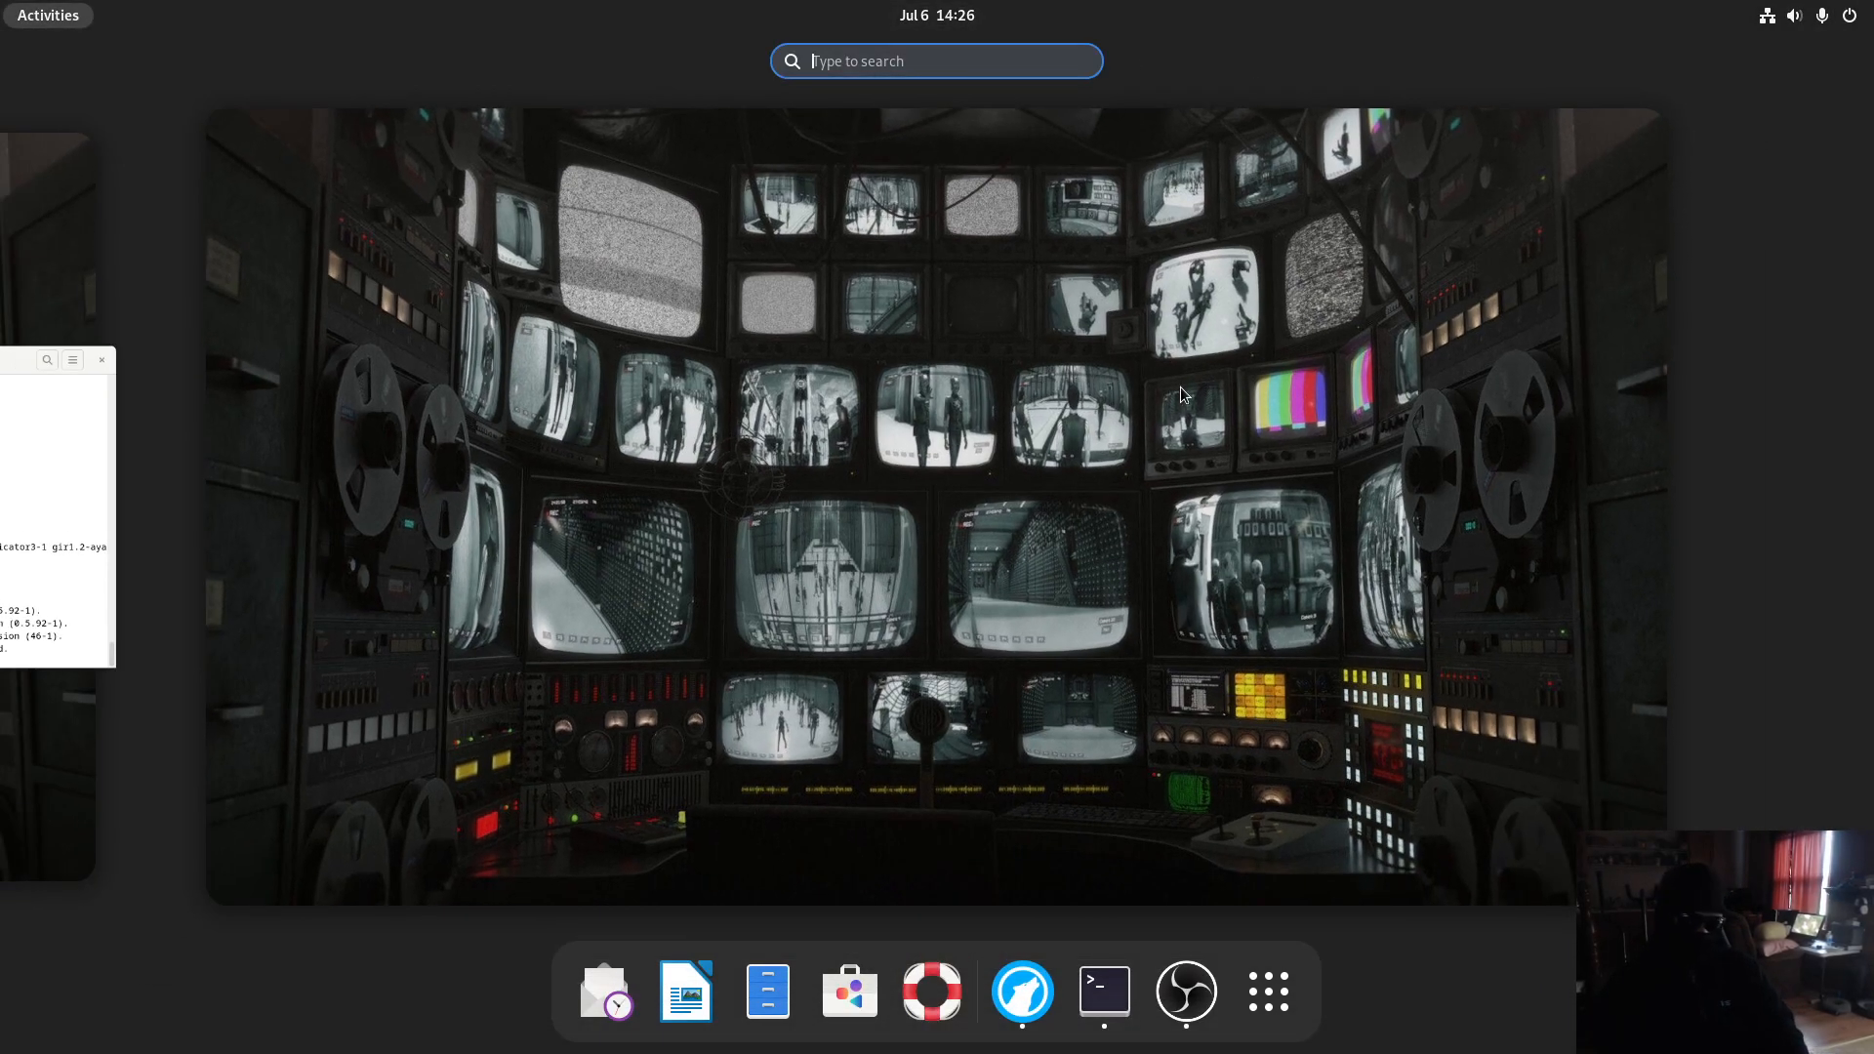
{"action": "type", "text": "proton"}
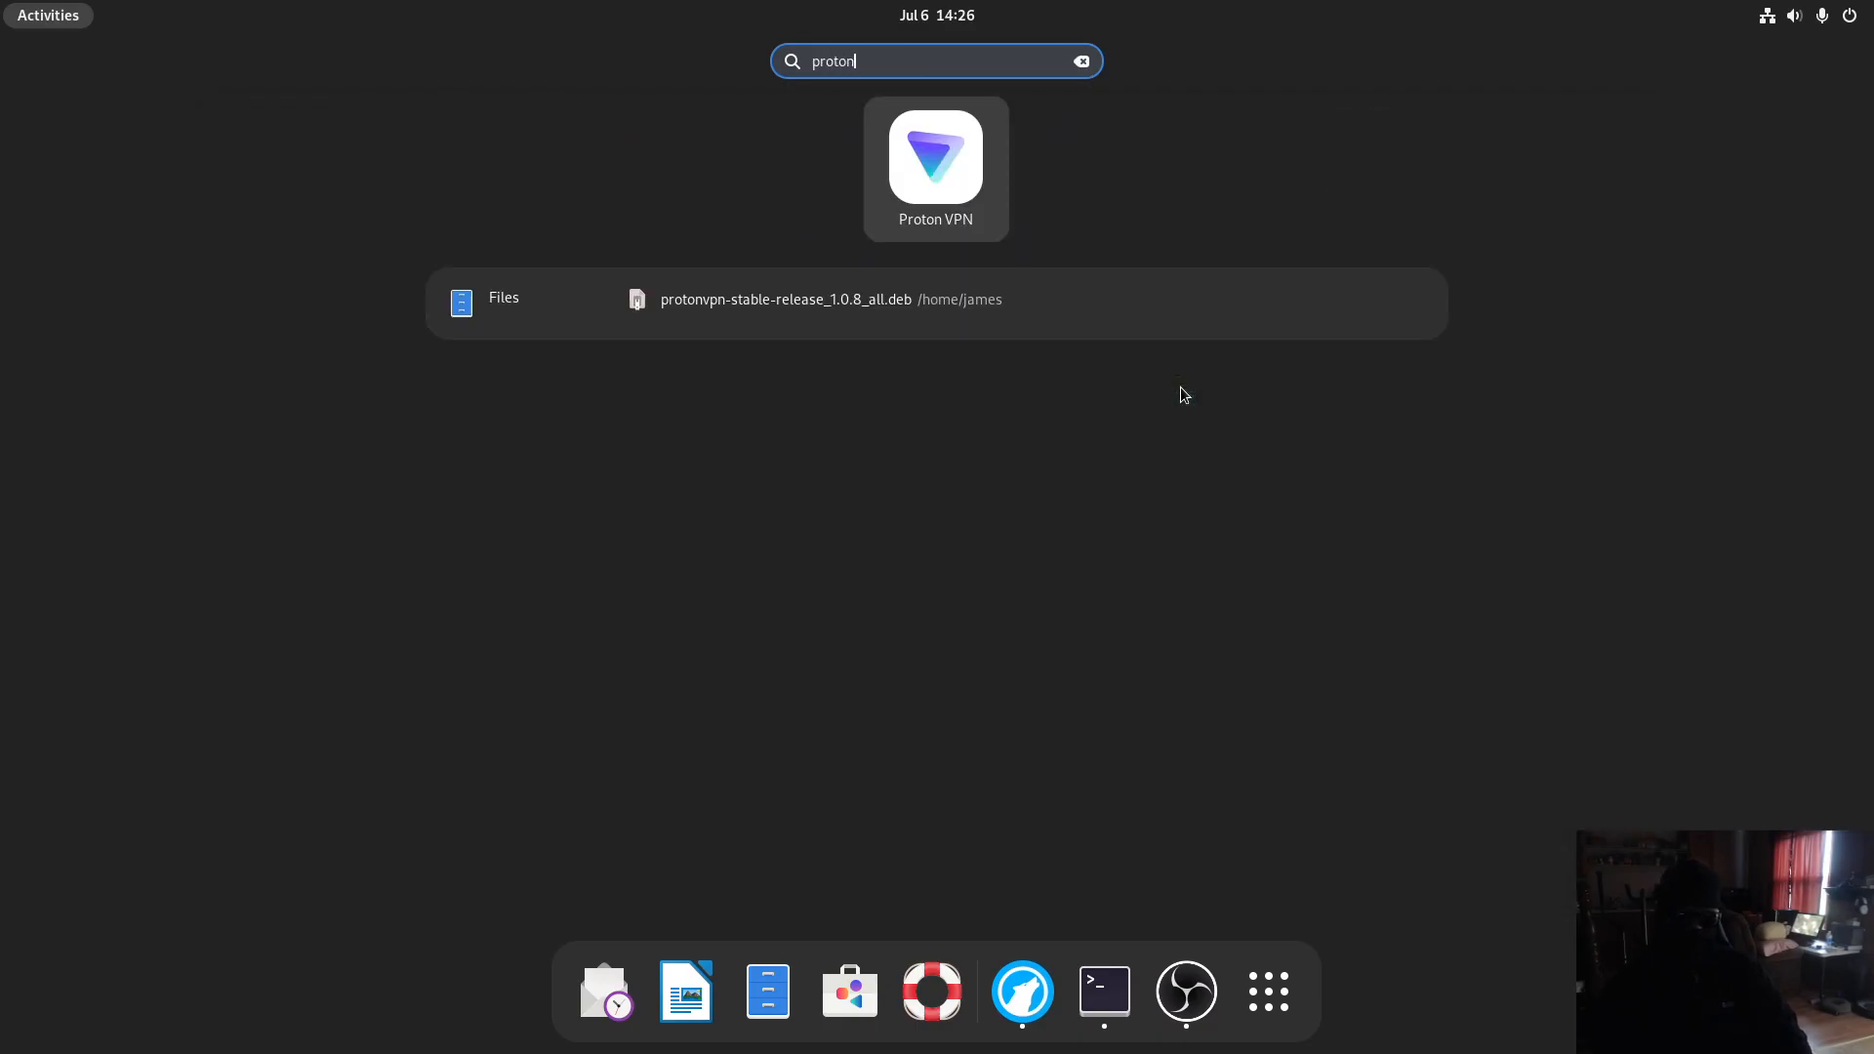
{"action": "key", "text": "Return"}
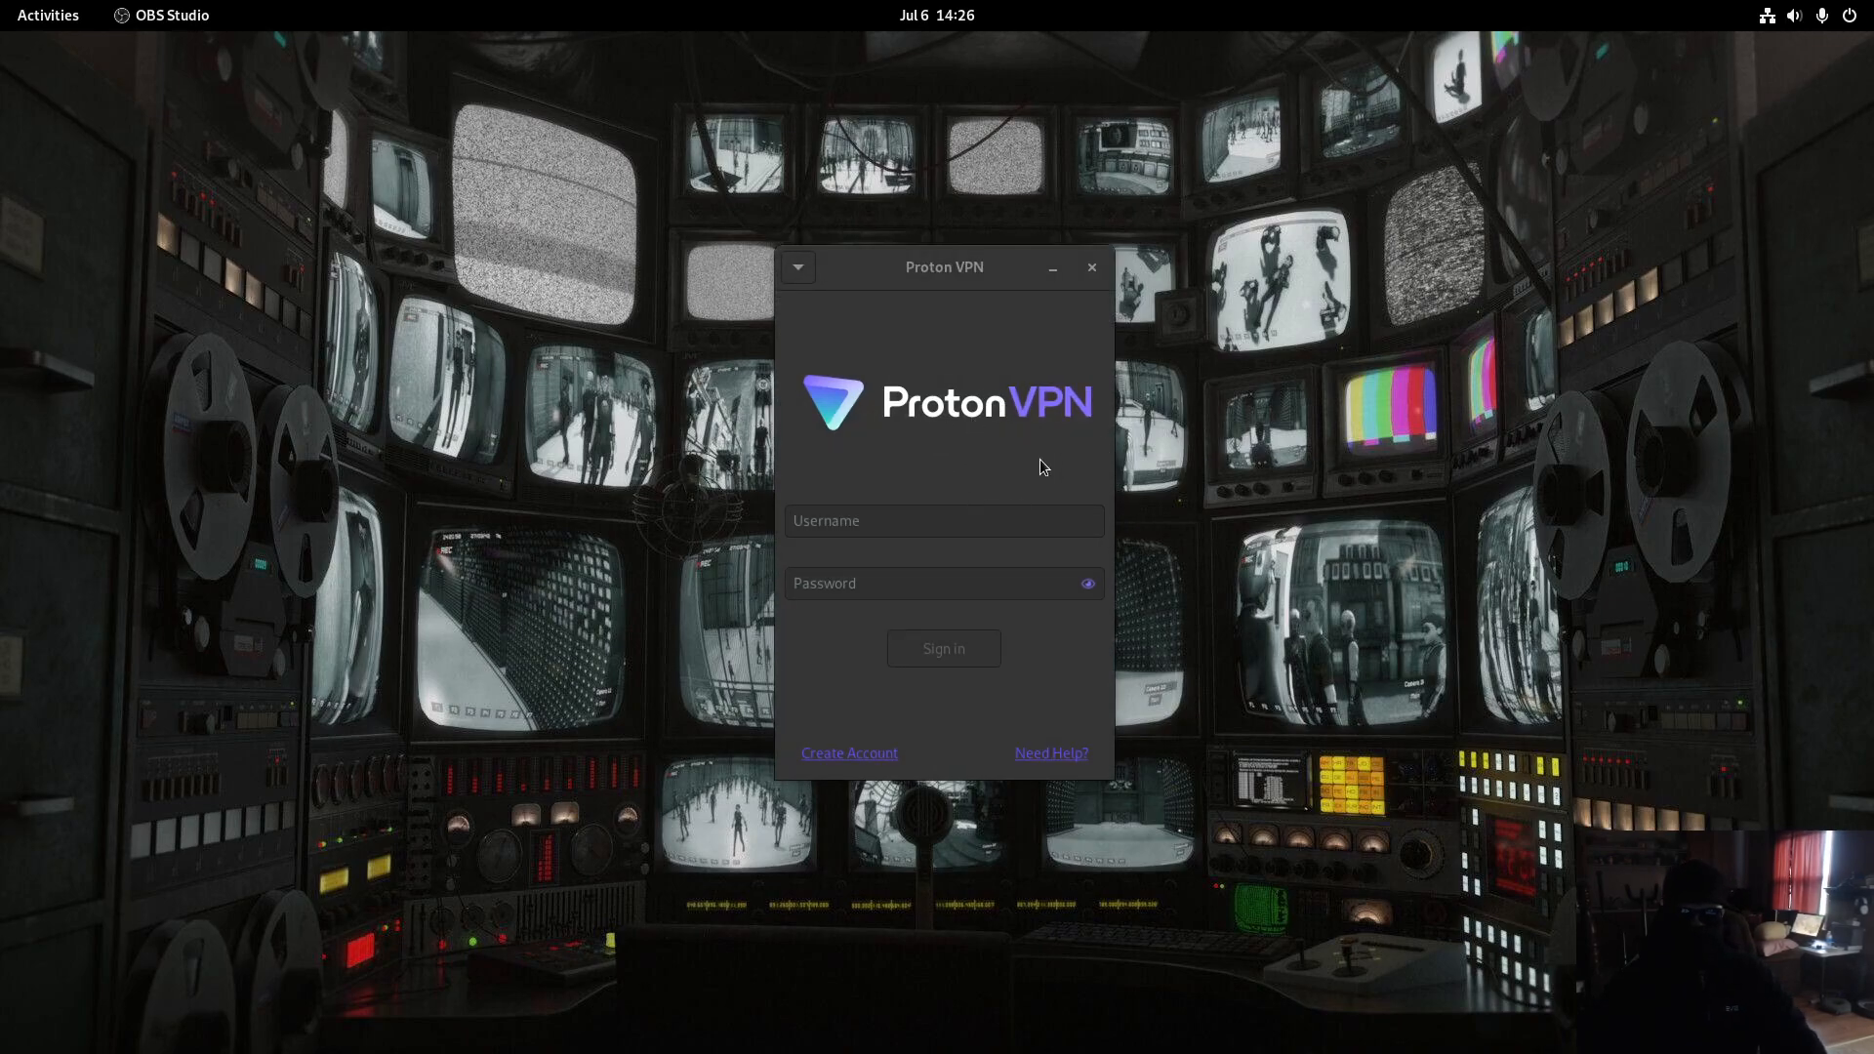
- Return to LibreWolf's Proton Mail inbox tab and copy the account email address
{"action": "key", "text": "super"}
{"action": "left_click", "coordinate": [138, 629]}
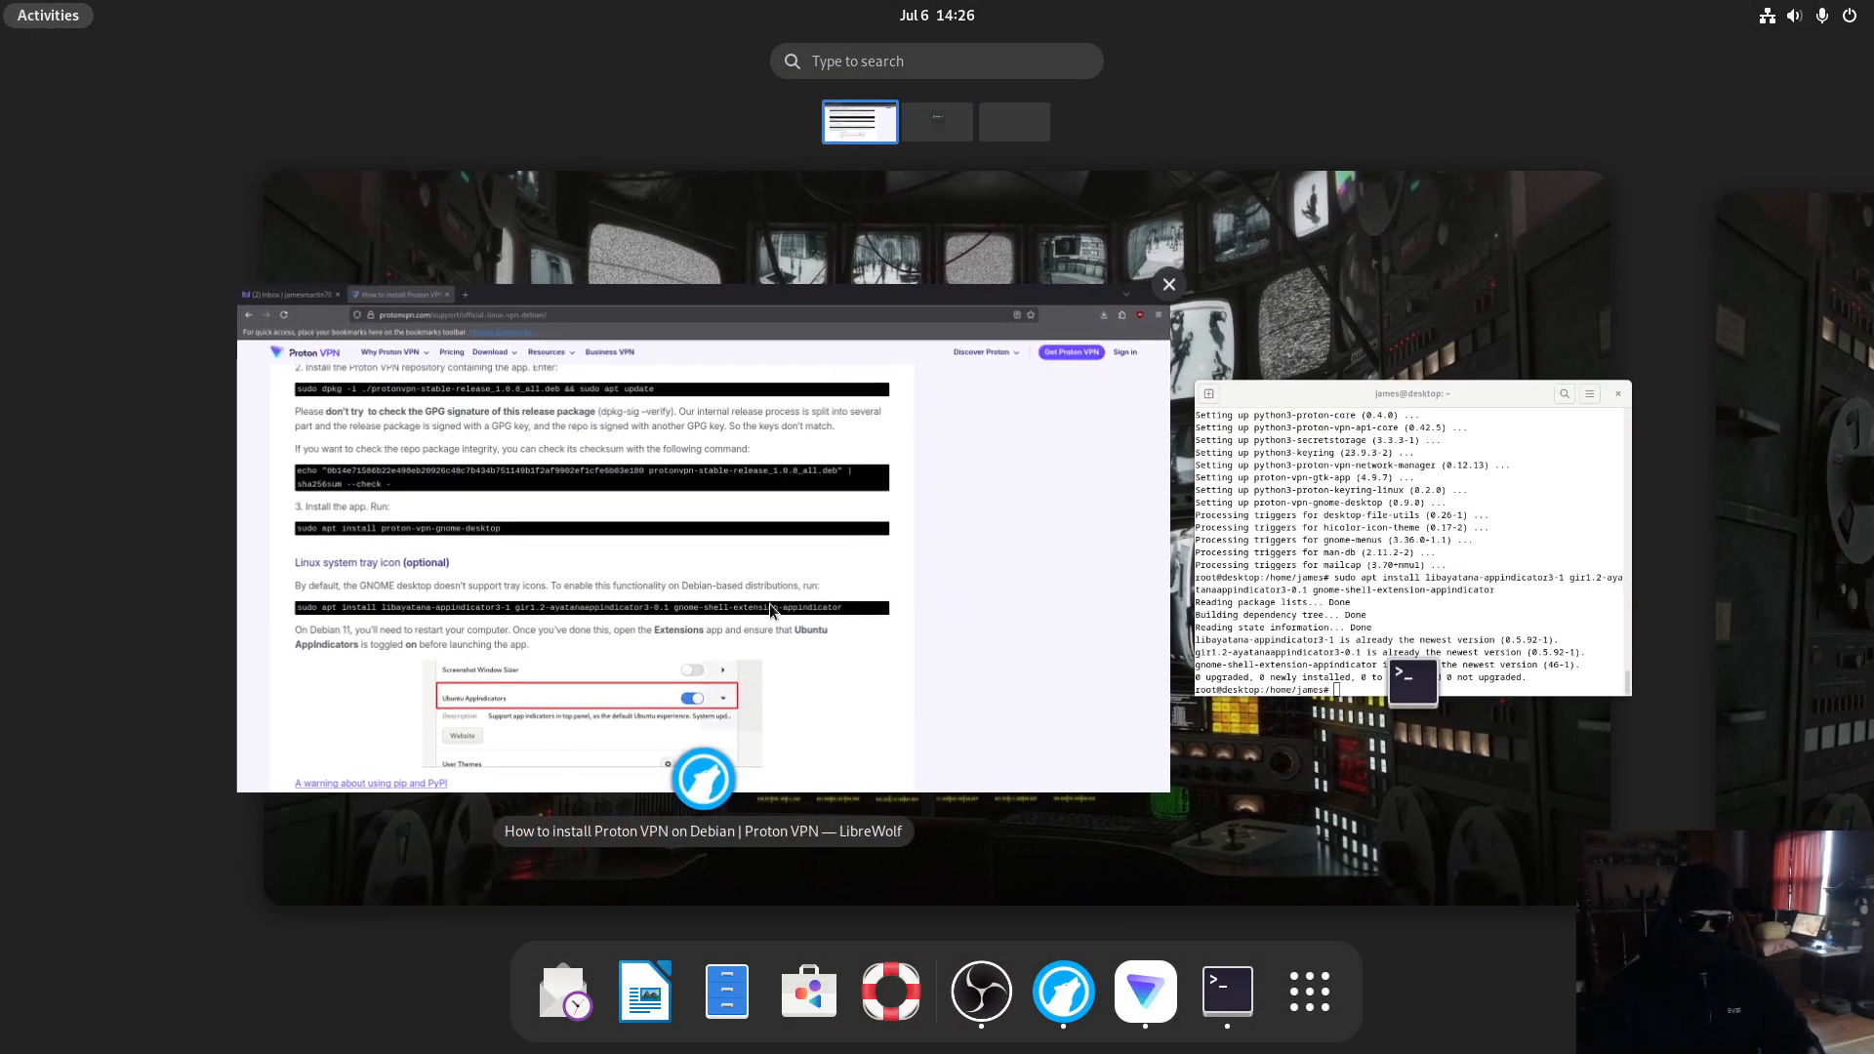
{"action": "left_click", "coordinate": [769, 604]}
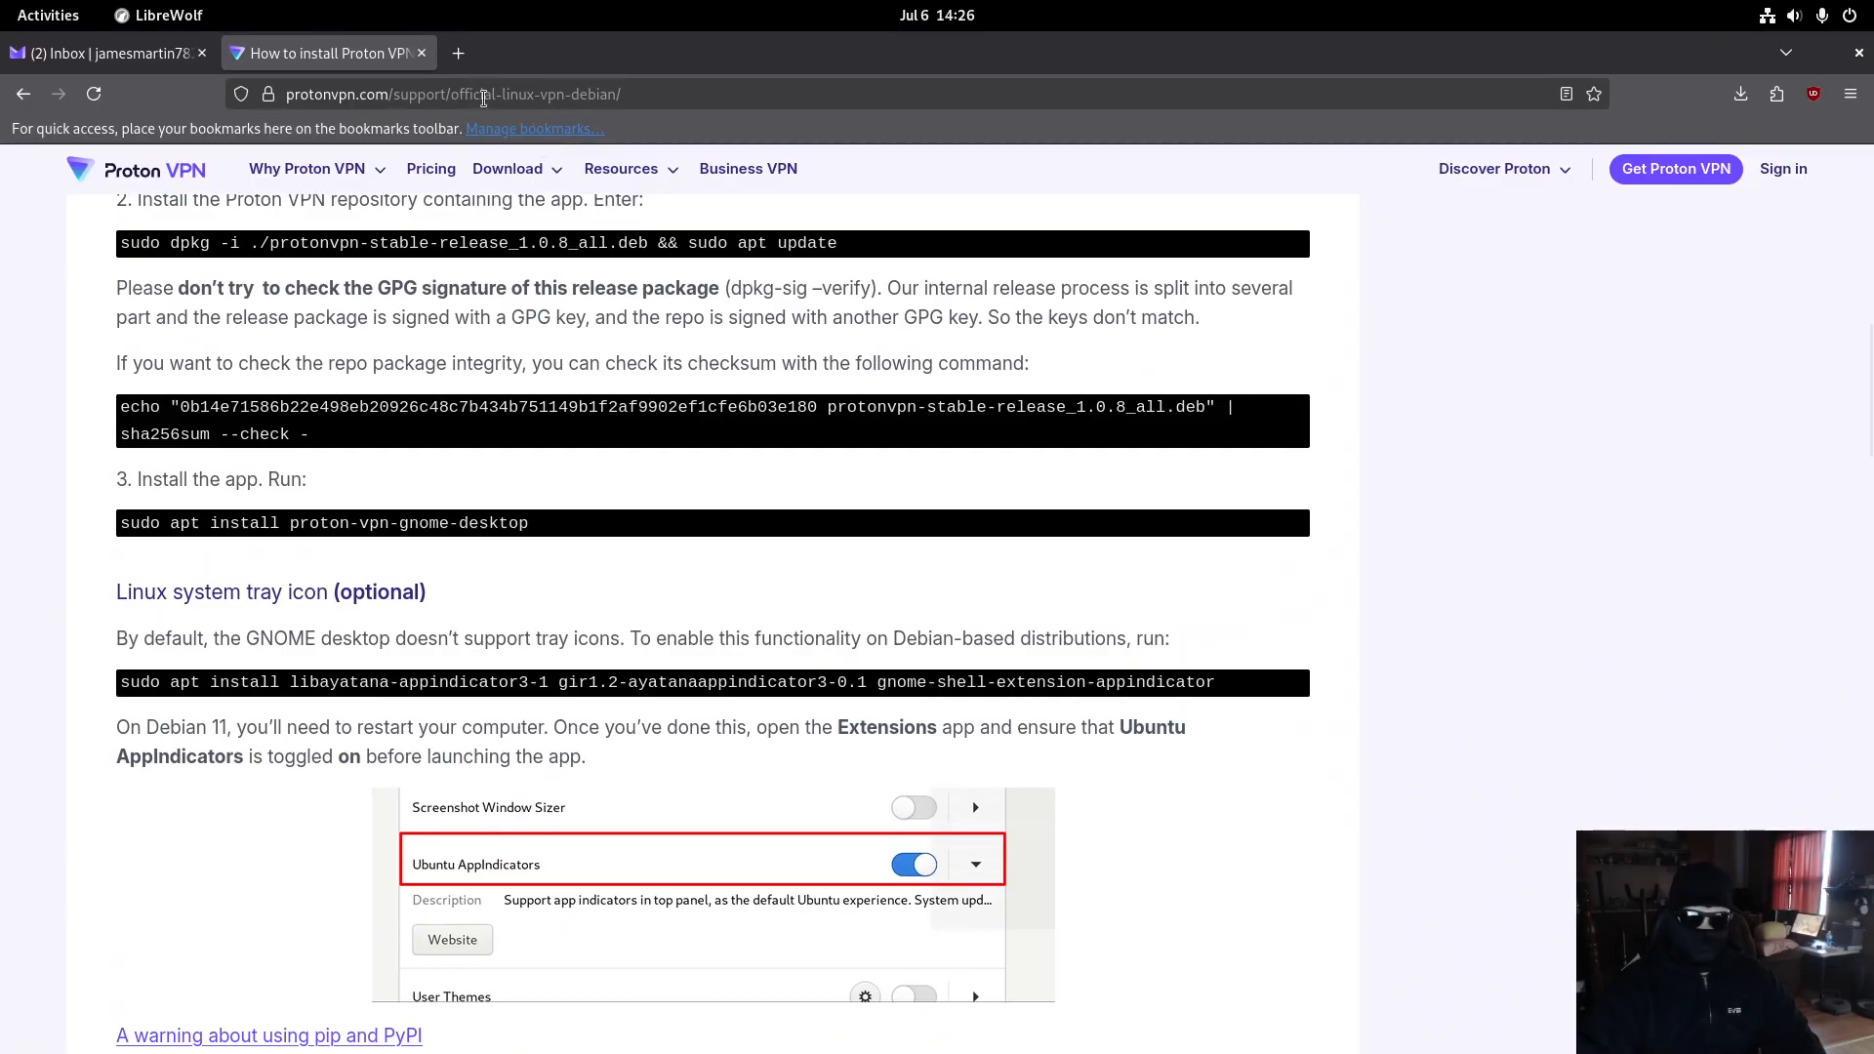
{"action": "left_click", "coordinate": [63, 54]}
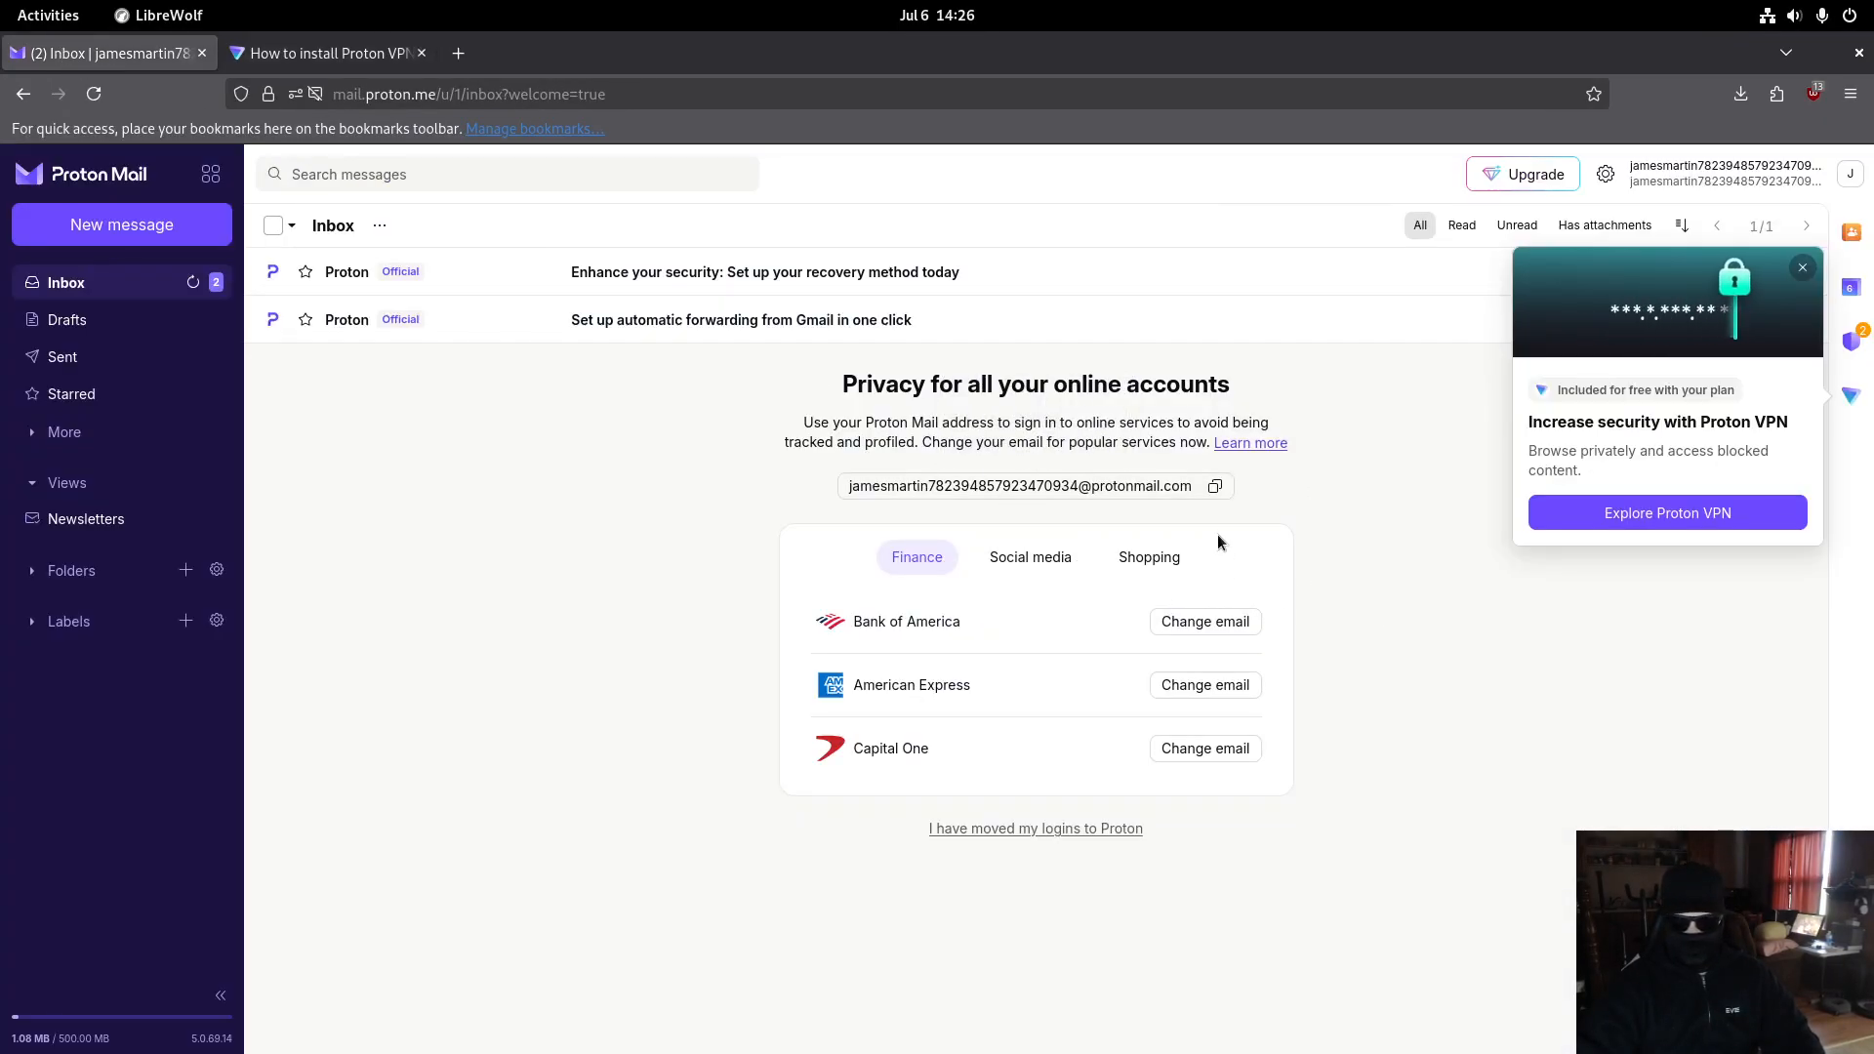
{"action": "left_click", "coordinate": [1215, 485]}
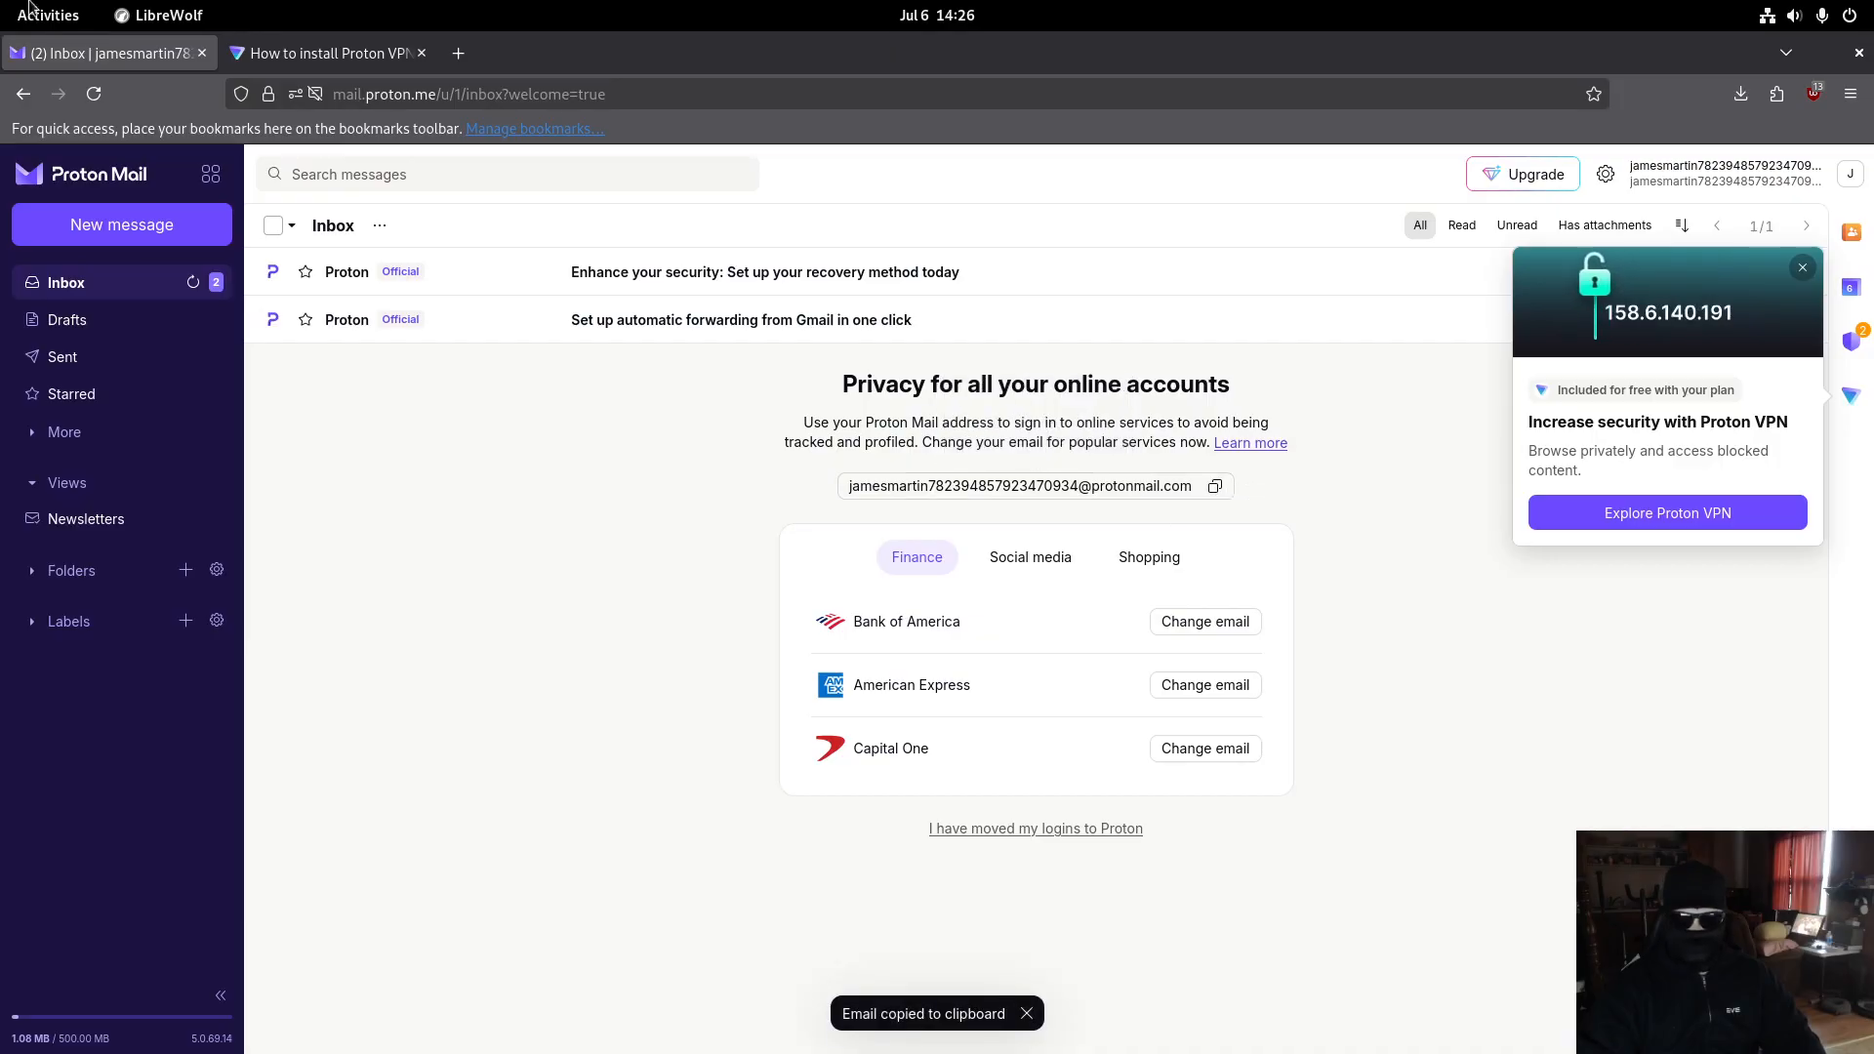
- Sign in to Proton VPN with the pasted Proton Mail address and account password, retyping the password once
{"action": "mouse_move", "coordinate": [2, 2]}
{"action": "left_click", "coordinate": [1872, 570]}
{"action": "left_click", "coordinate": [999, 593]}
{"action": "left_click", "coordinate": [939, 515]}
{"action": "key", "text": "ctrl+v"}
{"action": "left_click", "coordinate": [964, 597]}
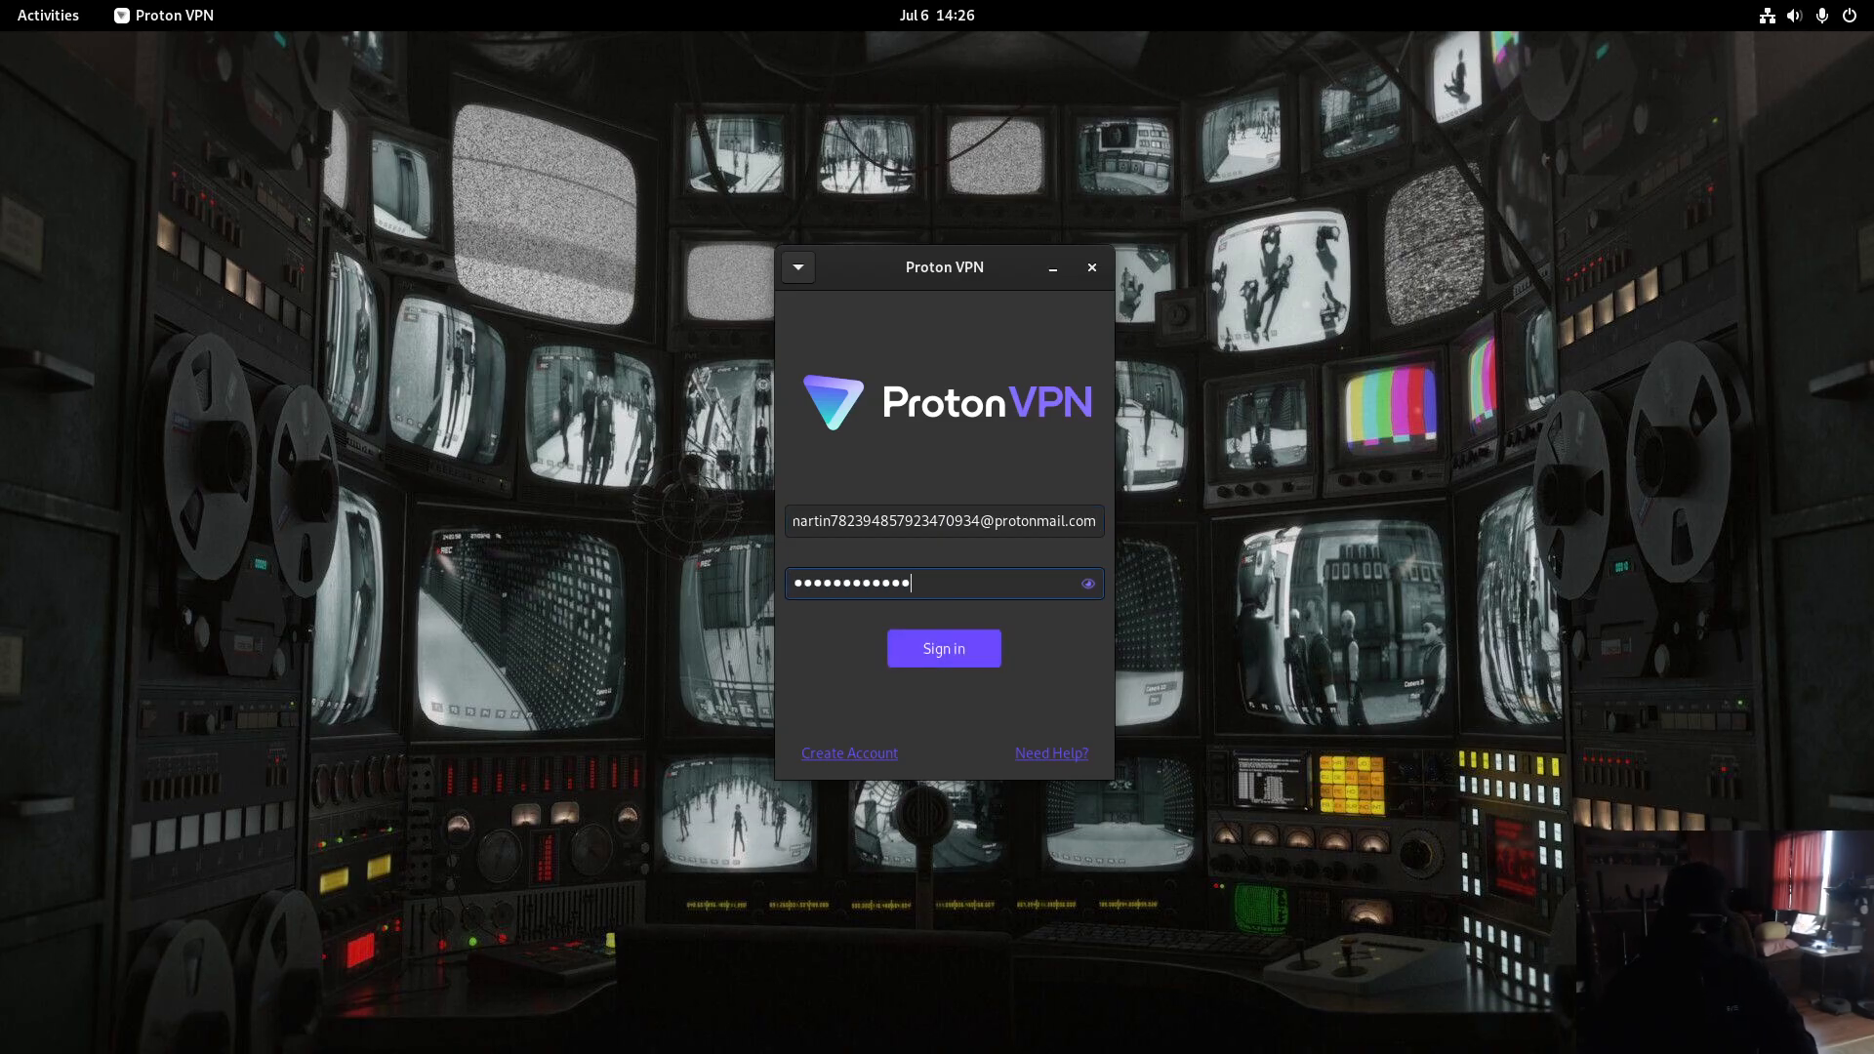
{"action": "key", "text": "ctrl+a"}
{"action": "key", "text": "BackSpace"}
{"action": "key", "text": "Return"}
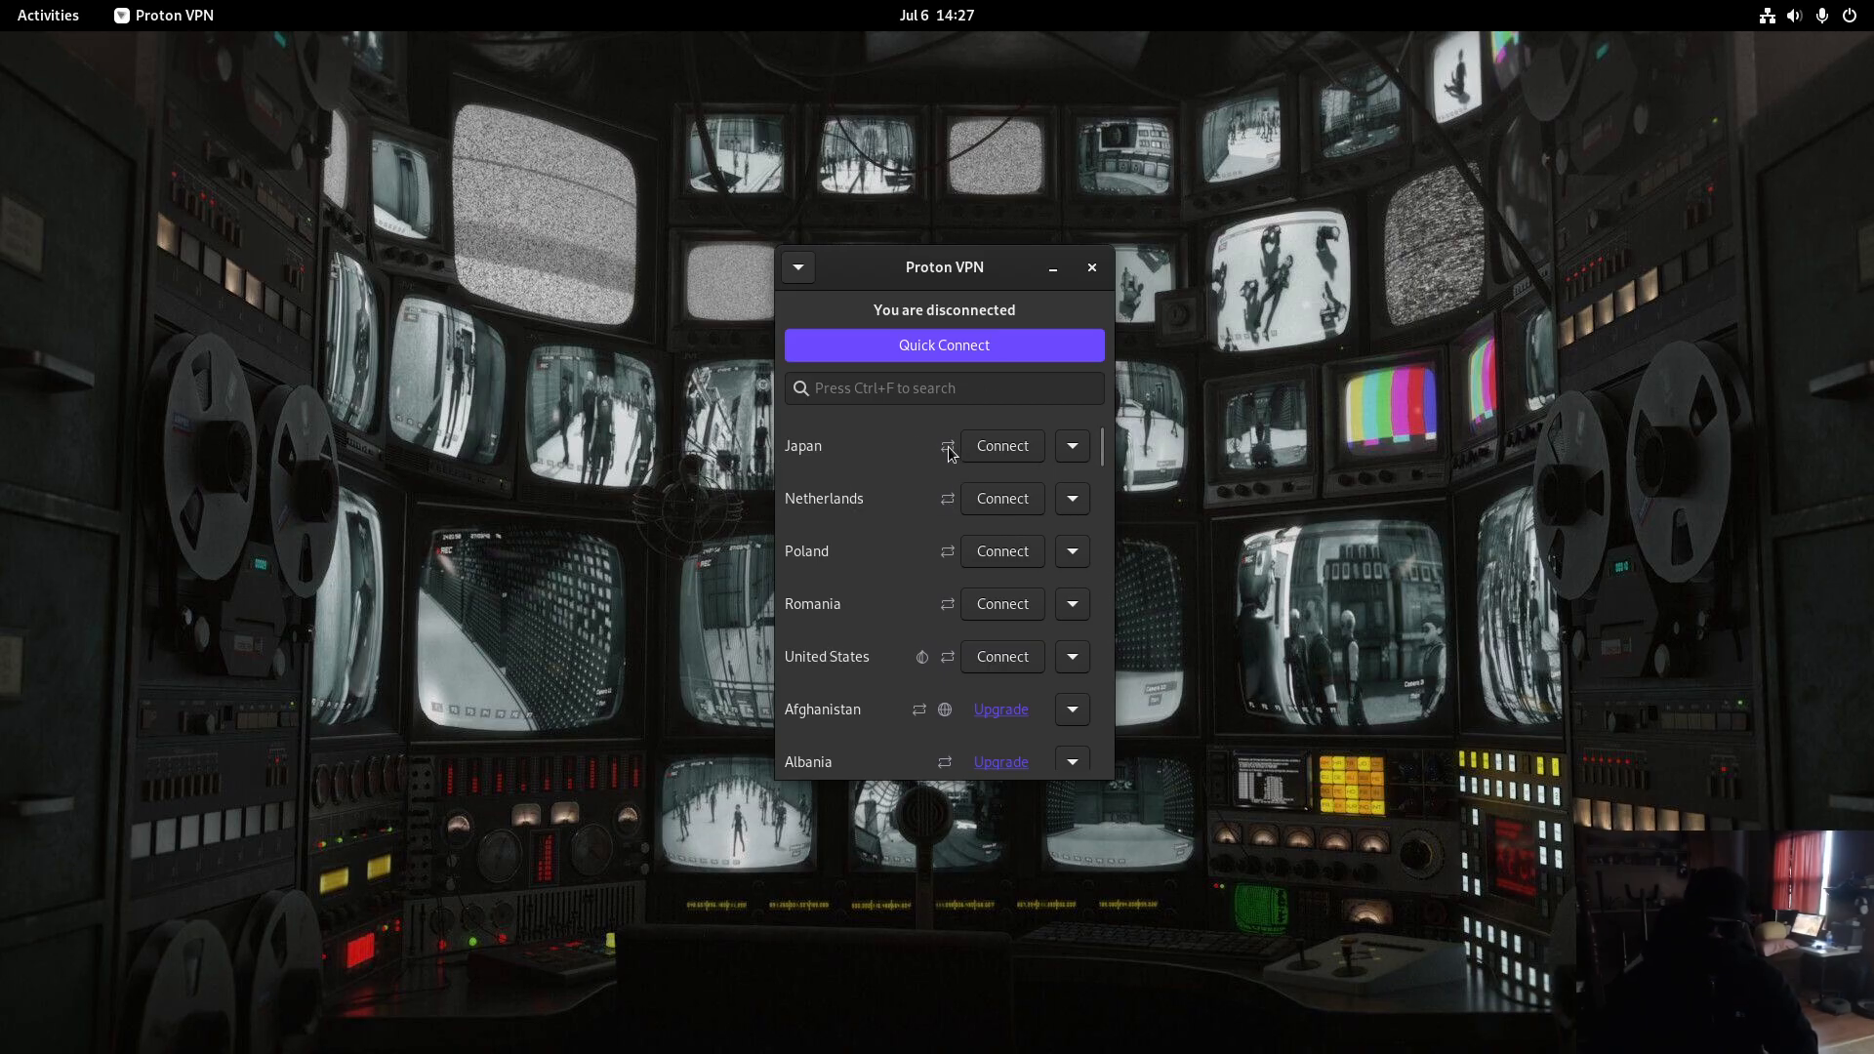
- Connect to the free Japan server JP-FREE#3
{"action": "mouse_move", "coordinate": [947, 444]}
{"action": "mouse_move", "coordinate": [922, 664]}
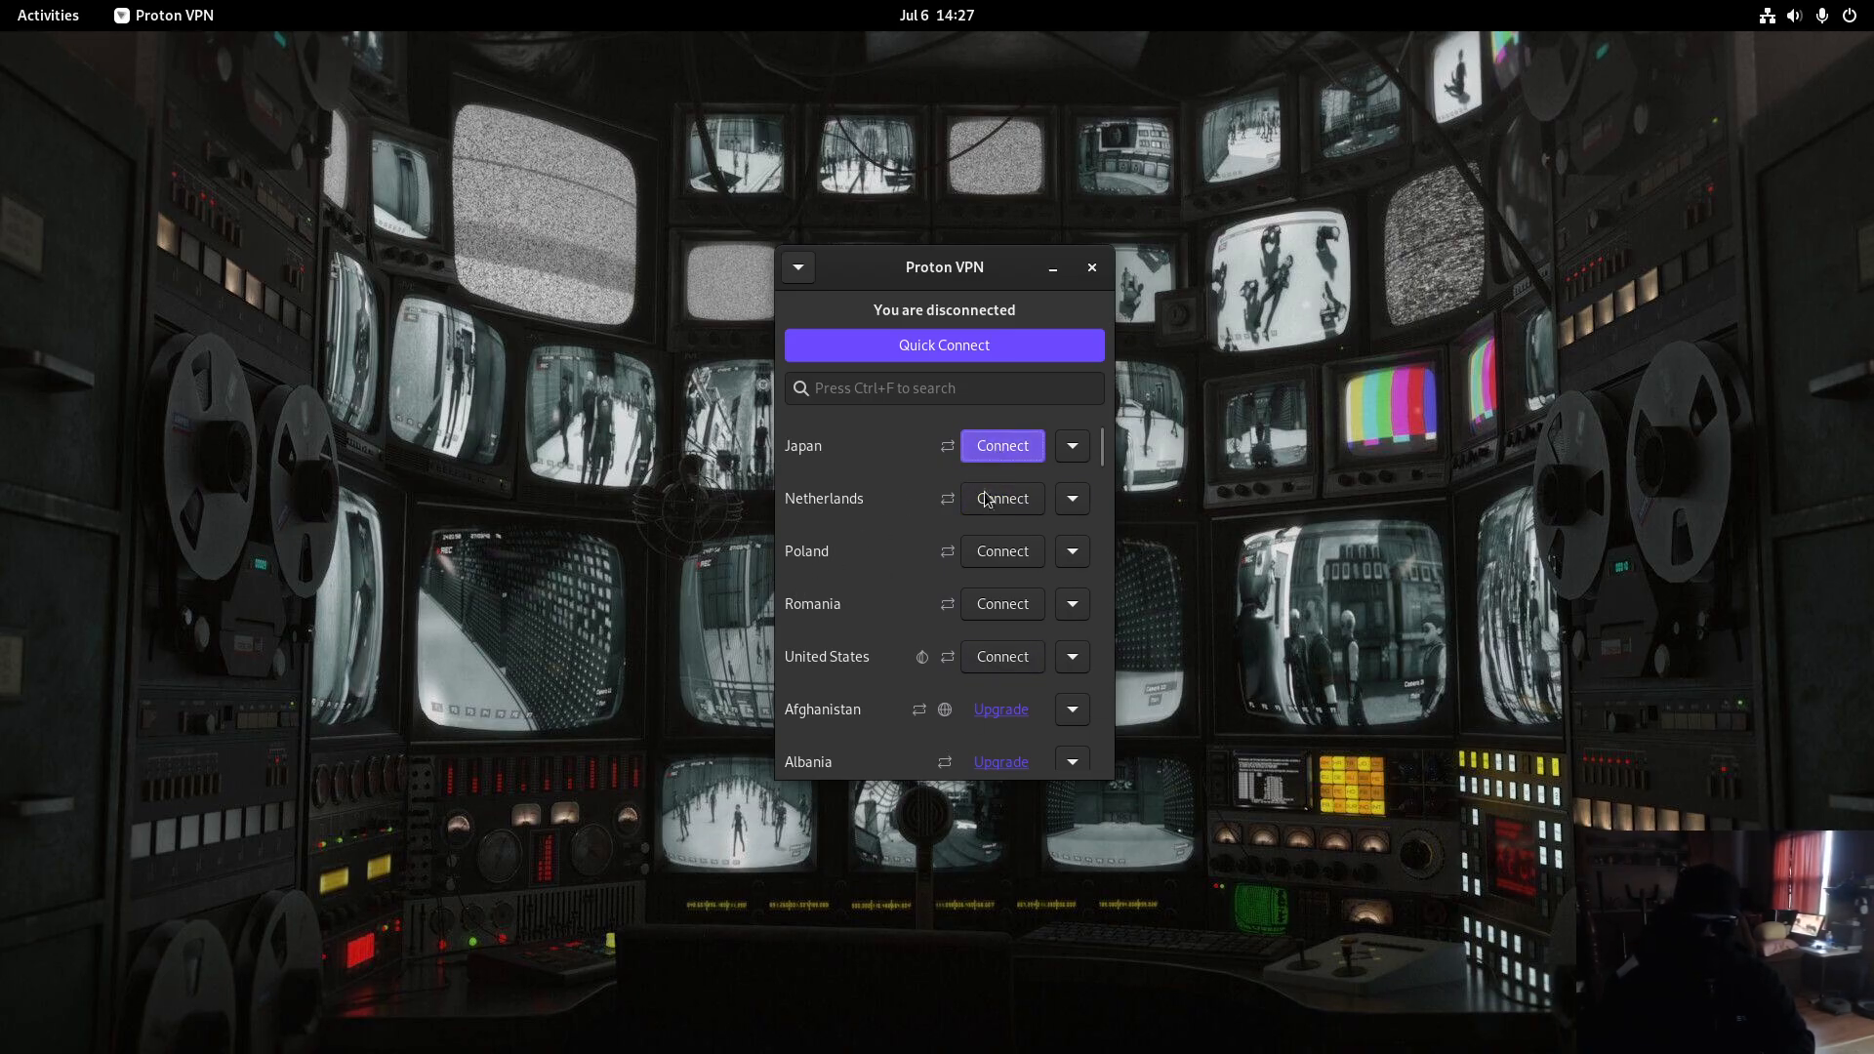
{"action": "left_click", "coordinate": [994, 454]}
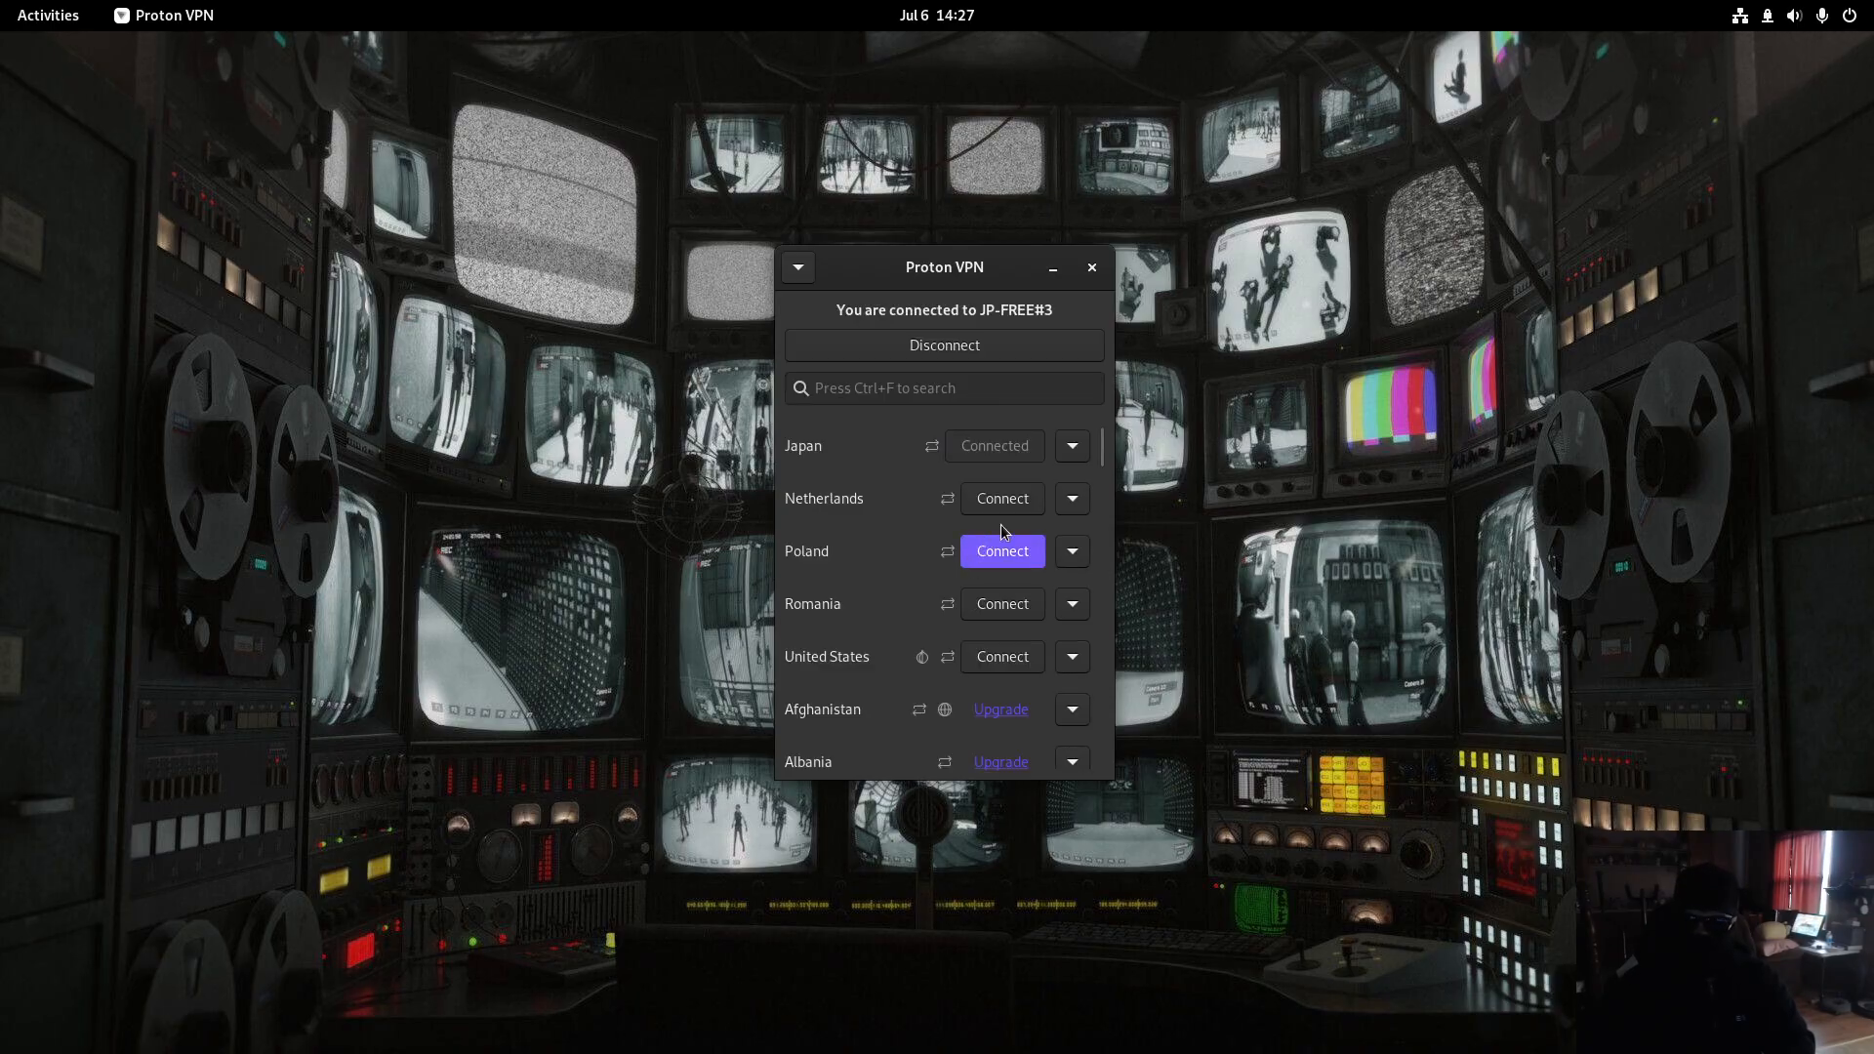
- Confirm in the system quick settings that the ProtonVPN connection is active
{"action": "left_click", "coordinate": [1771, 24]}
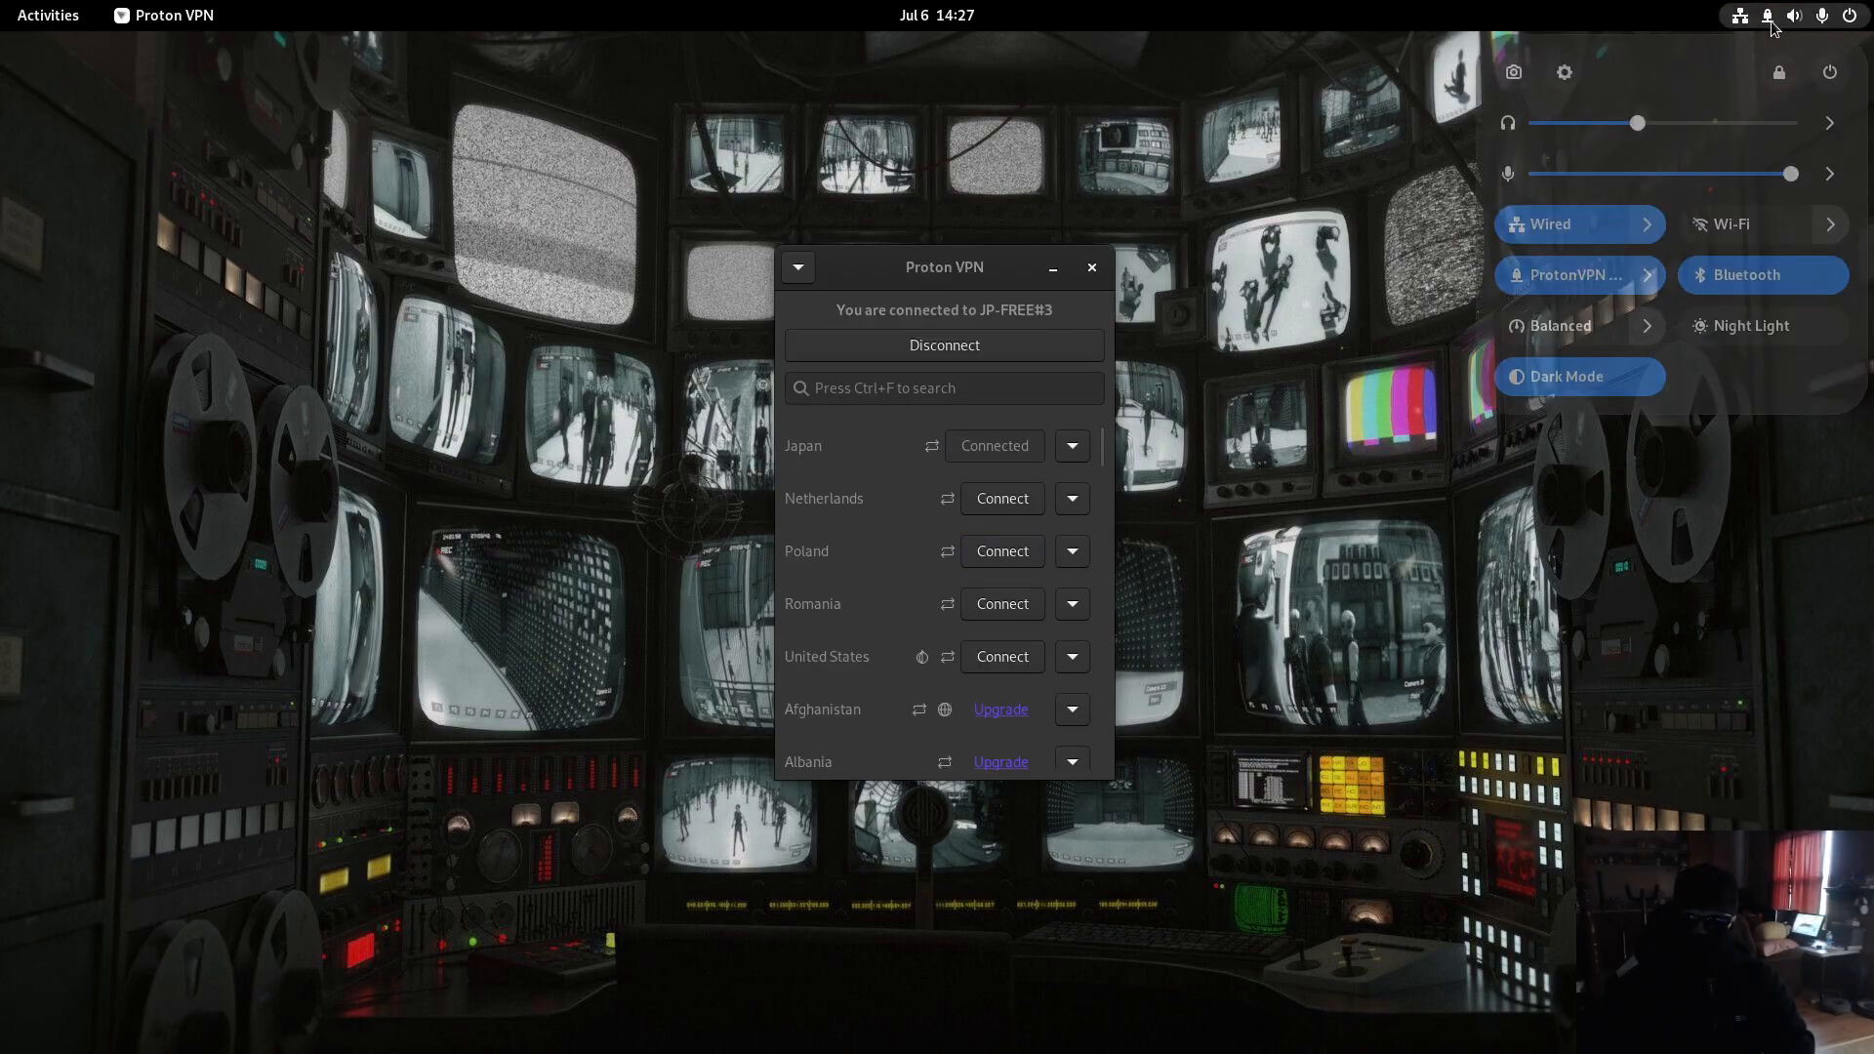
{"action": "left_click", "coordinate": [1648, 281]}
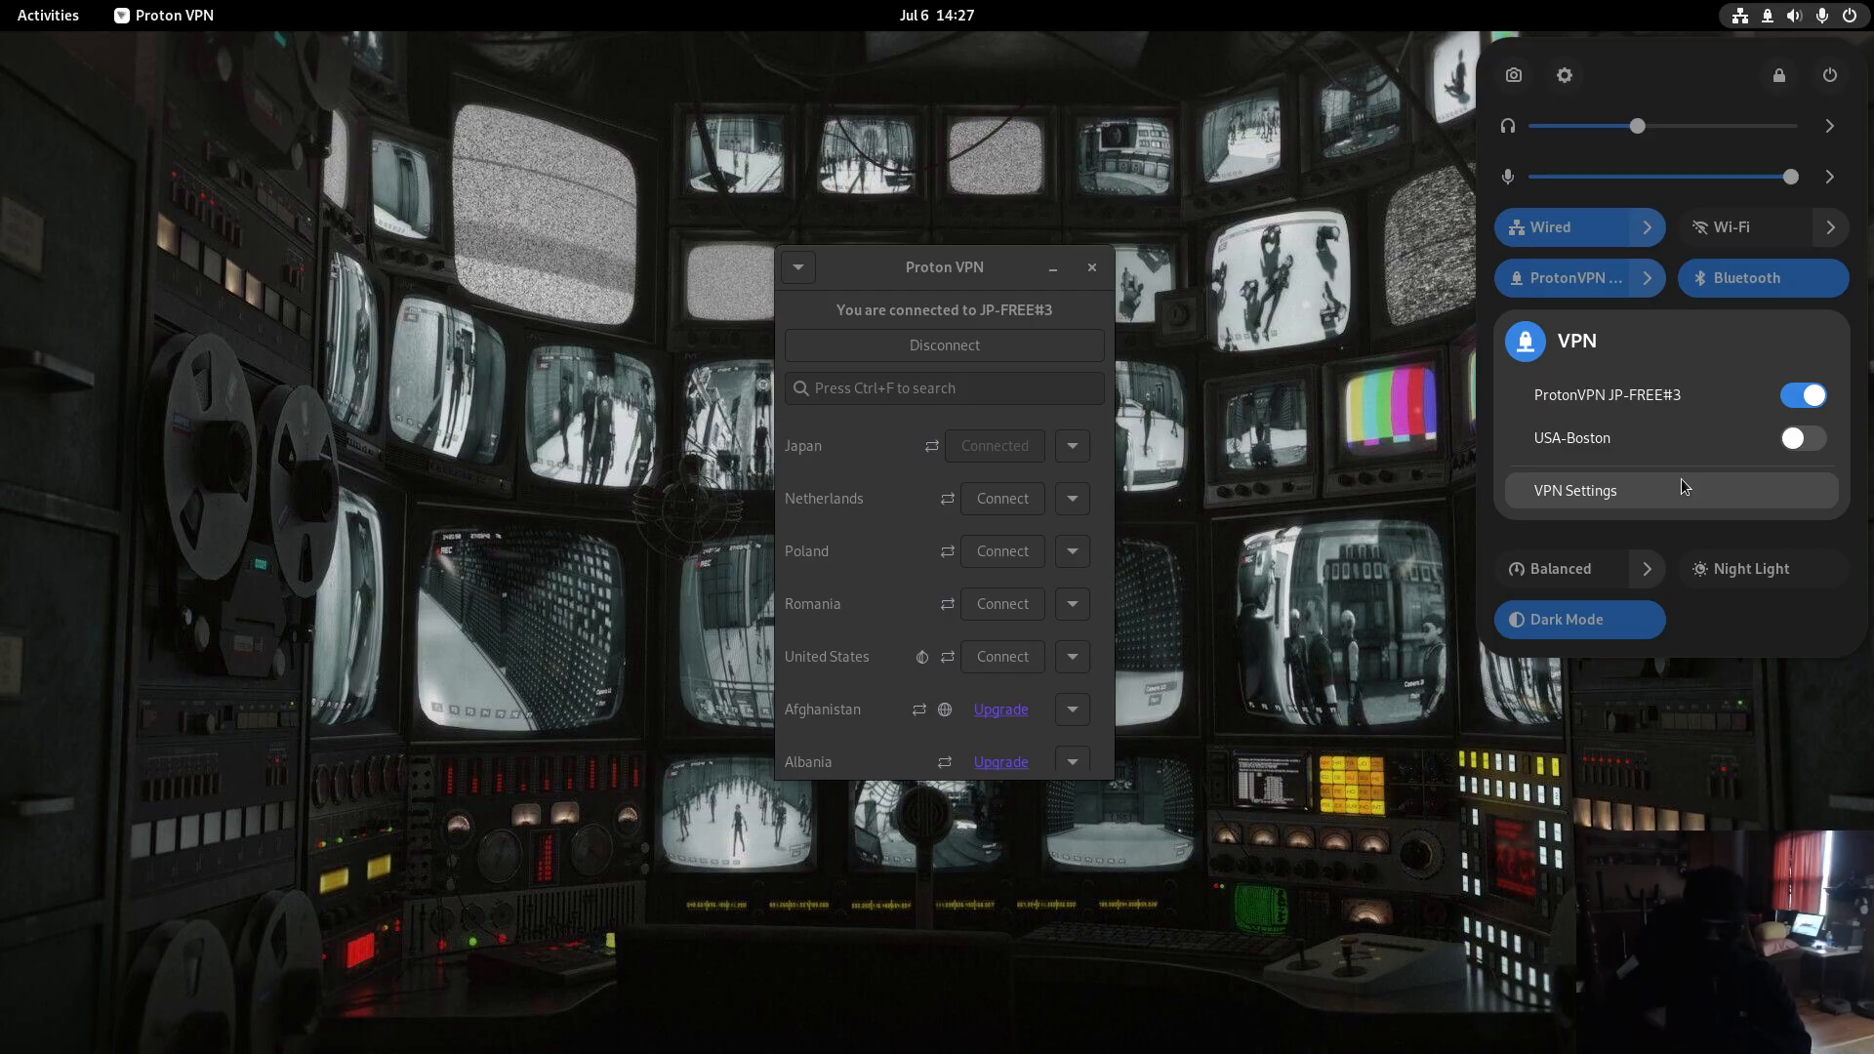
{"action": "left_click", "coordinate": [1291, 670]}
{"action": "left_click", "coordinate": [1291, 670]}
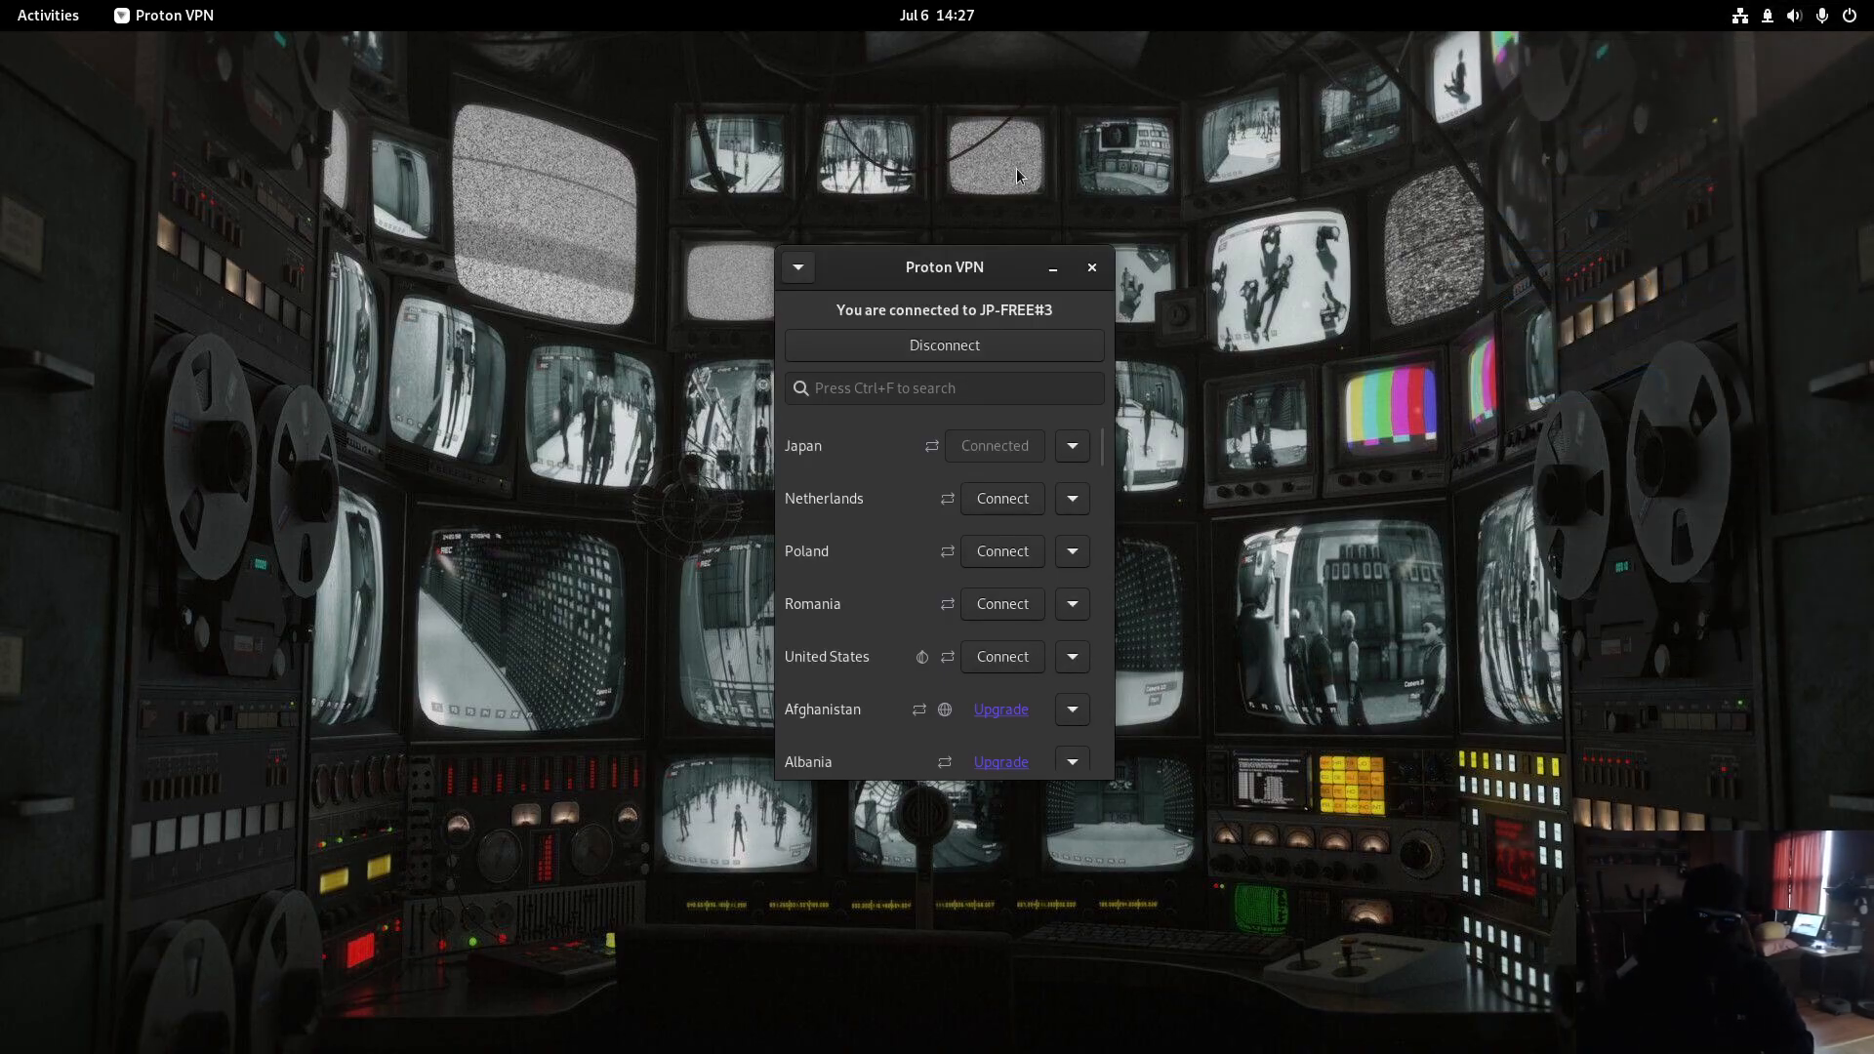
- Minimize Proton VPN and bring the LibreWolf browser to the front
{"action": "left_click", "coordinate": [1054, 279]}
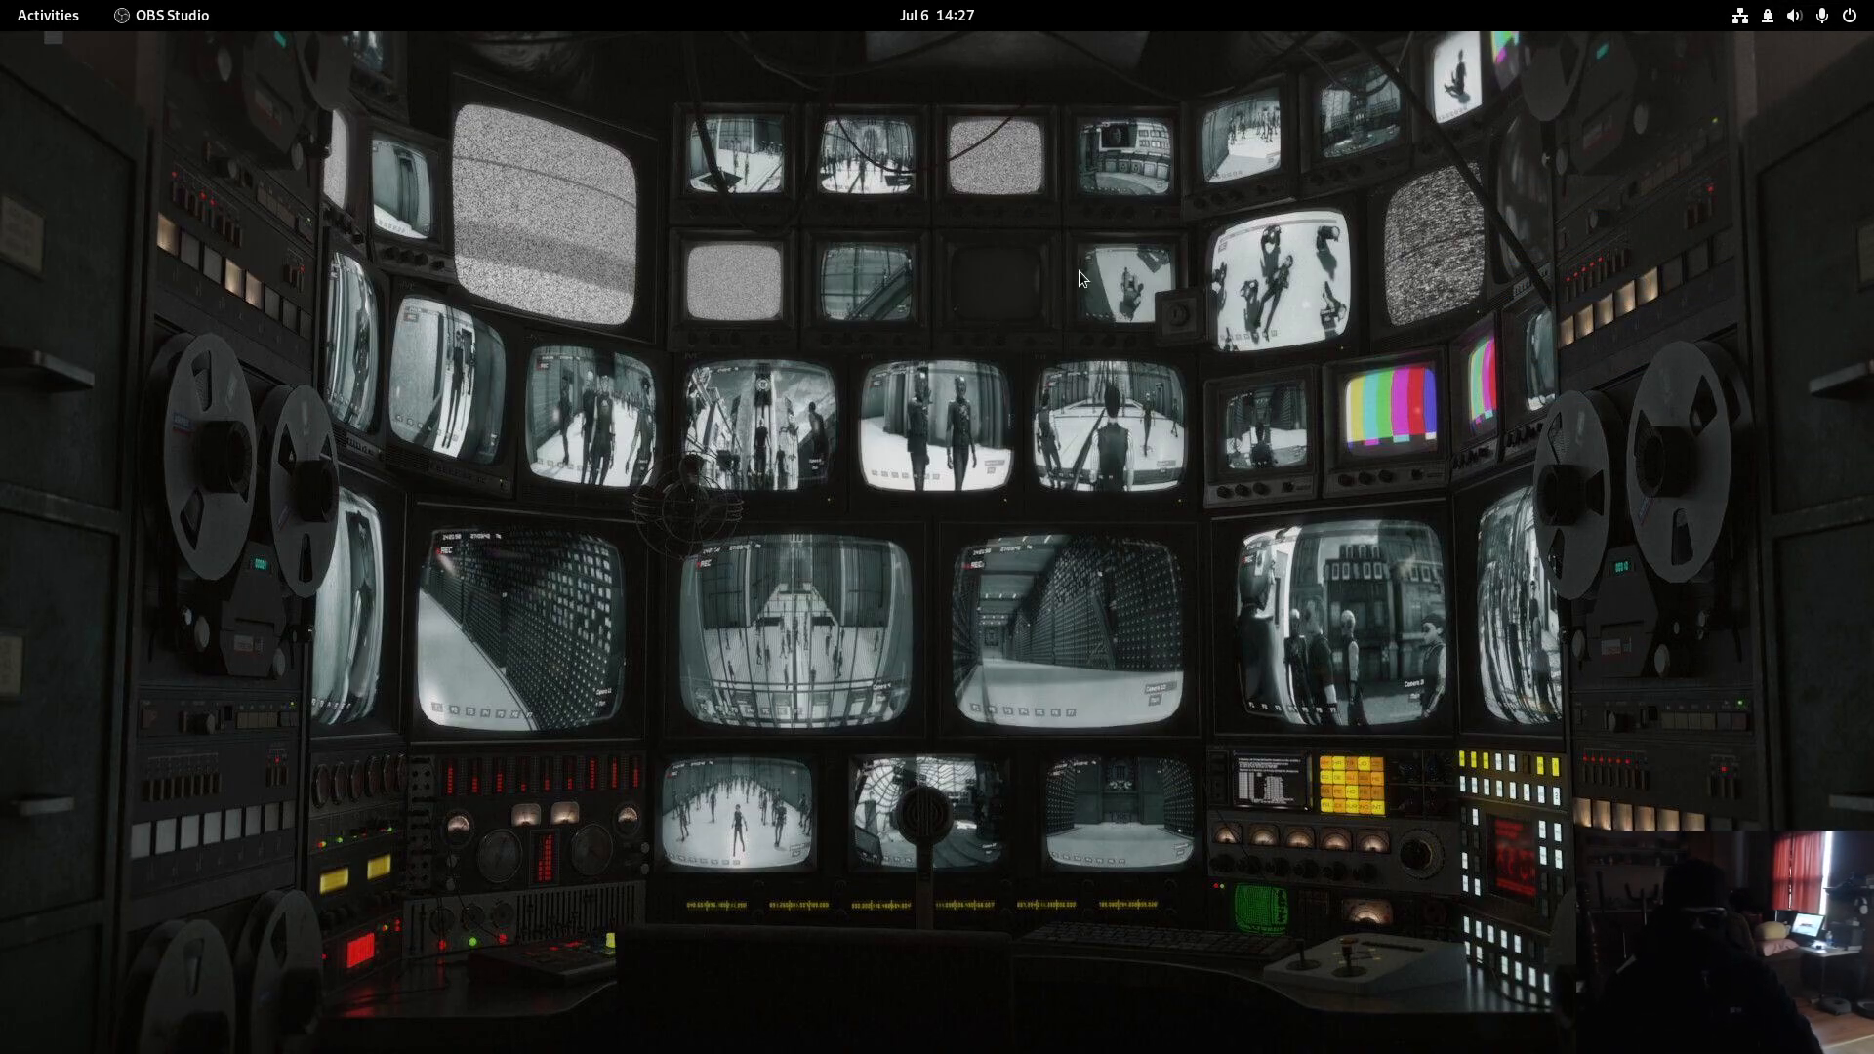
{"action": "key", "text": "super"}
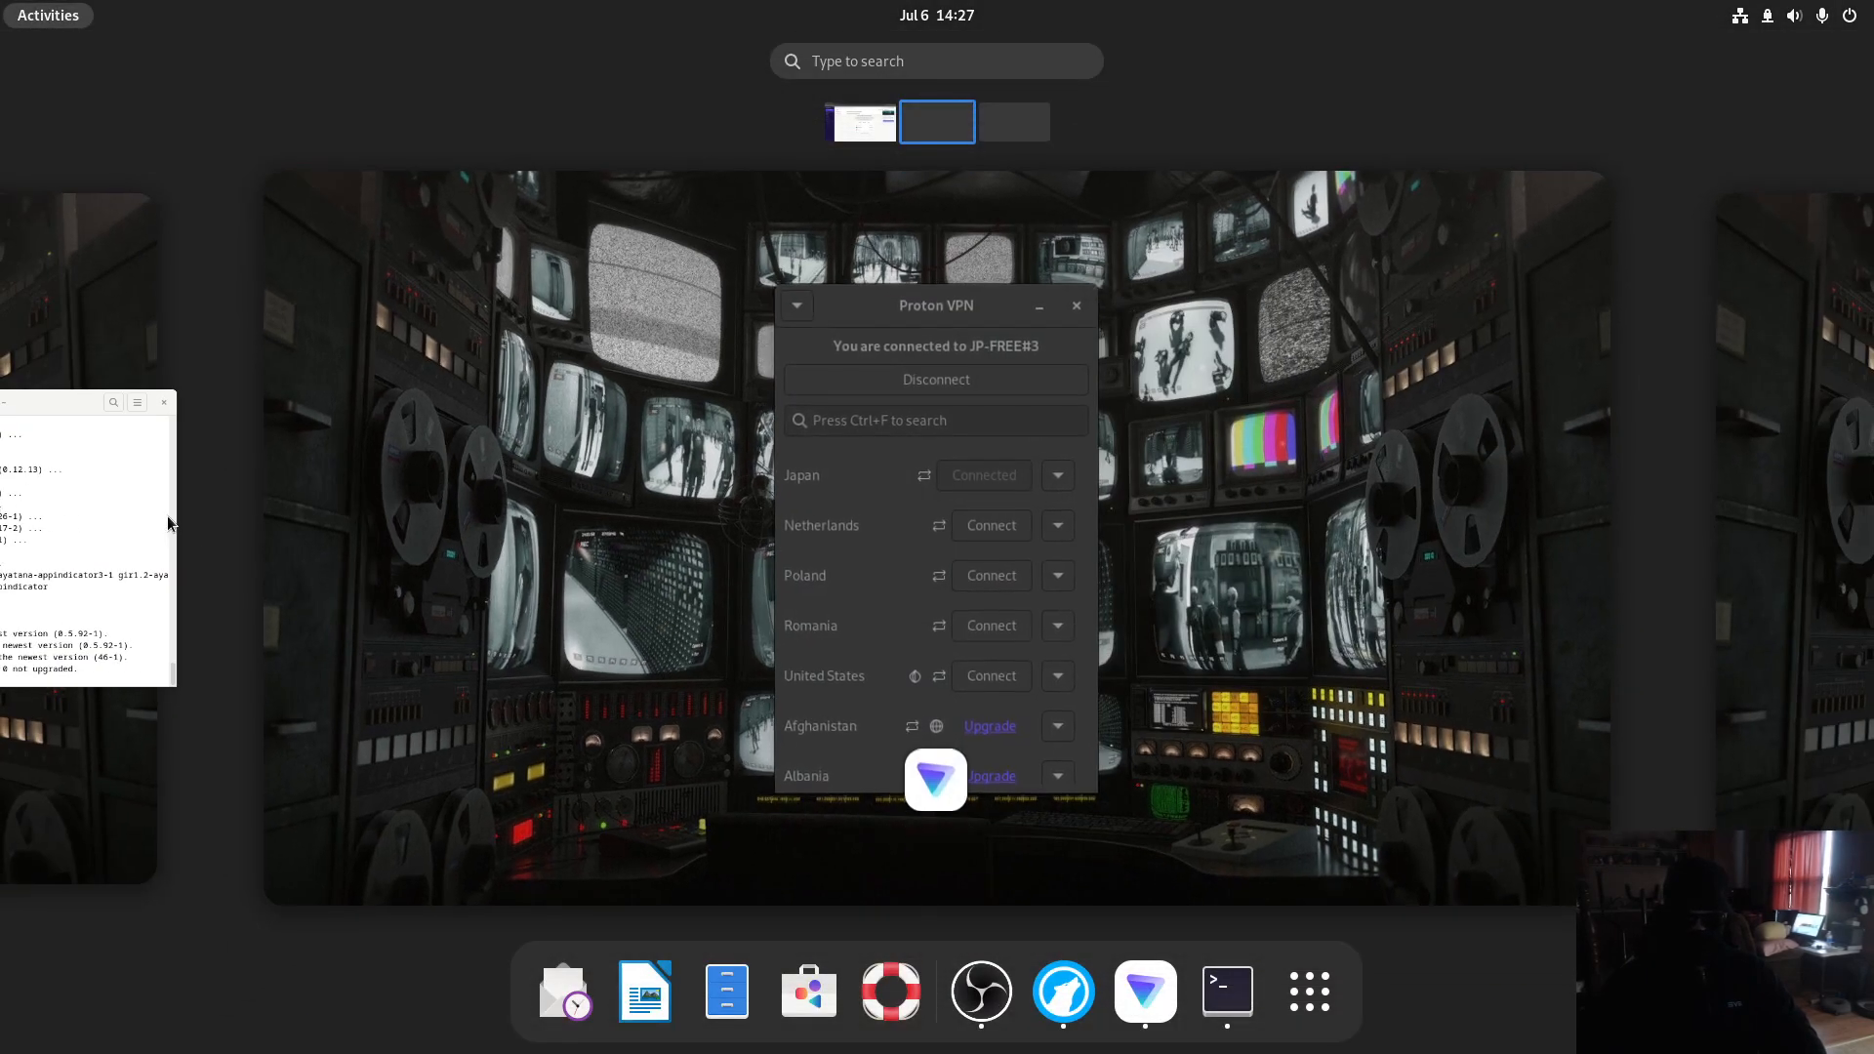
{"action": "left_click", "coordinate": [170, 517]}
{"action": "left_click", "coordinate": [730, 571]}
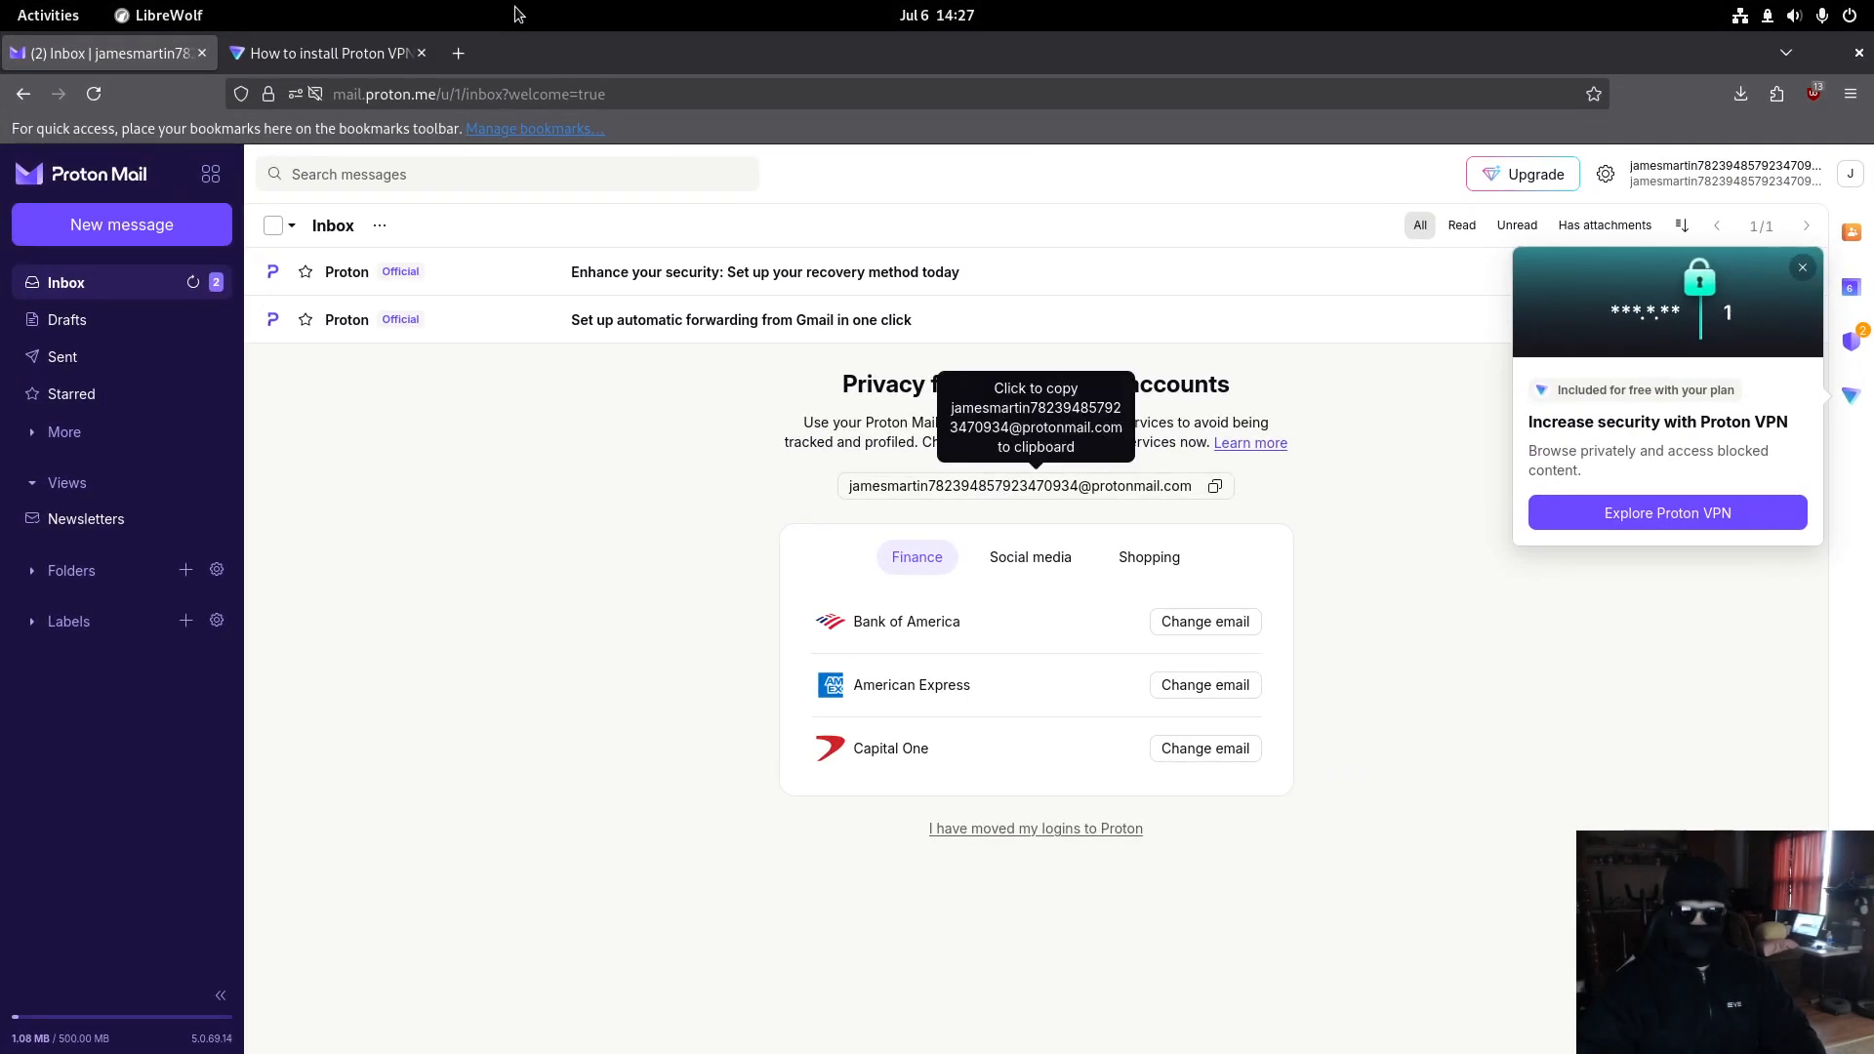
- Search 'whatismyipaddress' in a new tab and open the WhatIsMyIPAddress site
{"action": "left_click", "coordinate": [470, 63]}
{"action": "type", "text": "whatismyipaddr"}
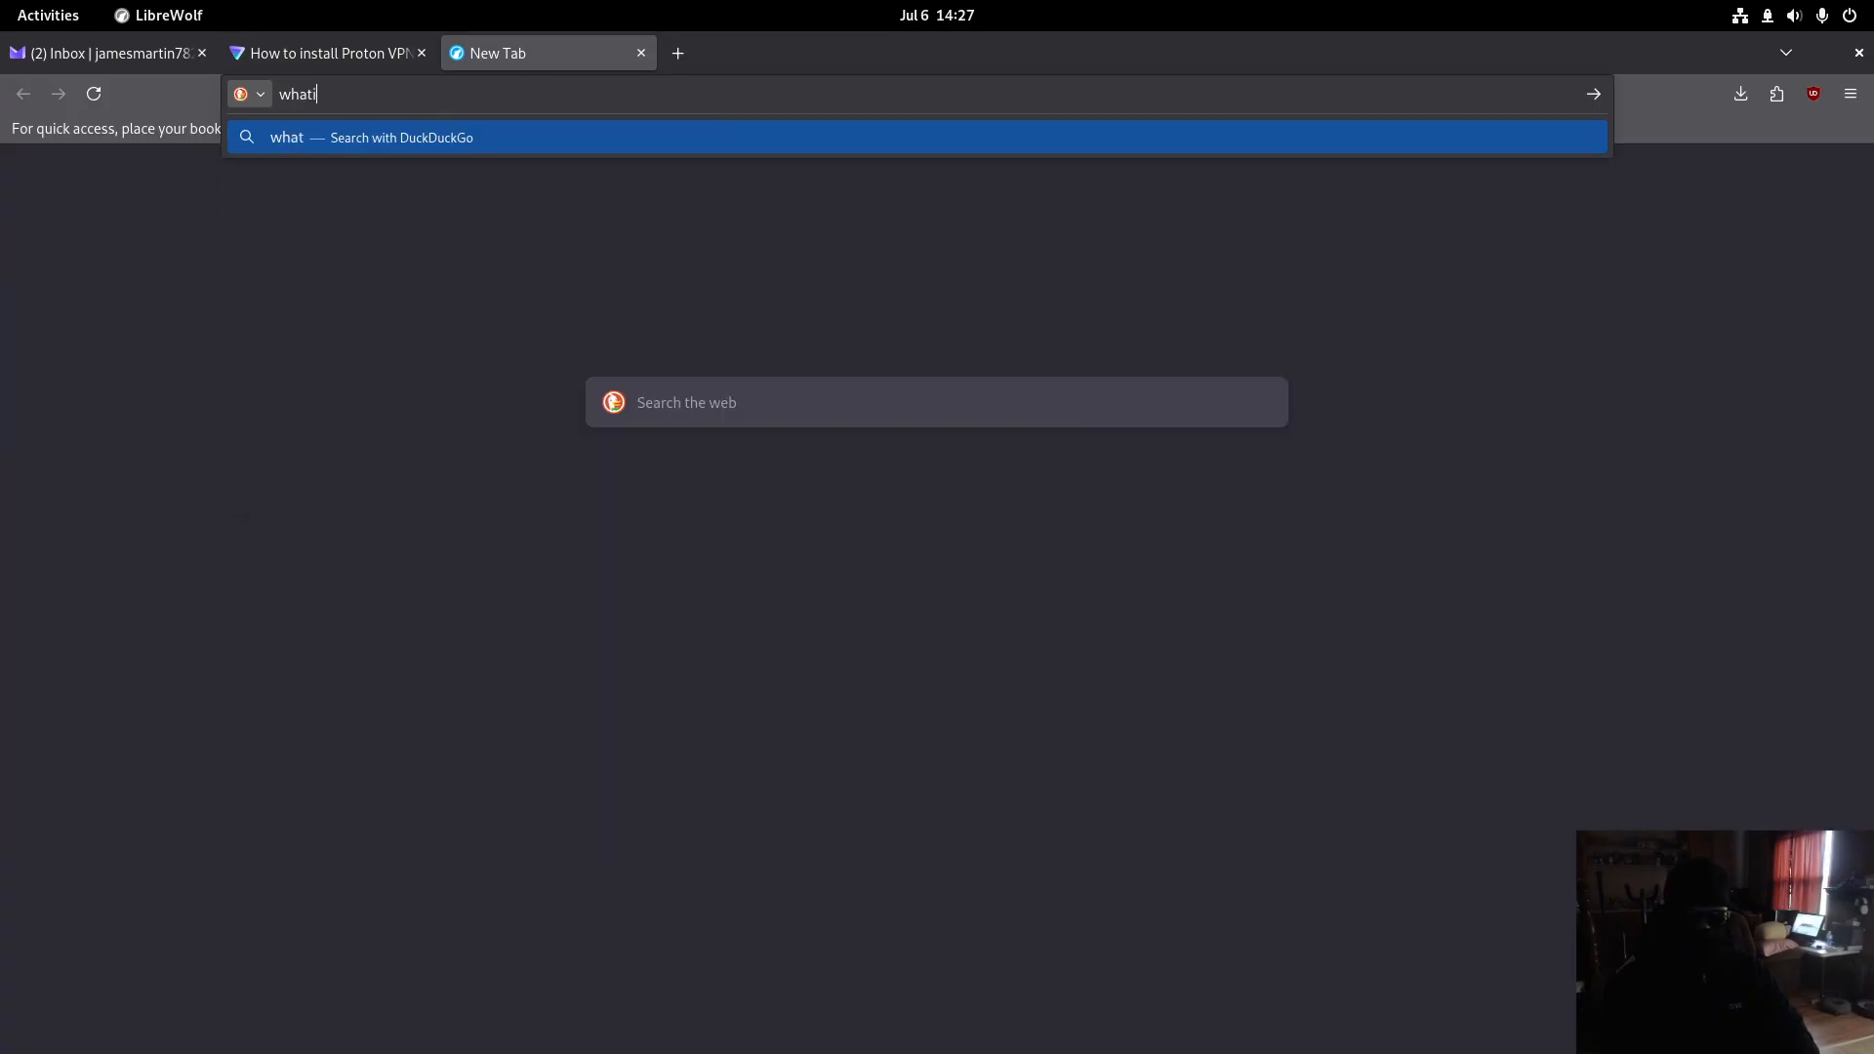
{"action": "type", "text": "ess"}
{"action": "key", "text": "Return"}
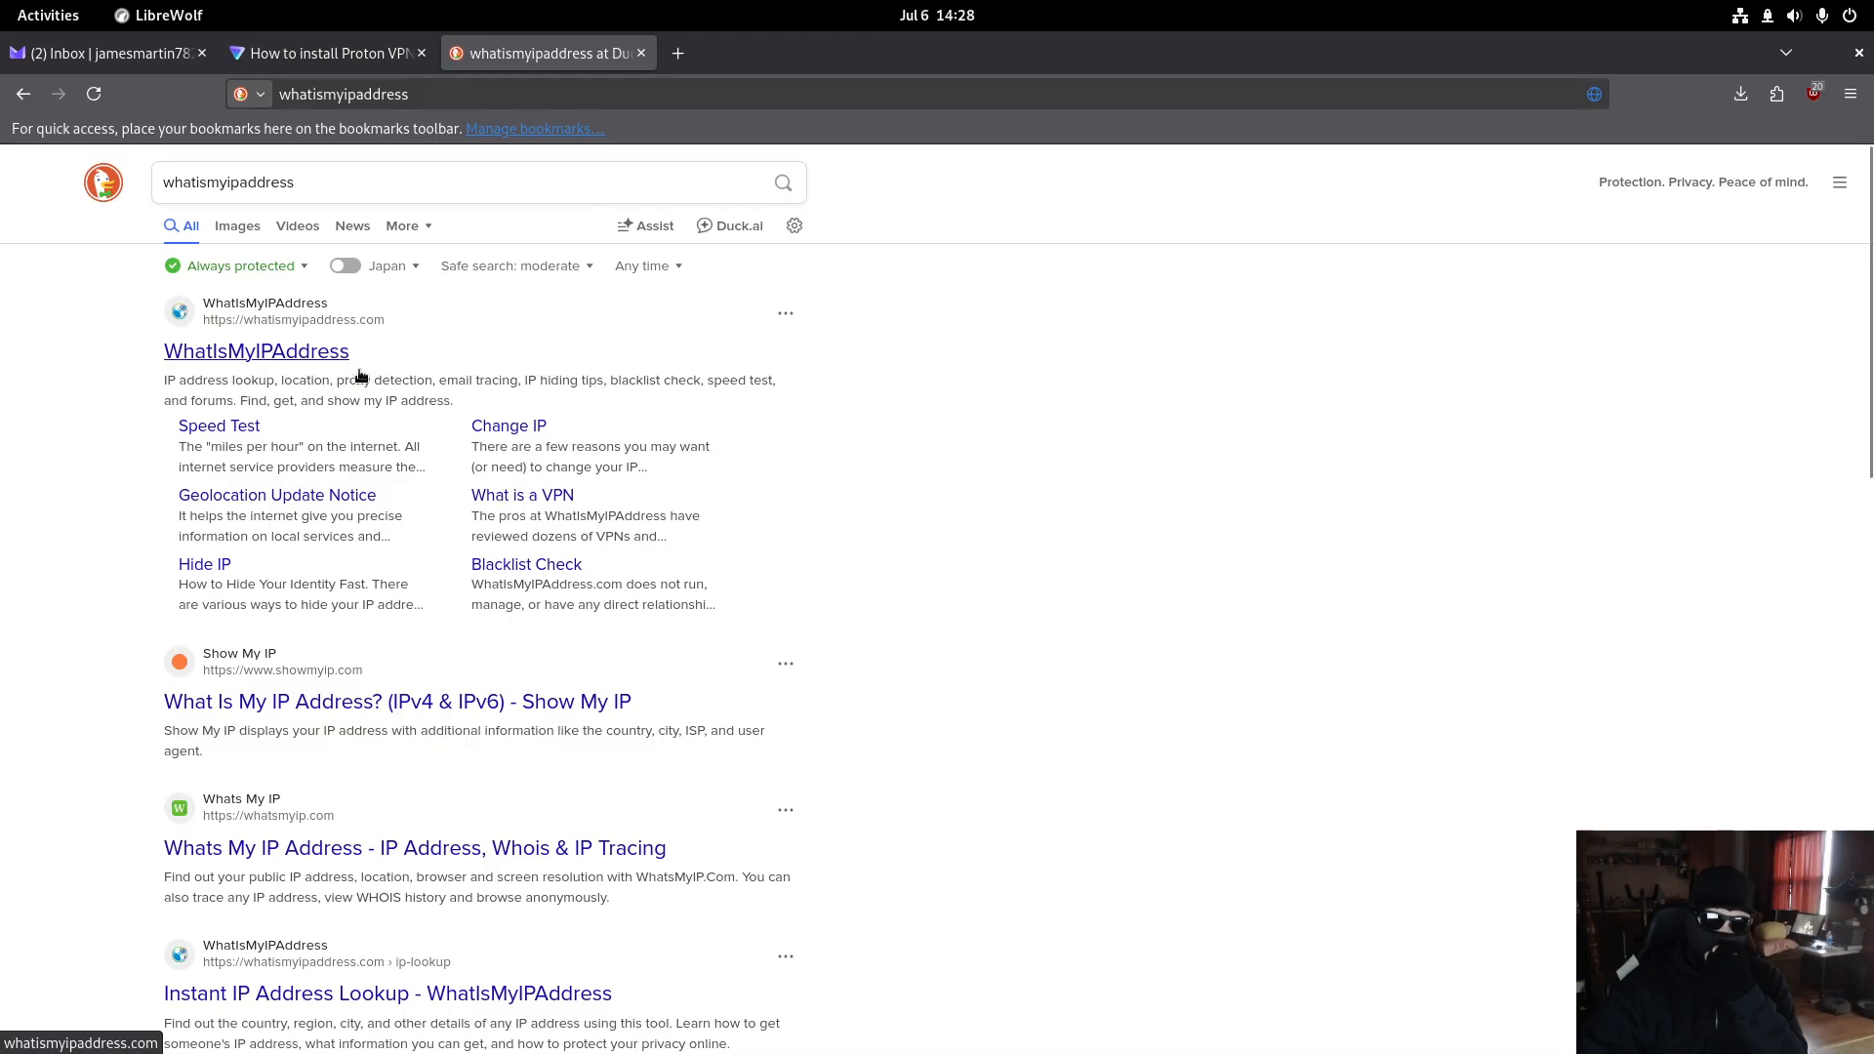
{"action": "left_click", "coordinate": [322, 354]}
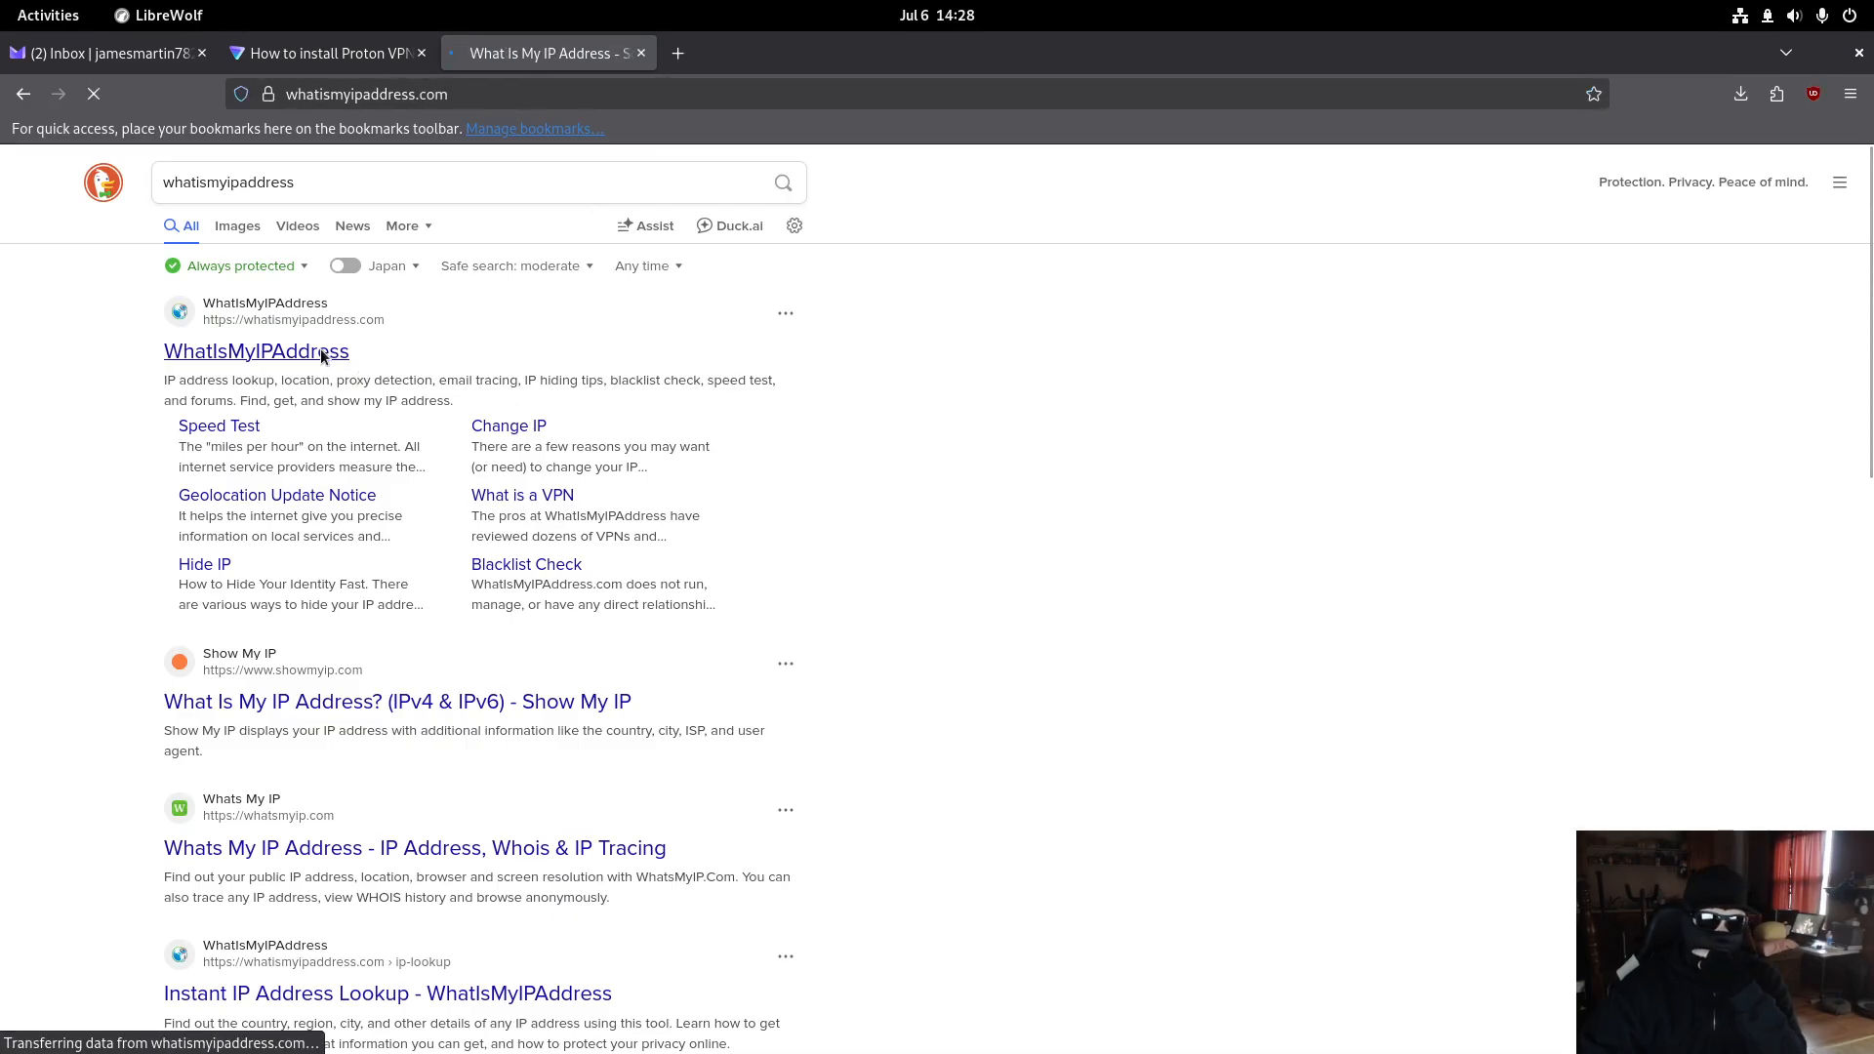